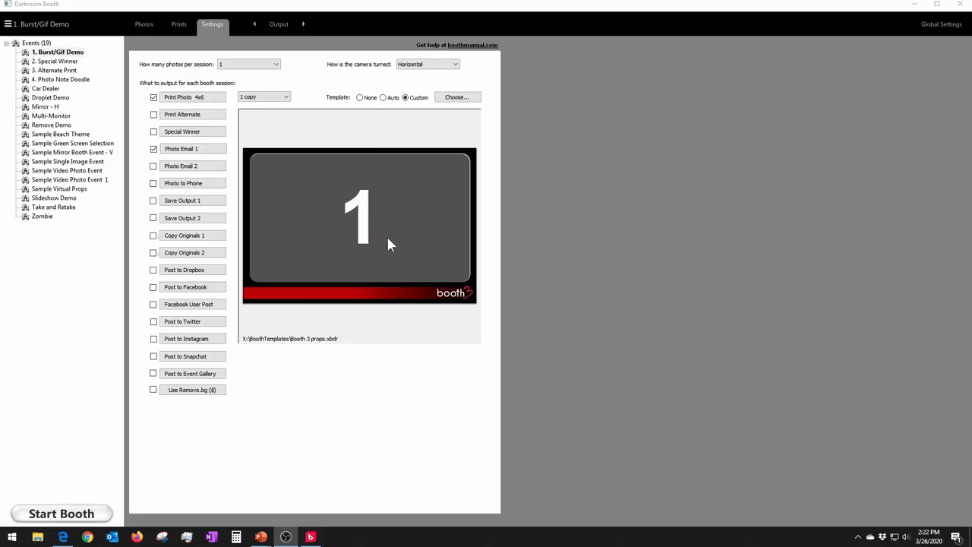
Review the Photo Email 1 animation settings, including the file type explanation and the Boomerang option, and close them without saving.
{"action": "left_click", "coordinate": [180, 151]}
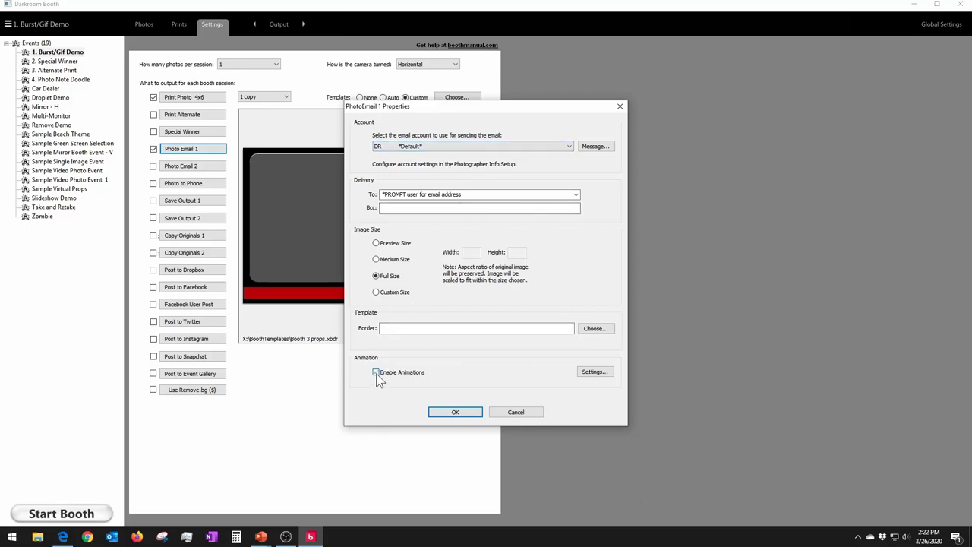
{"action": "left_click", "coordinate": [595, 373]}
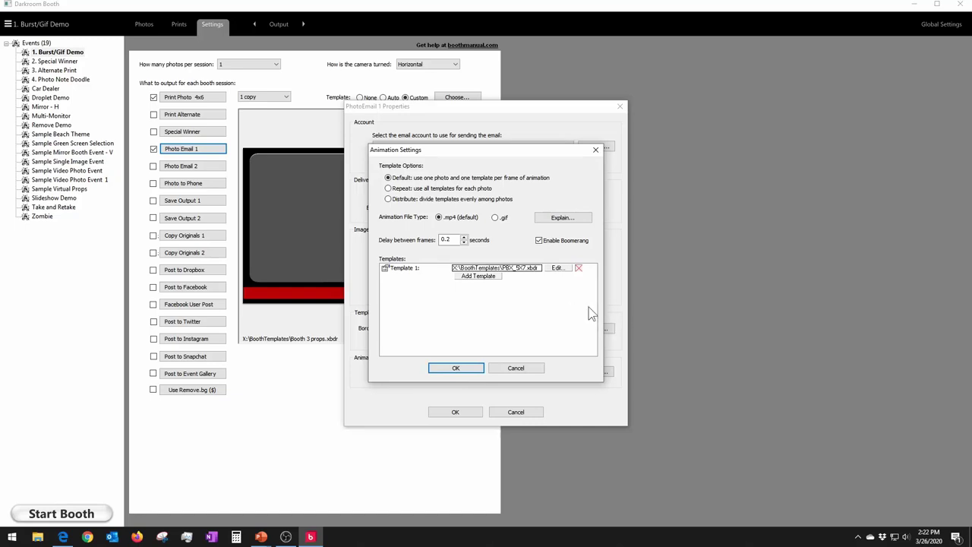
{"action": "mouse_move", "coordinate": [388, 189]}
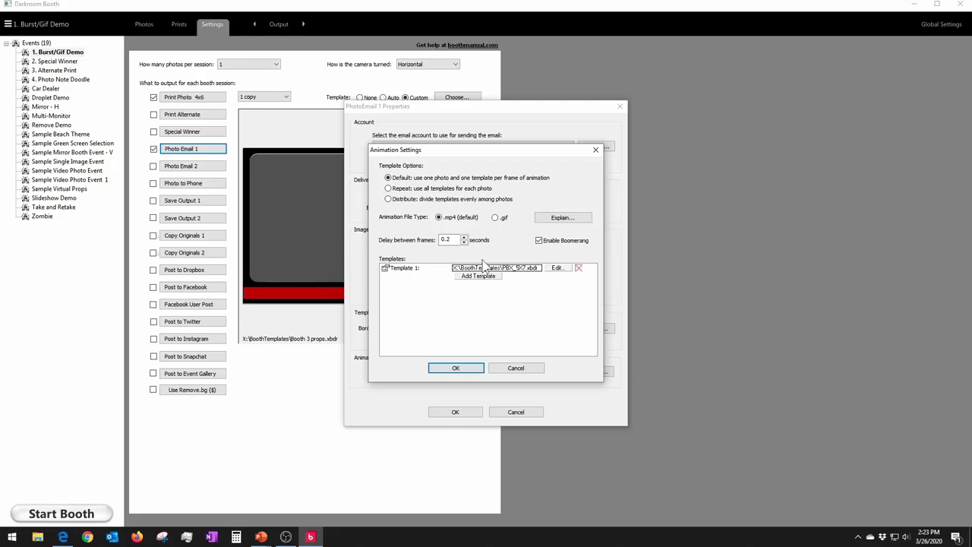
{"action": "left_click", "coordinate": [552, 220]}
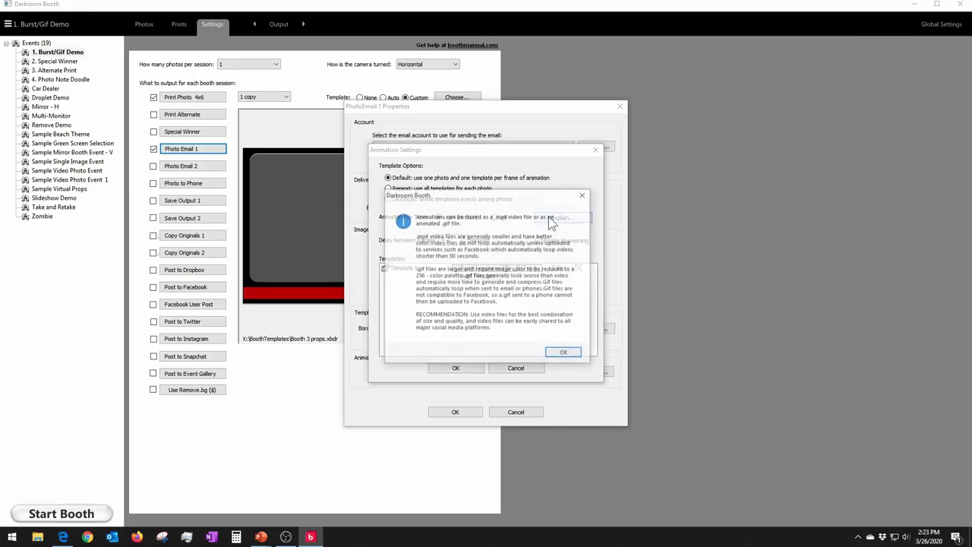
{"action": "left_click", "coordinate": [584, 196]}
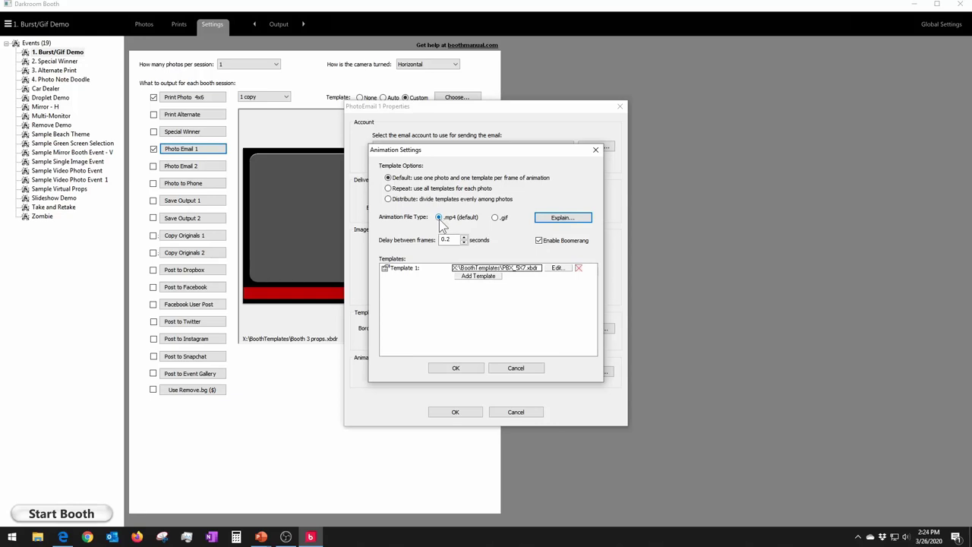
{"action": "left_click", "coordinate": [540, 242]}
{"action": "left_click", "coordinate": [524, 369]}
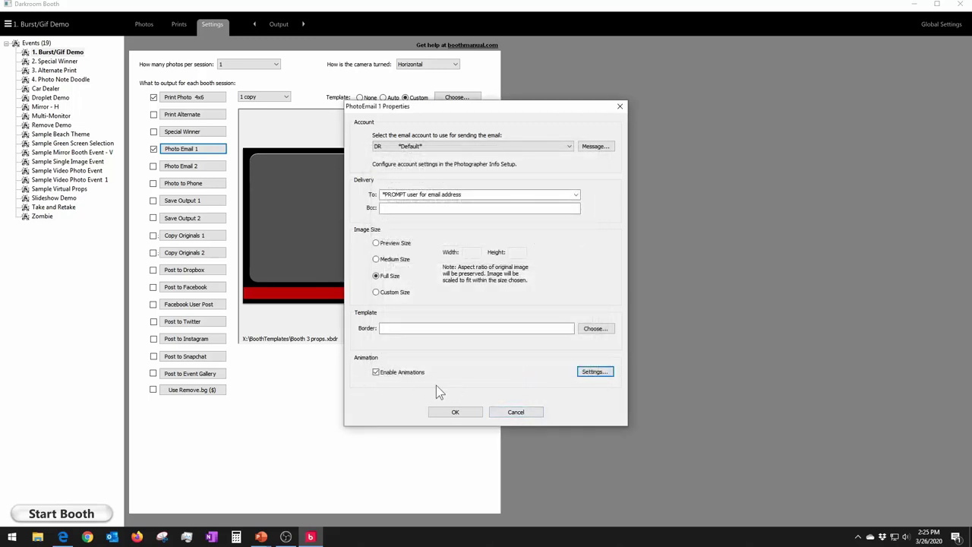
{"action": "left_click", "coordinate": [525, 414]}
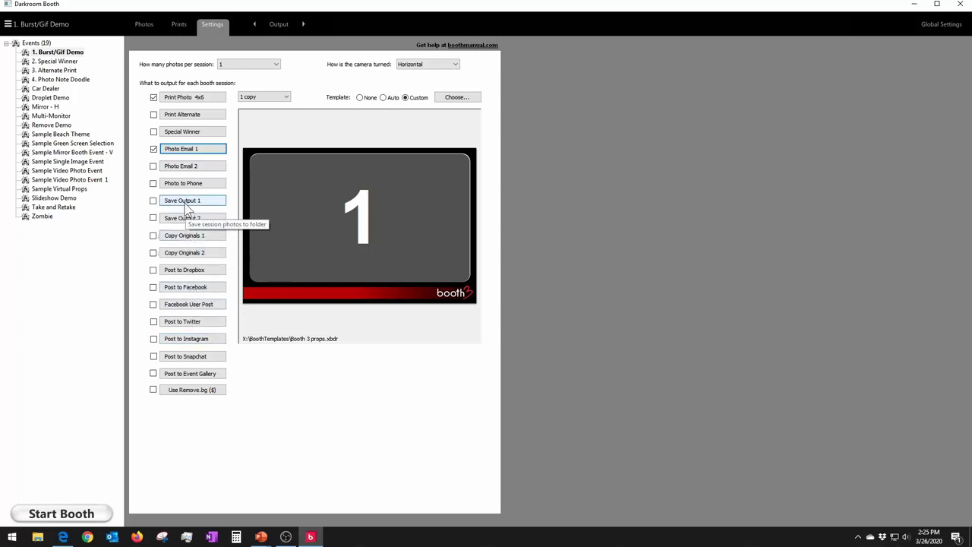
Inspect the animation options in the Copy Originals 1 and Post to Event Gallery output properties, leaving both unchanged.
{"action": "left_click", "coordinate": [181, 241]}
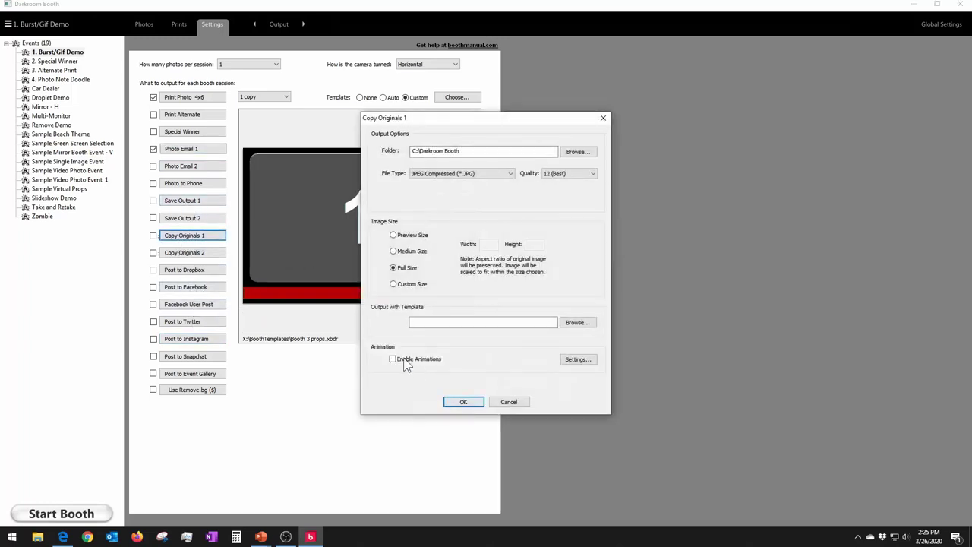
{"action": "left_click", "coordinate": [507, 402]}
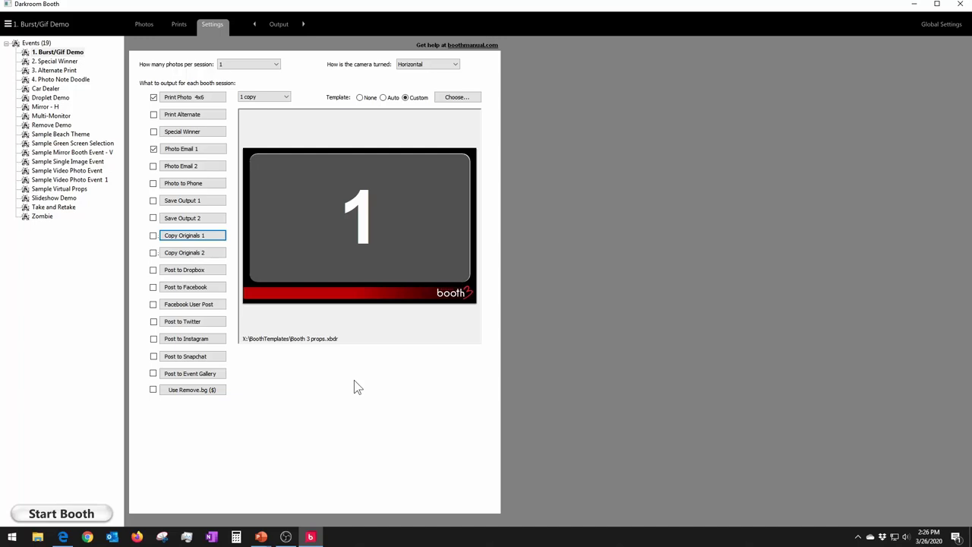
{"action": "left_click", "coordinate": [192, 373]}
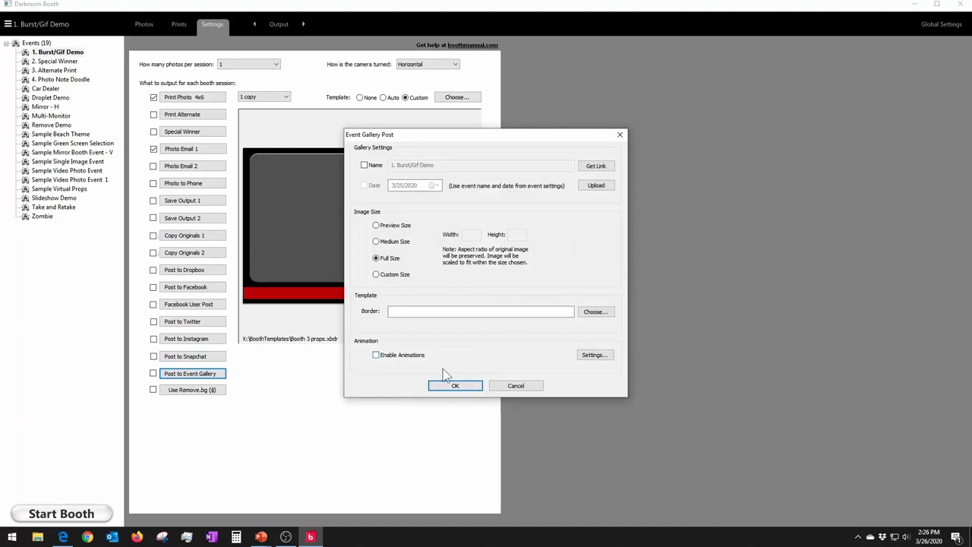
{"action": "left_click", "coordinate": [537, 385]}
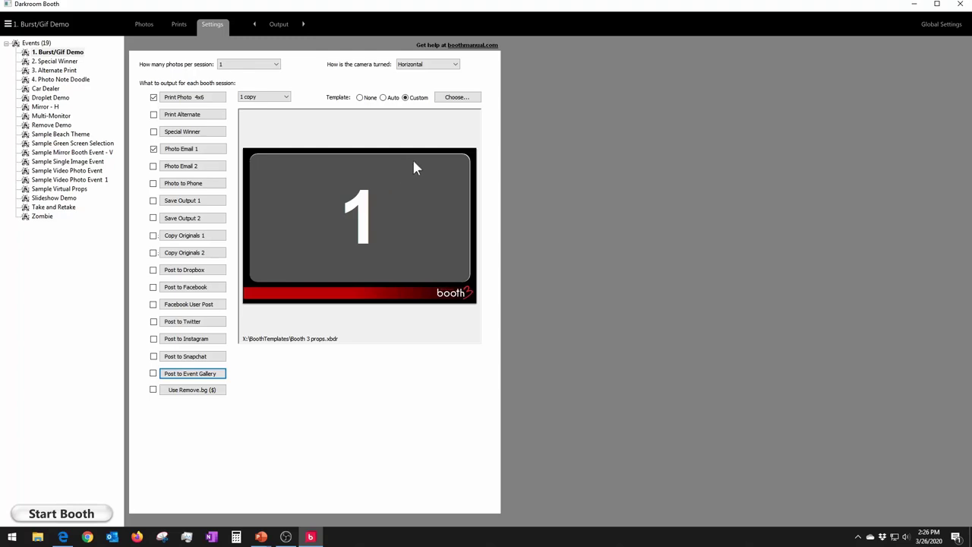
Open the 1. Burst/Gif Demo event's screen template for editing.
{"action": "left_click", "coordinate": [279, 25]}
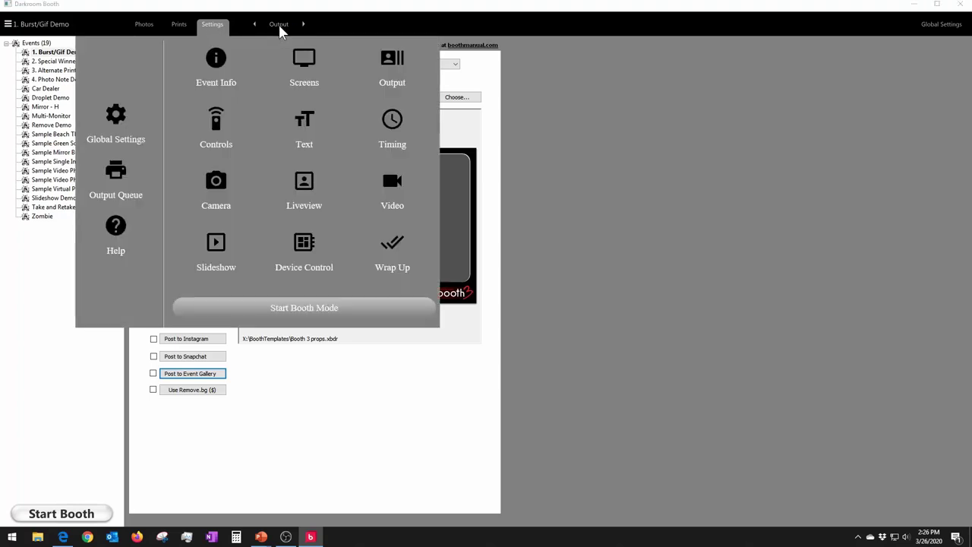
{"action": "left_click", "coordinate": [313, 67]}
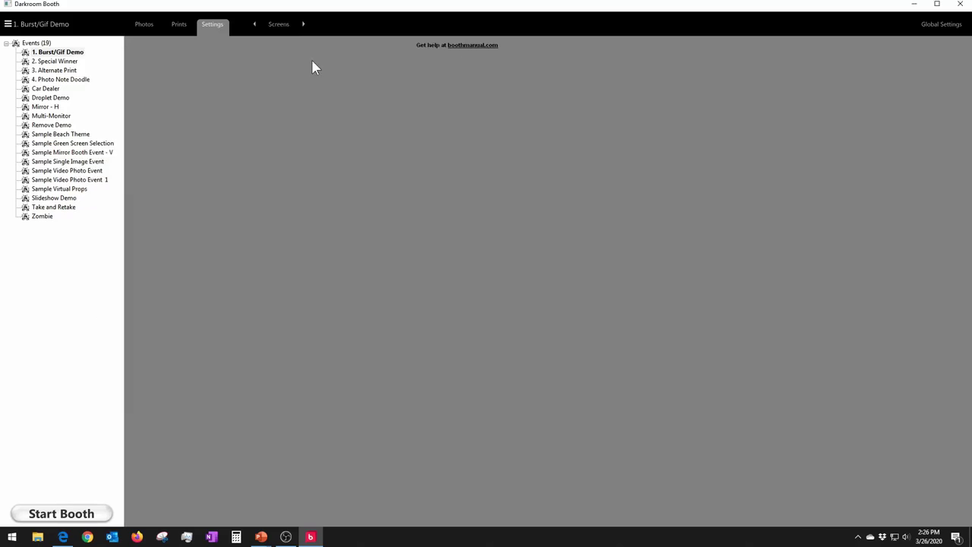
{"action": "left_click", "coordinate": [398, 68]}
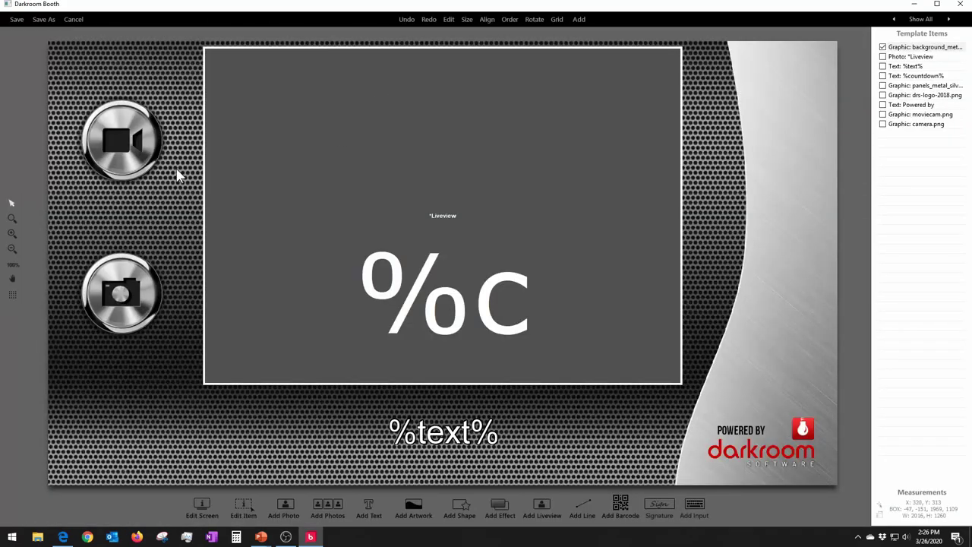
Assign the Burst Session booth command with video playback to the moviecam.png graphic and save the screen template.
{"action": "left_click", "coordinate": [133, 151]}
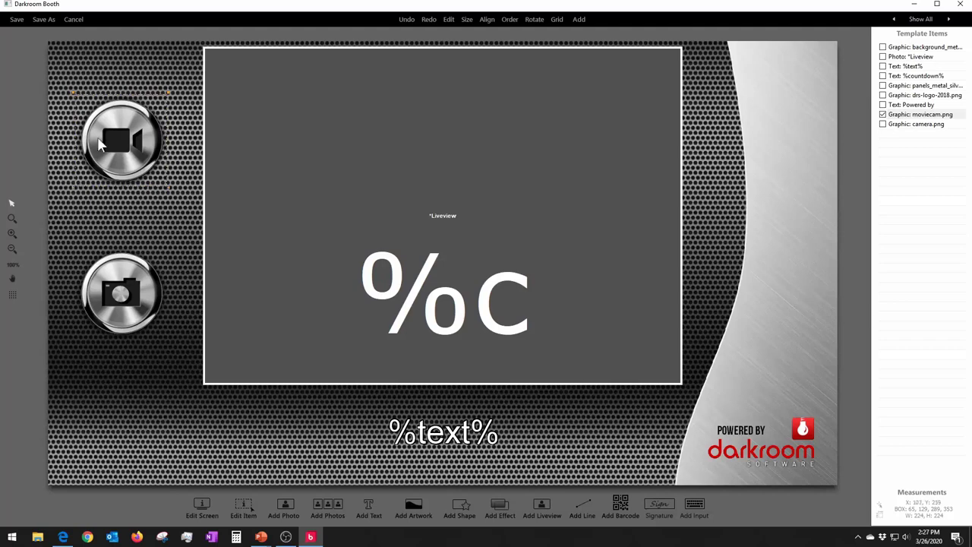
{"action": "double_click", "coordinate": [121, 156]}
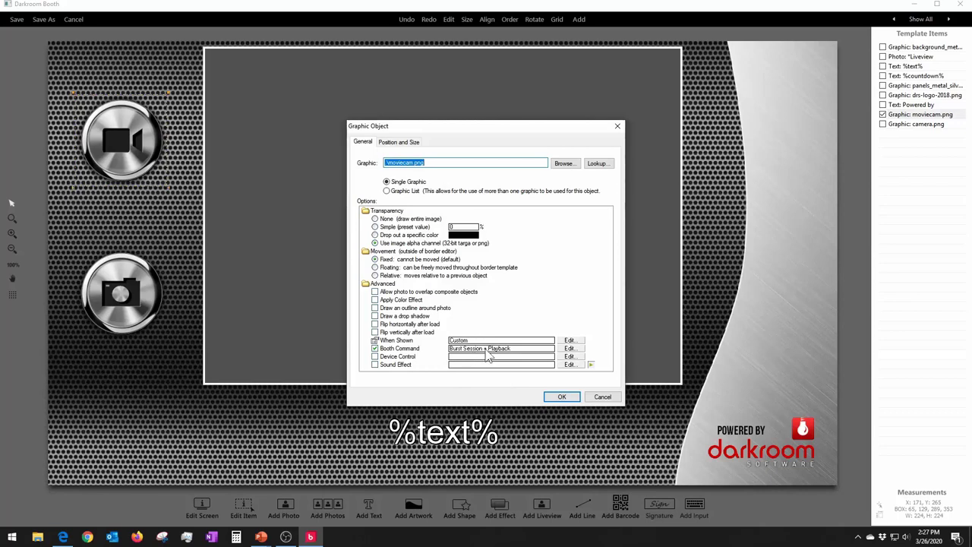
{"action": "left_click", "coordinate": [571, 348]}
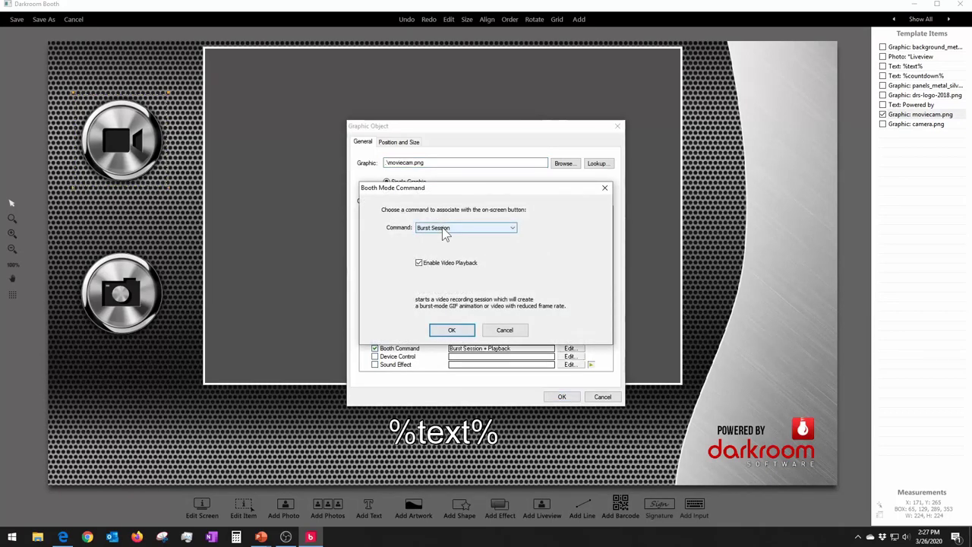
{"action": "left_click", "coordinate": [444, 229]}
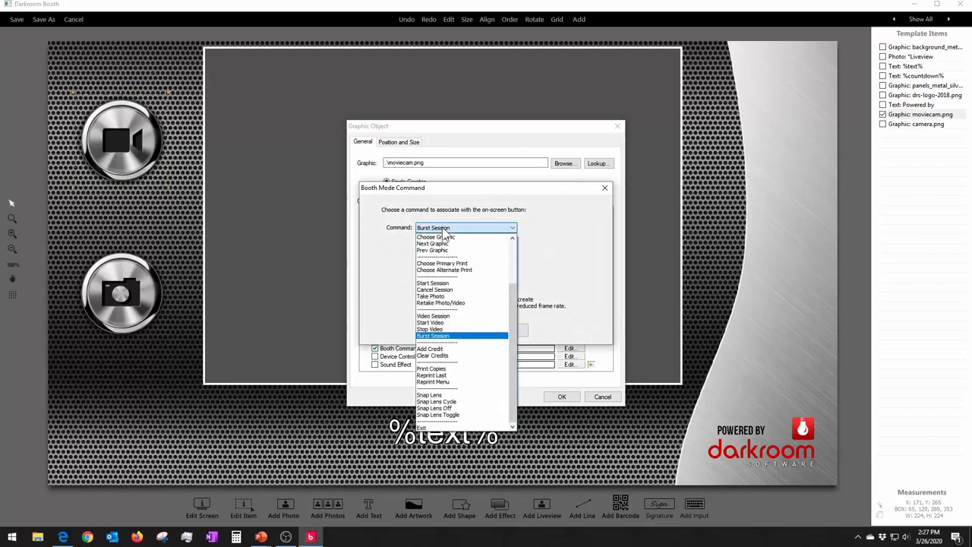
{"action": "left_click", "coordinate": [433, 335]}
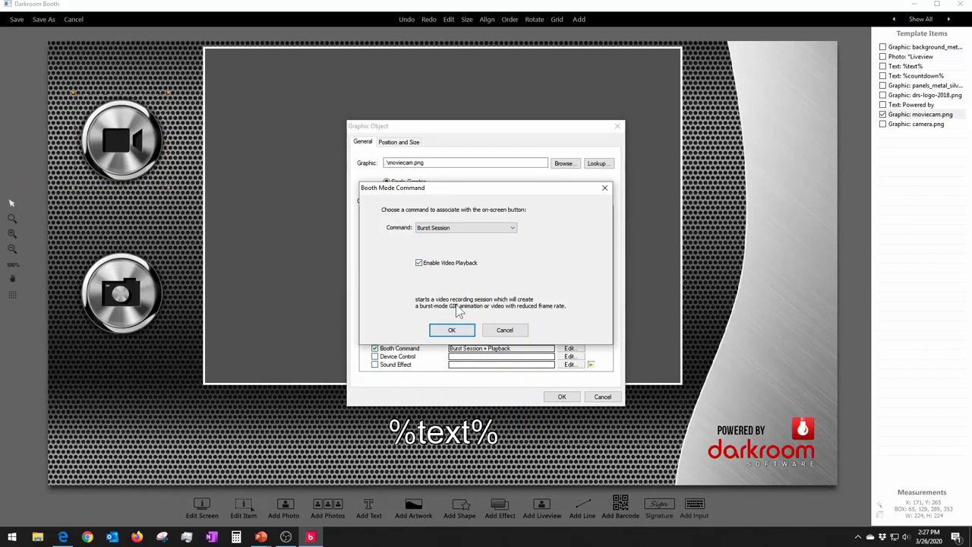
{"action": "left_click", "coordinate": [454, 331]}
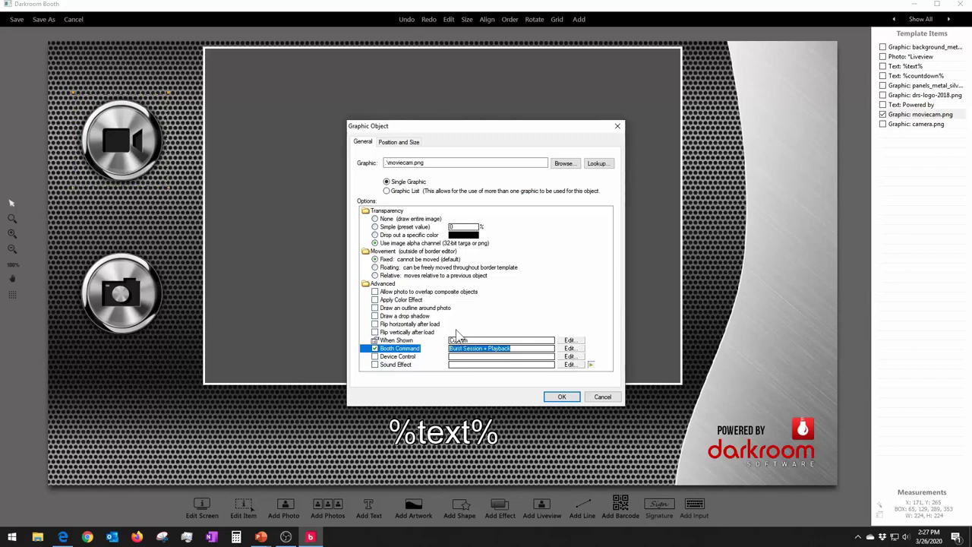
{"action": "left_click", "coordinate": [560, 398]}
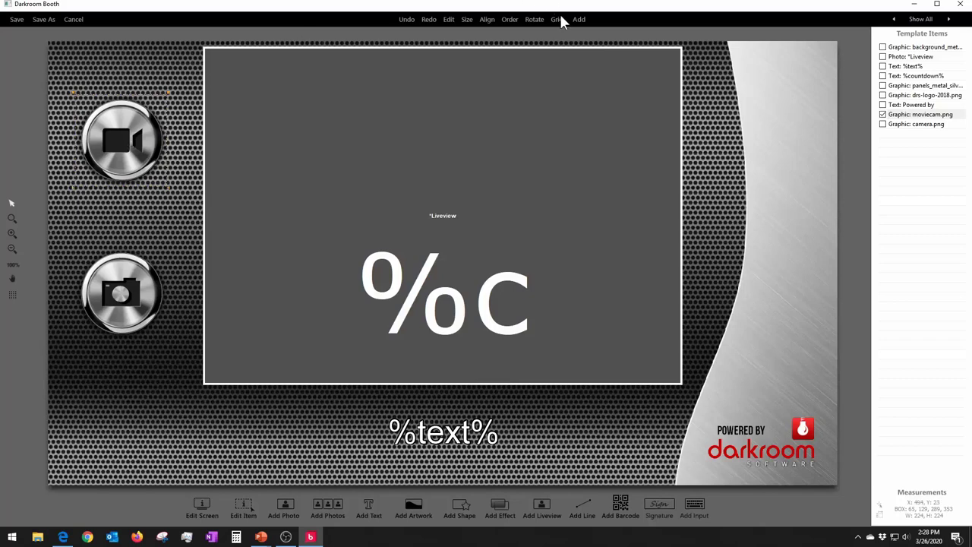
{"action": "left_click", "coordinate": [15, 19]}
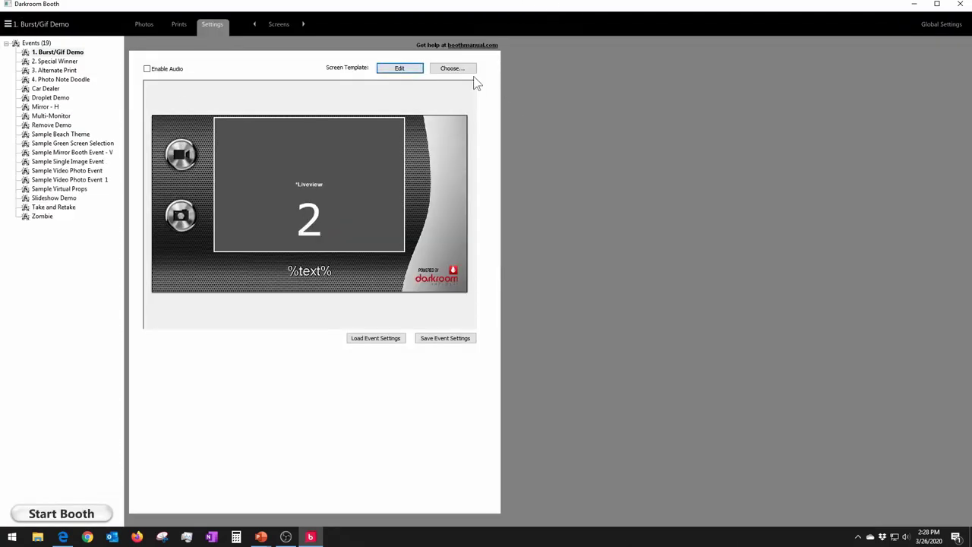
Examine the burst session options in the event's video settings, including the recording time, and return to the output settings.
{"action": "left_click", "coordinate": [284, 28]}
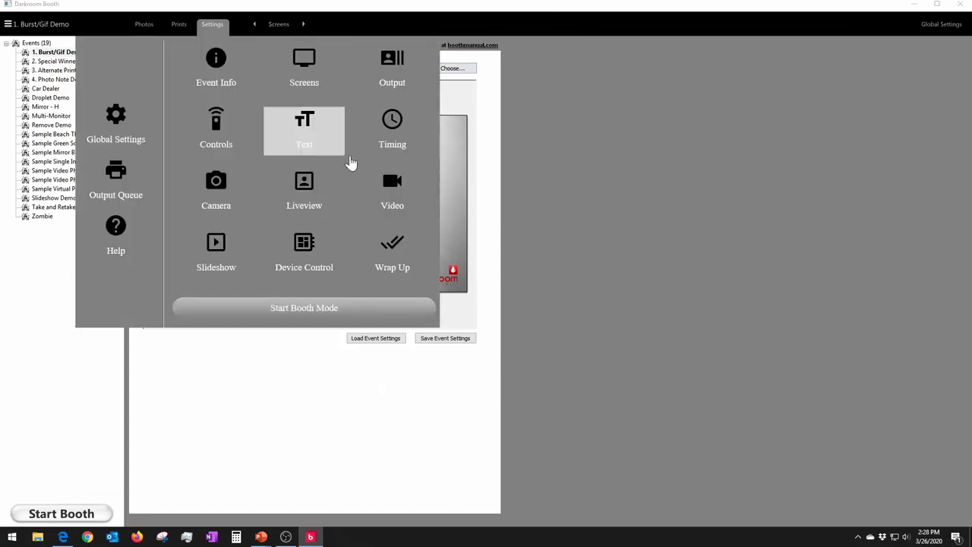
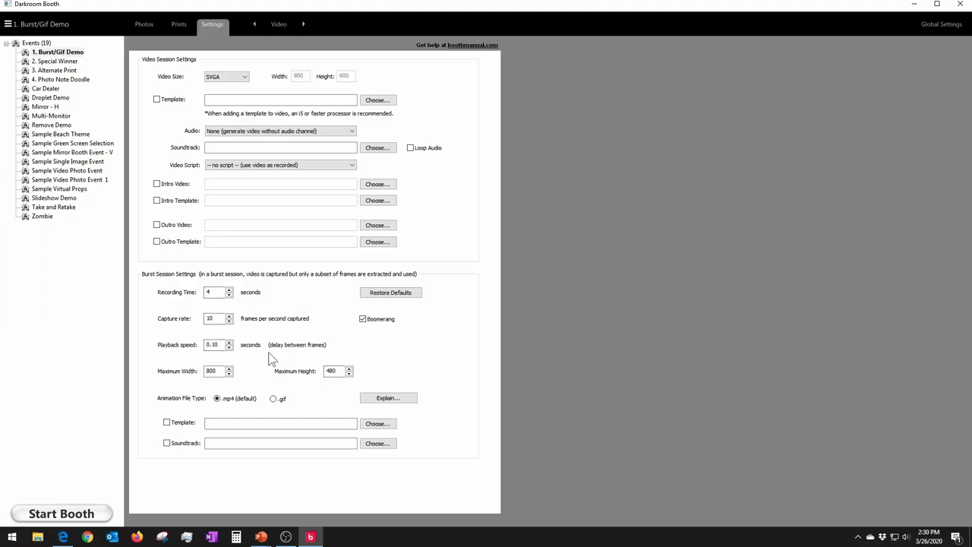
{"action": "left_click", "coordinate": [216, 293]}
{"action": "left_click", "coordinate": [279, 27]}
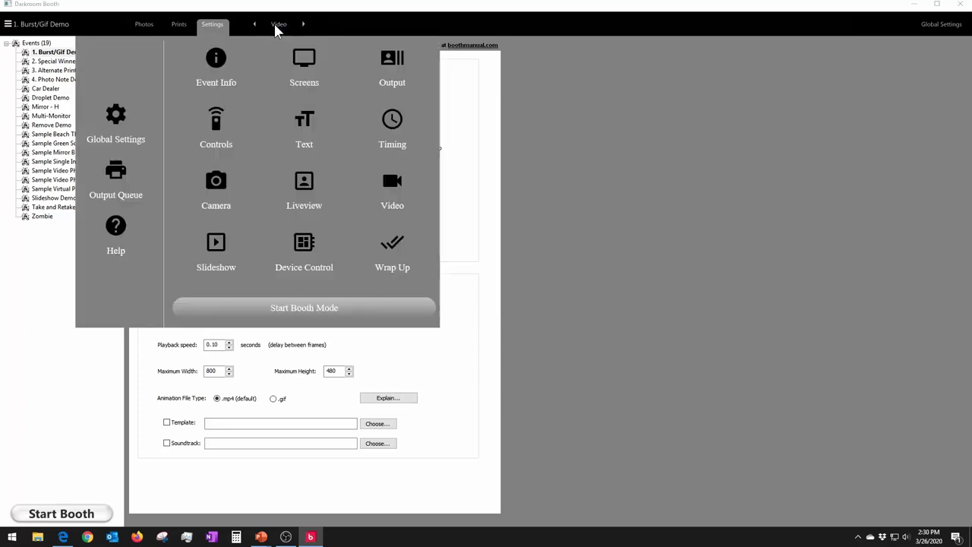
{"action": "left_click", "coordinate": [398, 68]}
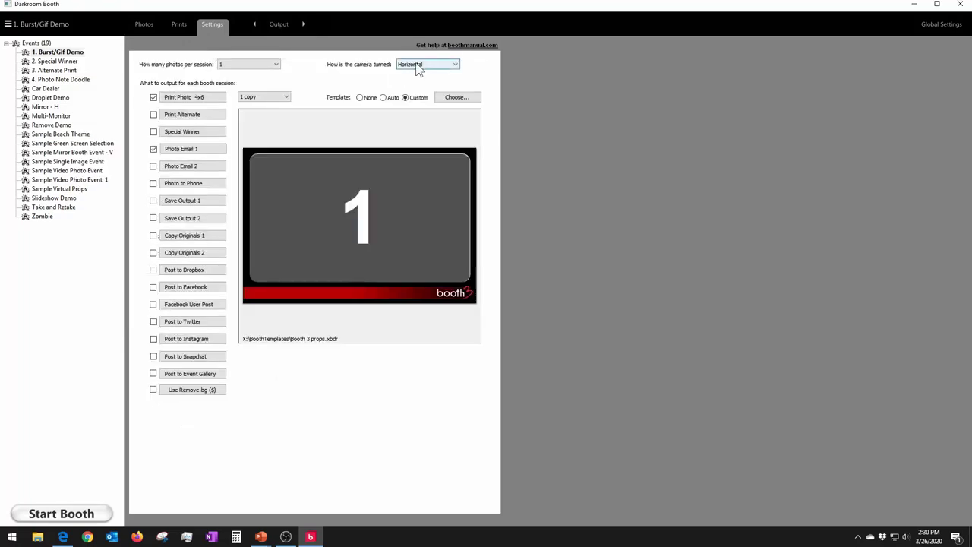
Turn off the Preview Gif prompt in the event's text settings.
{"action": "left_click", "coordinate": [280, 30]}
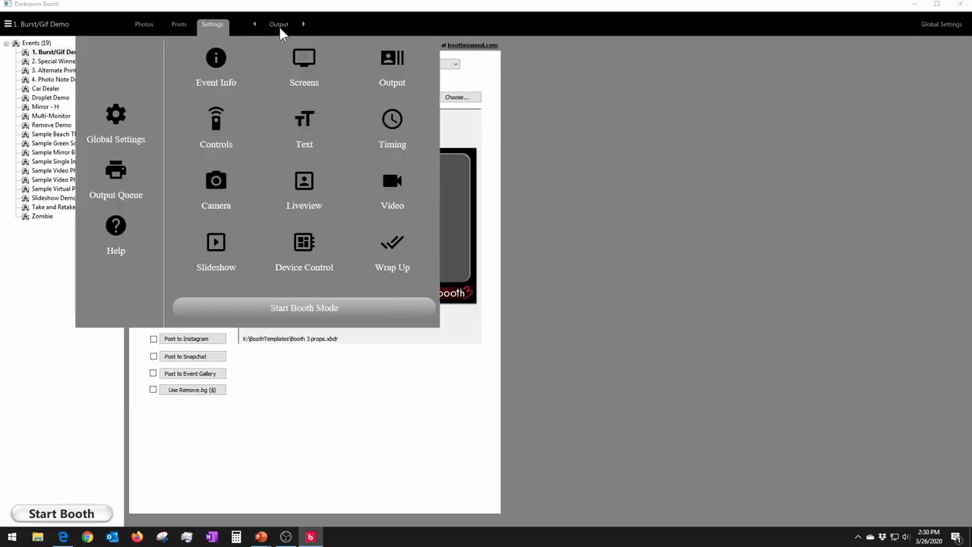
{"action": "left_click", "coordinate": [308, 148]}
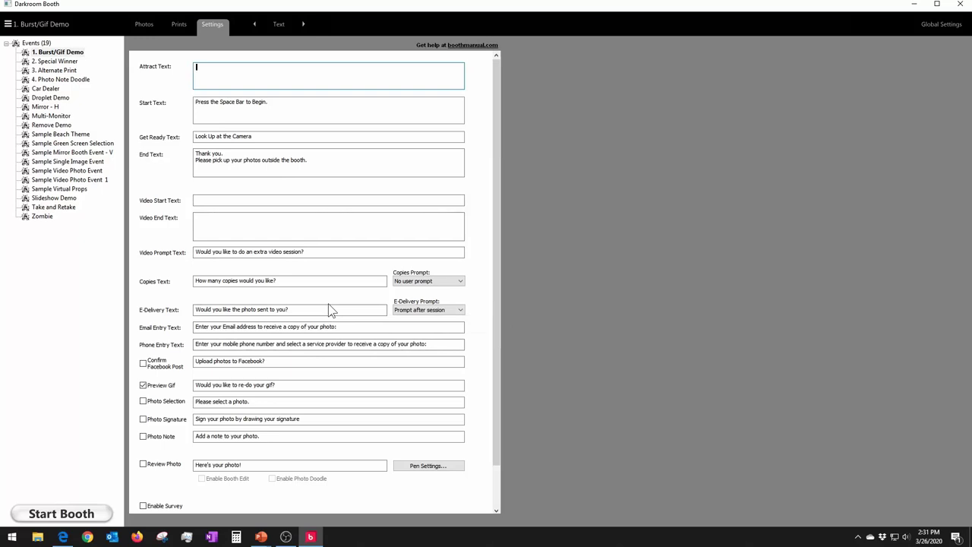
{"action": "left_click", "coordinate": [143, 385]}
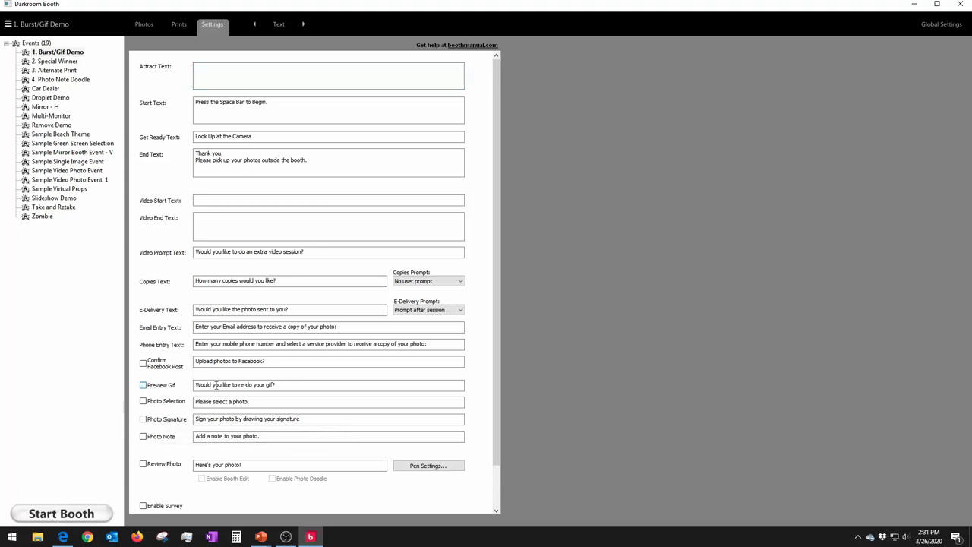
Open the Special Winner properties in the output settings of the 2. Special Winner event.
{"action": "left_click", "coordinate": [280, 25]}
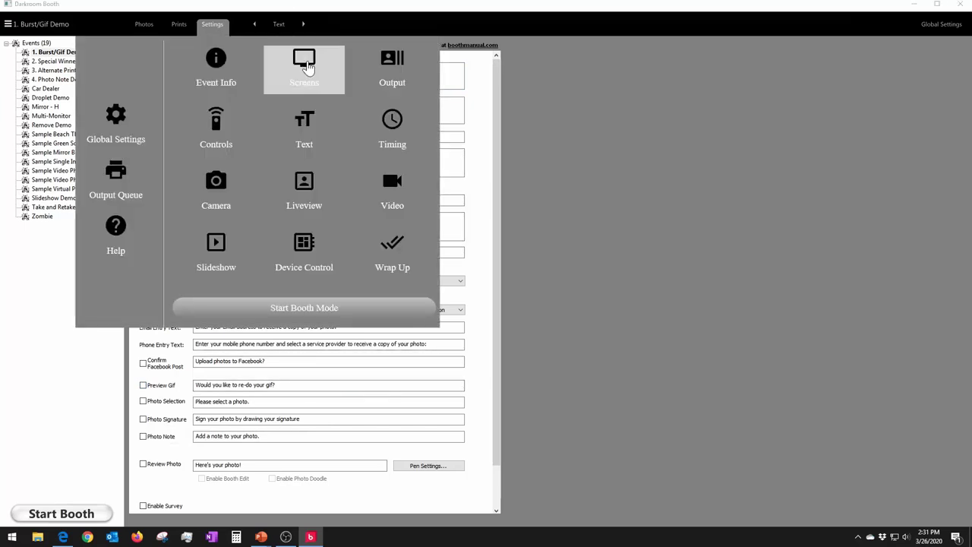
{"action": "left_click", "coordinate": [390, 67]}
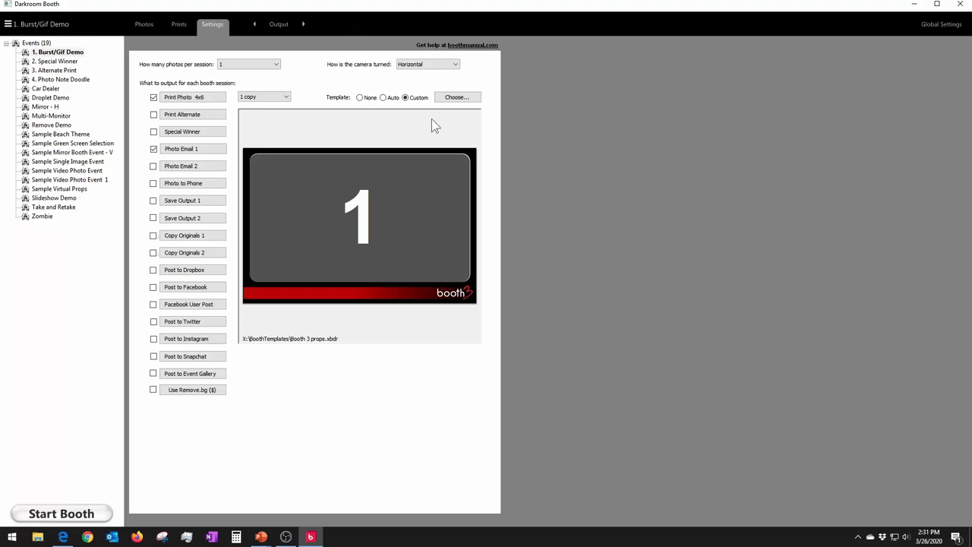
{"action": "left_click", "coordinate": [67, 64]}
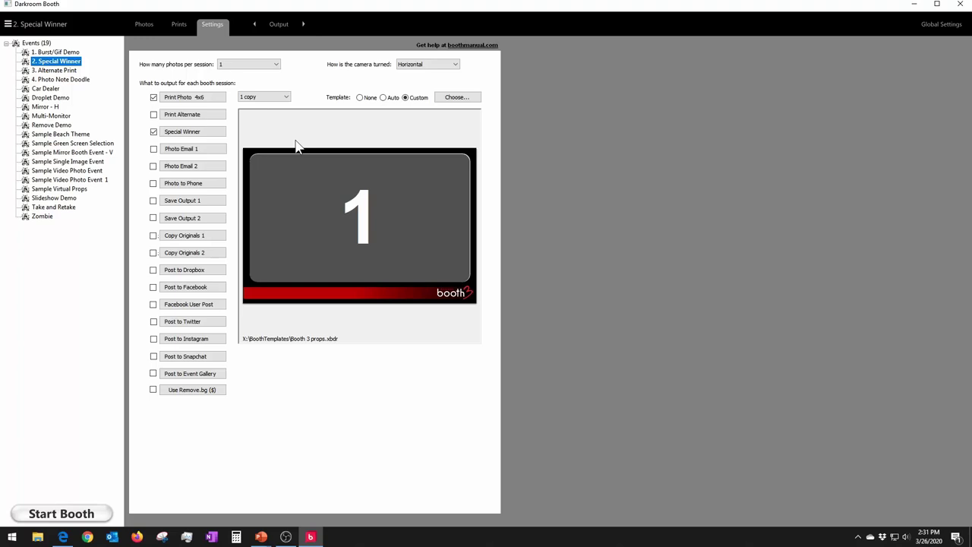
{"action": "left_click", "coordinate": [203, 136]}
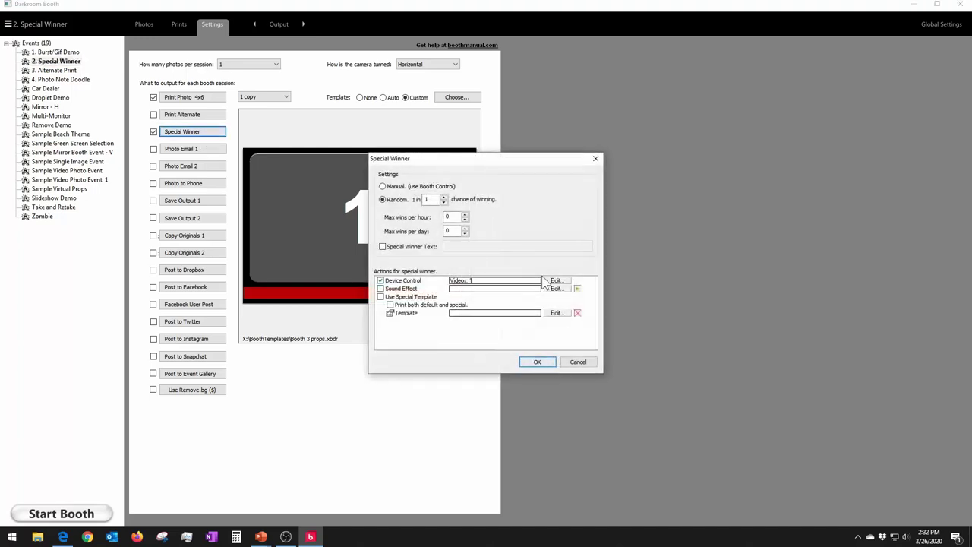
Switch the special winner selection to Manual and back to Random with a 1 in 1 chance of winning.
{"action": "left_click", "coordinate": [383, 187]}
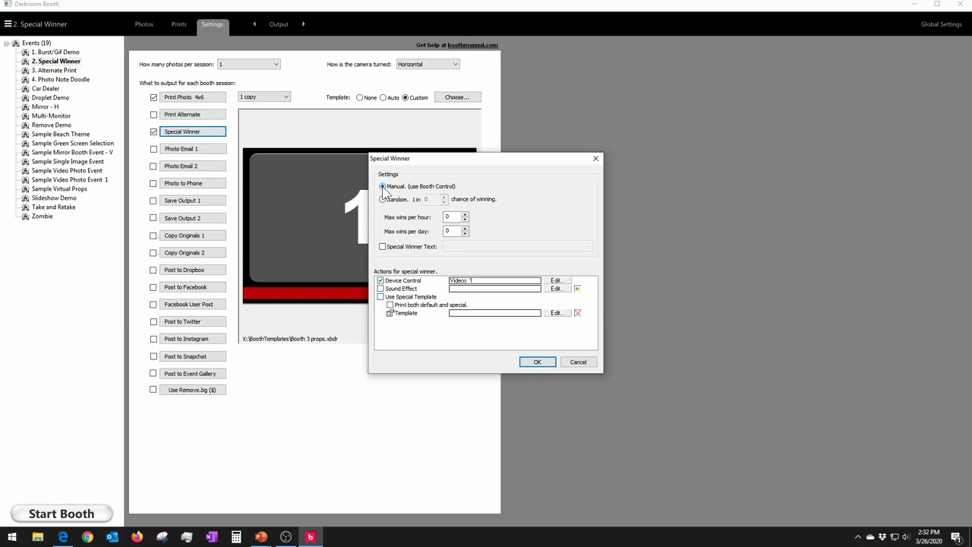
{"action": "left_click", "coordinate": [384, 200]}
{"action": "left_click", "coordinate": [445, 199]}
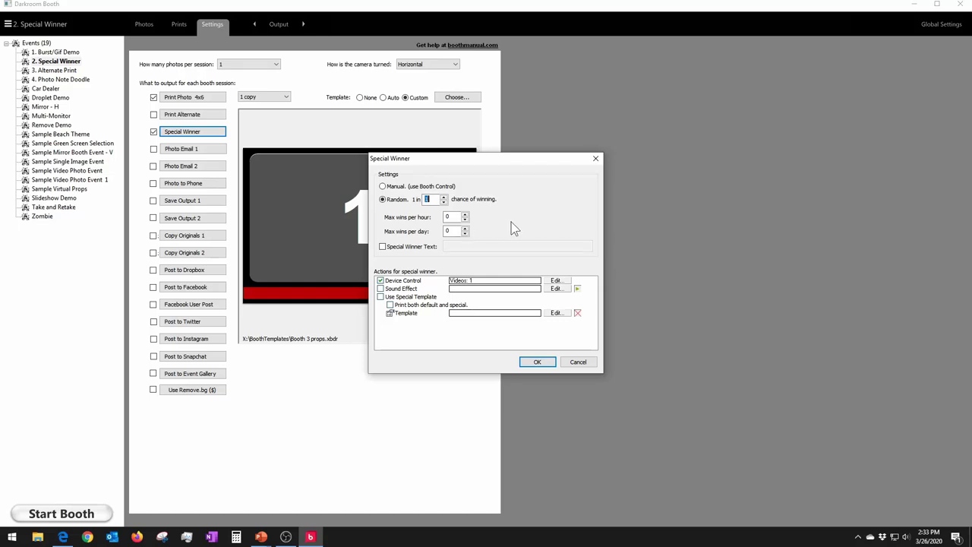
Turn the Special Winner Text option on and back off.
{"action": "left_click", "coordinate": [382, 247]}
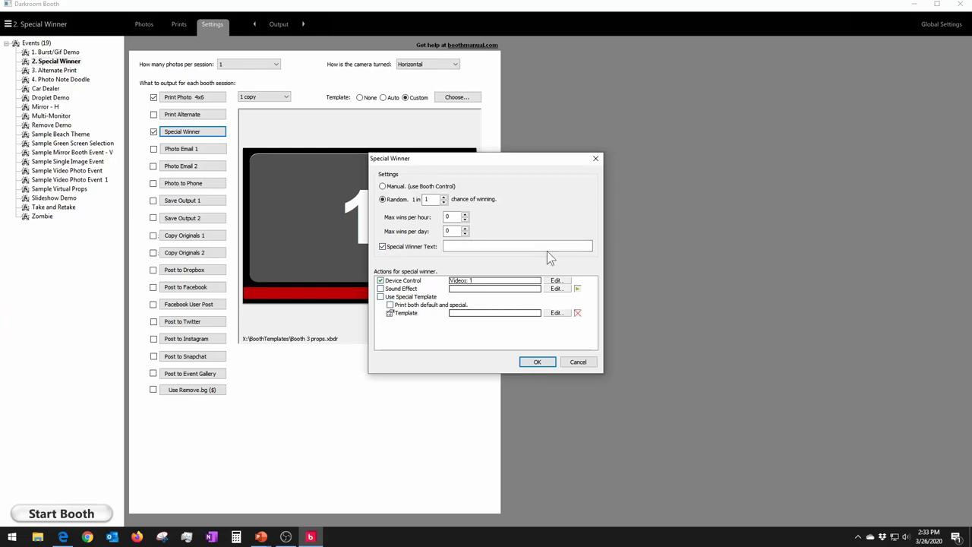
{"action": "left_click", "coordinate": [383, 247]}
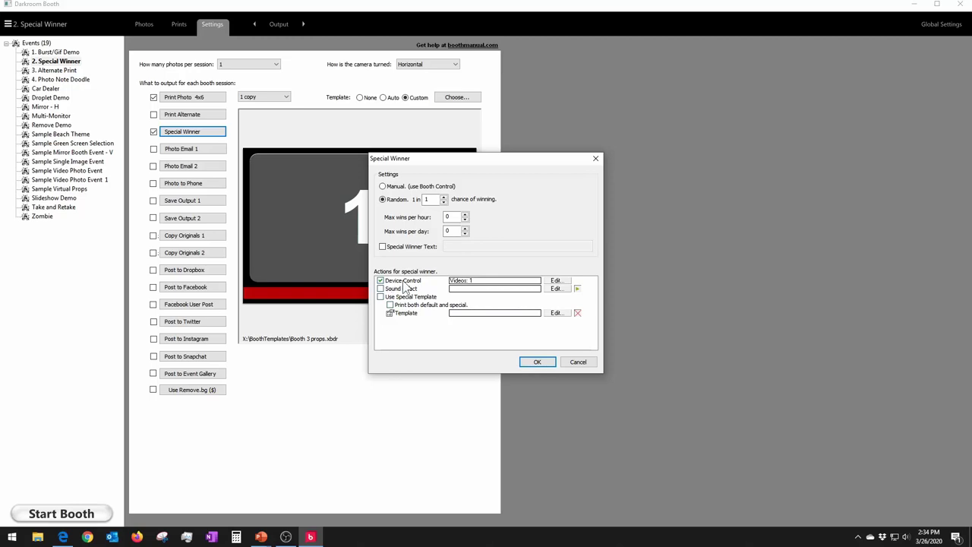
Examine the Device Control video action and the Sound Effect file choices for the special winner, cancelling both without changes.
{"action": "left_click", "coordinate": [555, 281]}
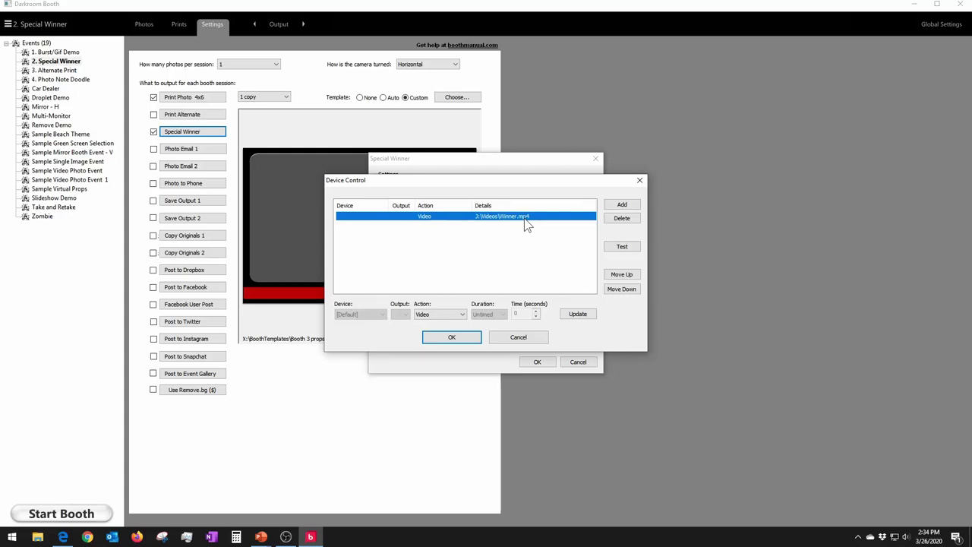
{"action": "left_click", "coordinate": [531, 339]}
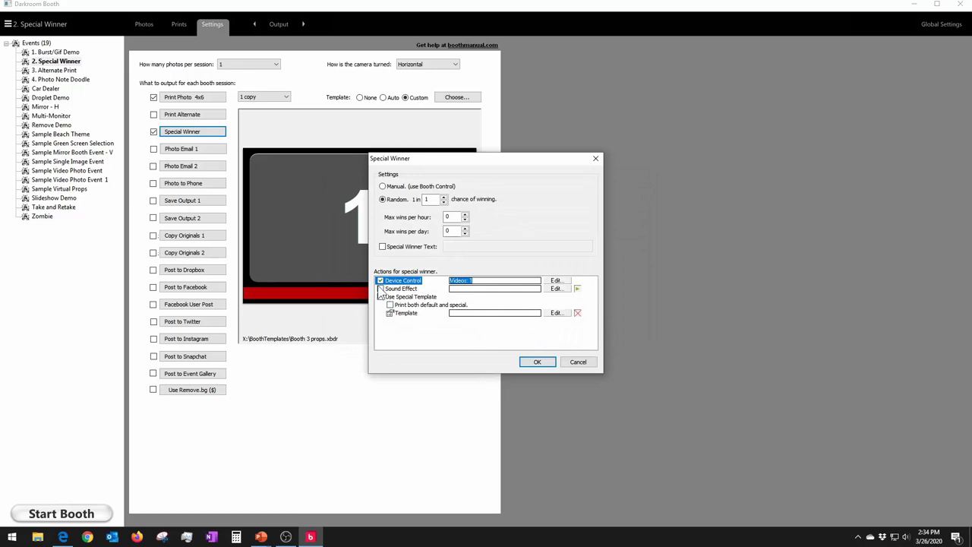
{"action": "left_click", "coordinate": [380, 289]}
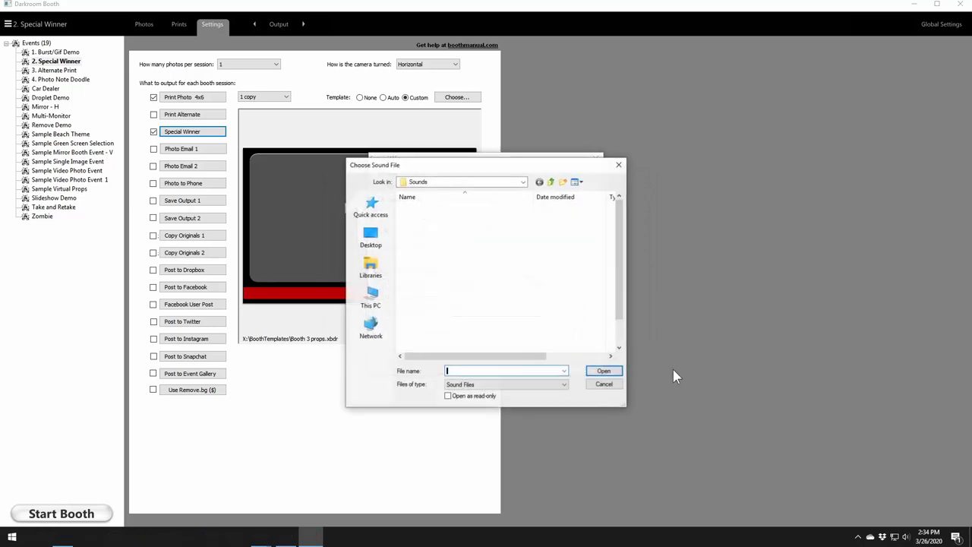
{"action": "left_click", "coordinate": [618, 385]}
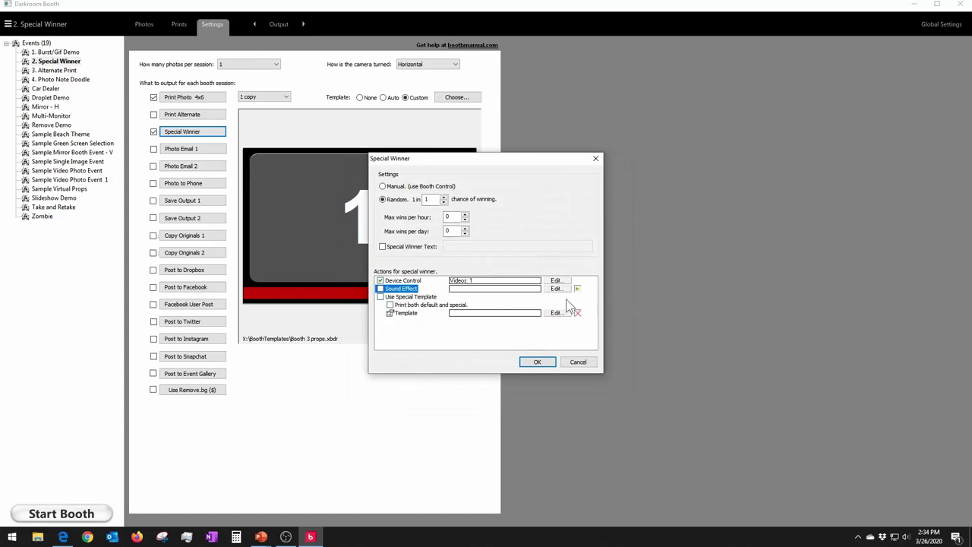
Try Use Special Template with Print both default and special, and turn both options back off.
{"action": "left_click", "coordinate": [381, 297]}
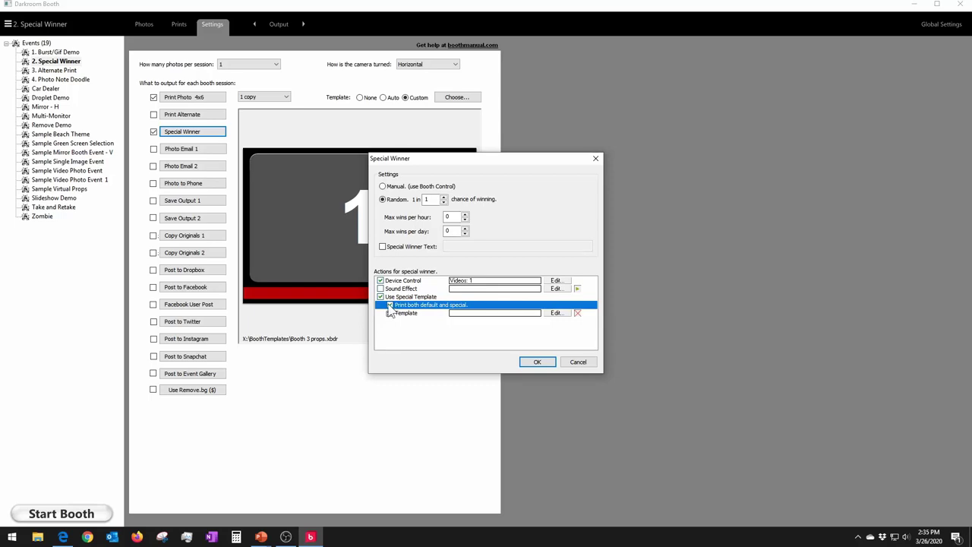
{"action": "left_click", "coordinate": [381, 297]}
{"action": "left_click", "coordinate": [380, 297]}
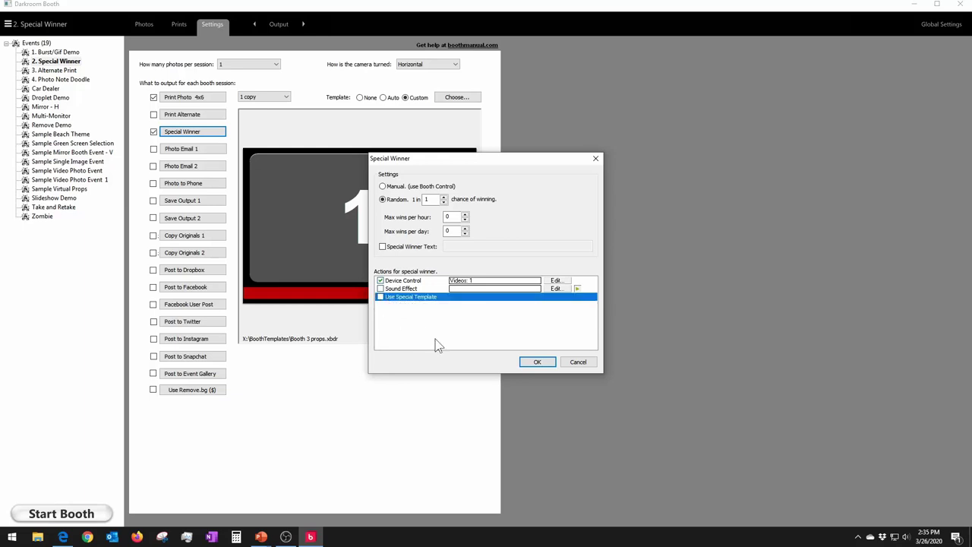
Confirm the Special Winner settings, reopening them once for a review before closing them.
{"action": "left_click", "coordinate": [538, 364]}
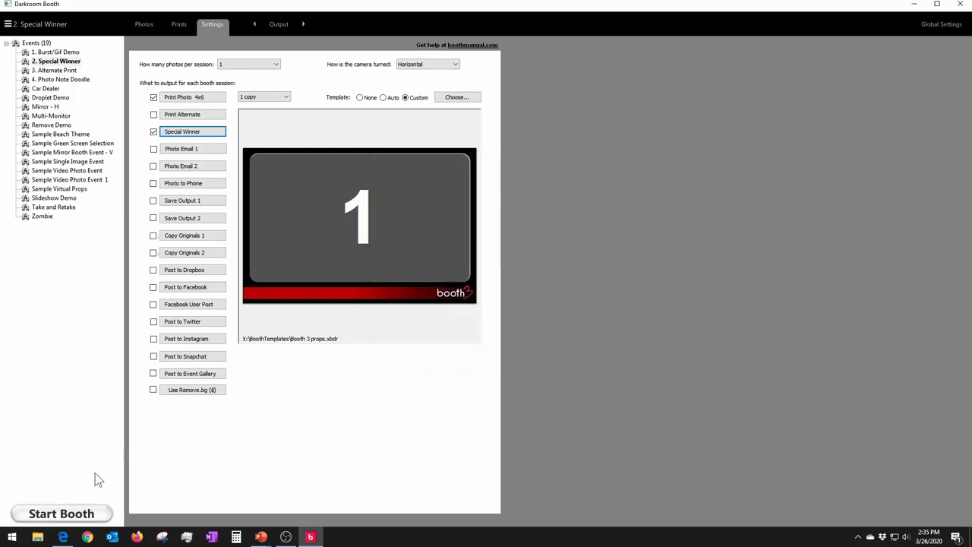
{"action": "left_click", "coordinate": [182, 132]}
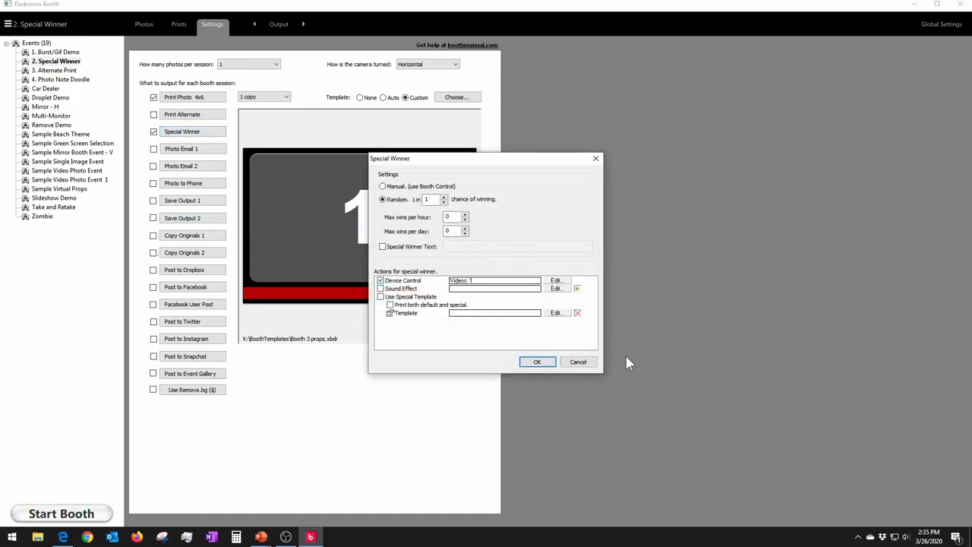
{"action": "left_click", "coordinate": [536, 363]}
Start booth mode for the 2. Special Winner event, run one photo session, and exit to the event settings.
{"action": "left_click", "coordinate": [82, 522]}
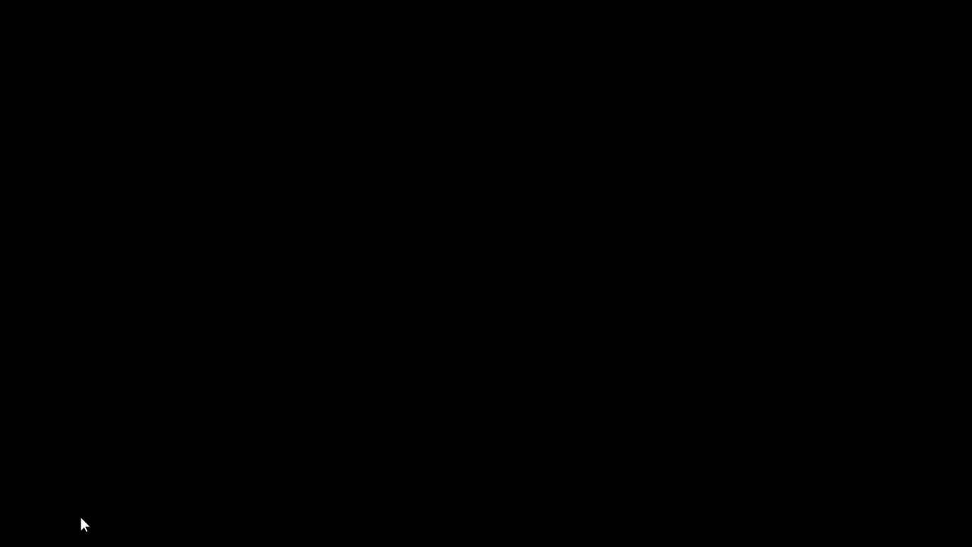
{"action": "left_click", "coordinate": [510, 305]}
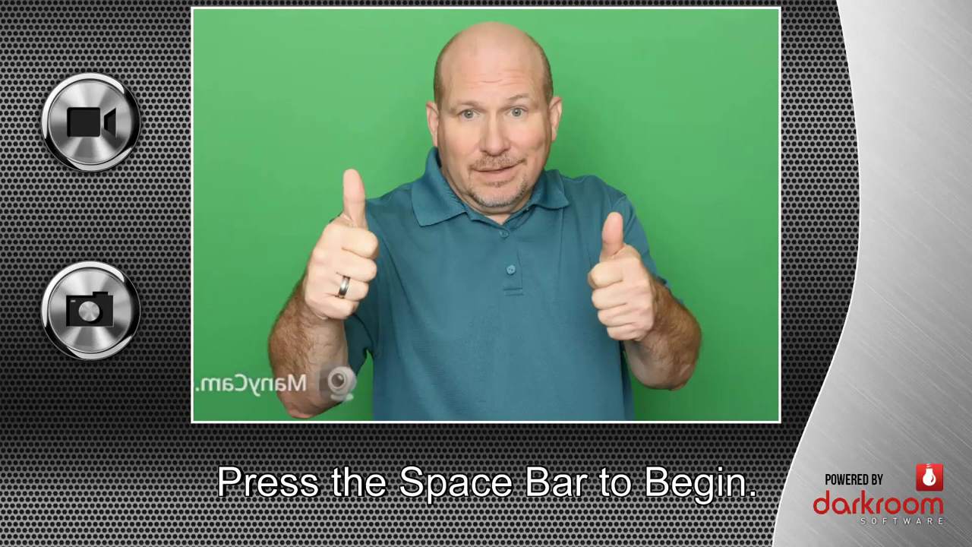
{"action": "key", "text": "space"}
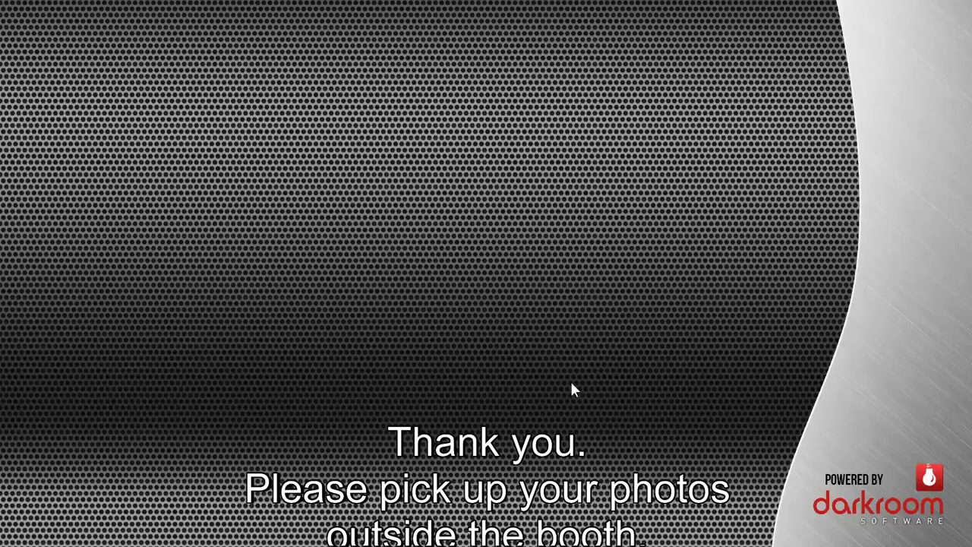
{"action": "key", "text": "Escape"}
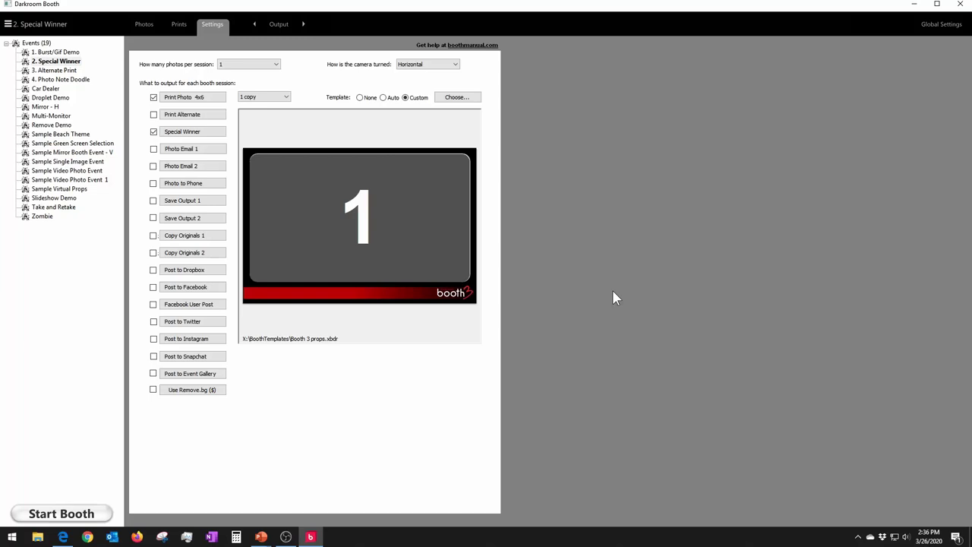
Open the Print Alternate properties of the 3. Alternate Print event and toggle Print for every session on and back off.
{"action": "left_click", "coordinate": [56, 71]}
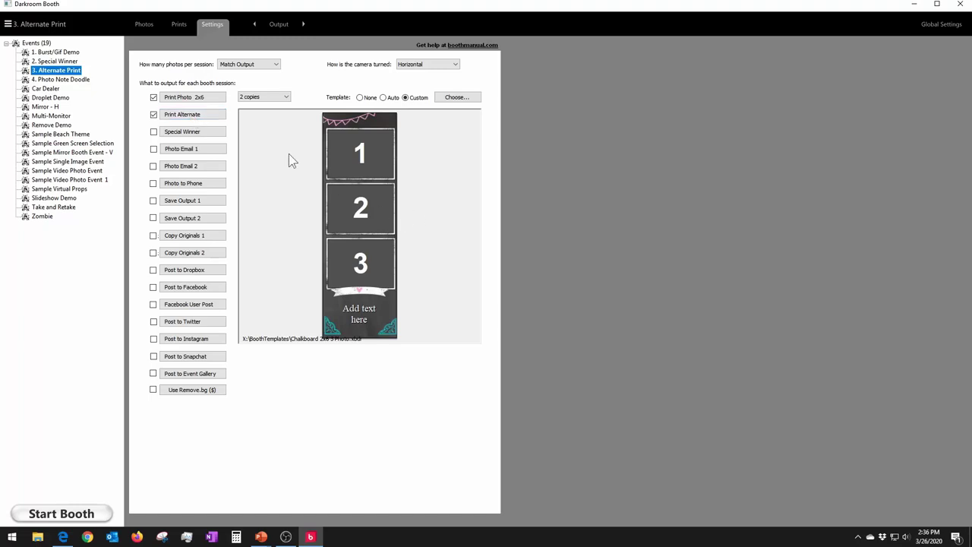
{"action": "left_click", "coordinate": [186, 118]}
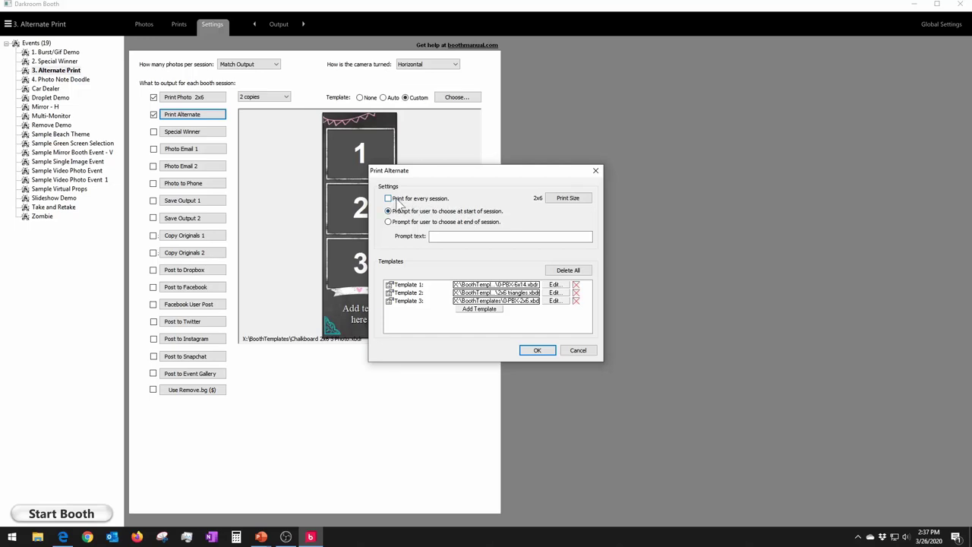
{"action": "left_click", "coordinate": [389, 198]}
{"action": "left_click", "coordinate": [389, 199]}
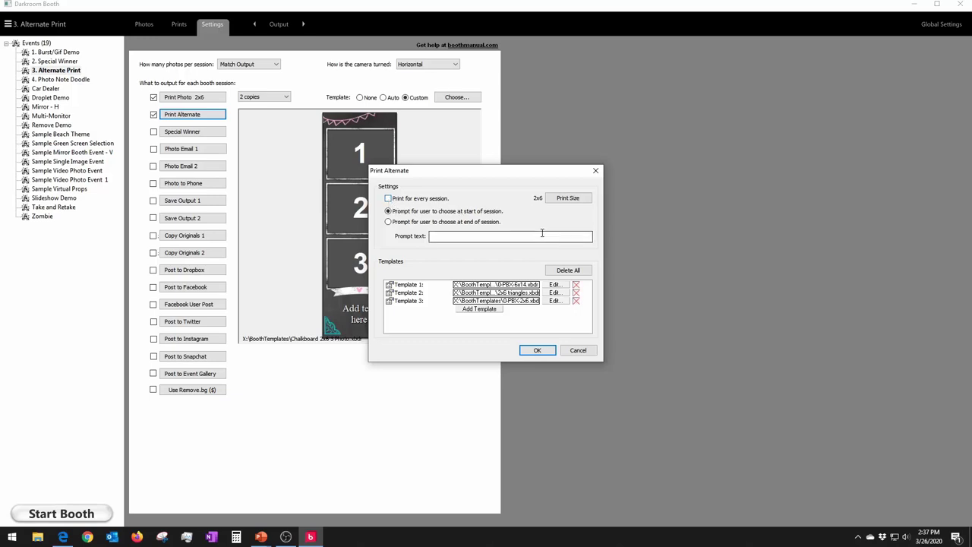
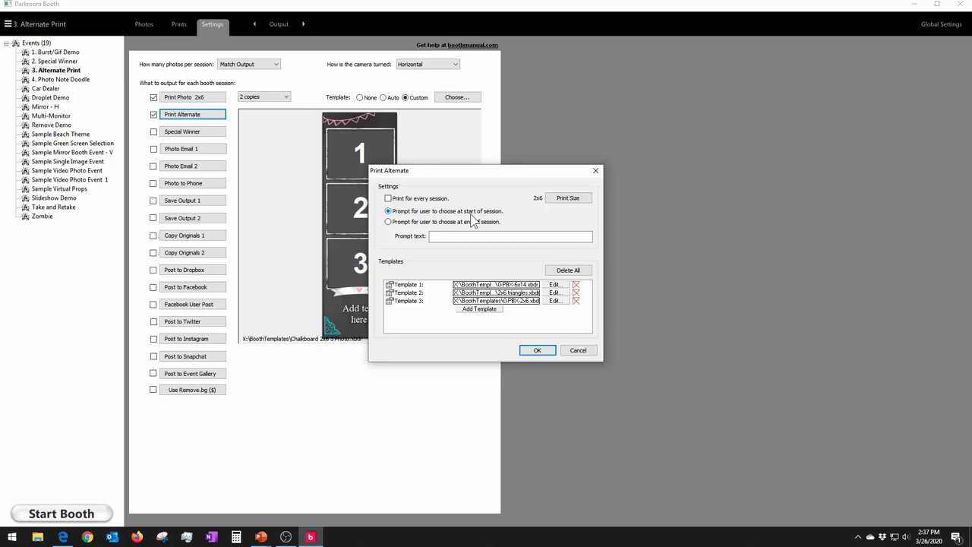
Set the alternate print to prompt the user to choose at end of session and confirm the properties.
{"action": "left_click", "coordinate": [388, 222]}
{"action": "left_click", "coordinate": [457, 237]}
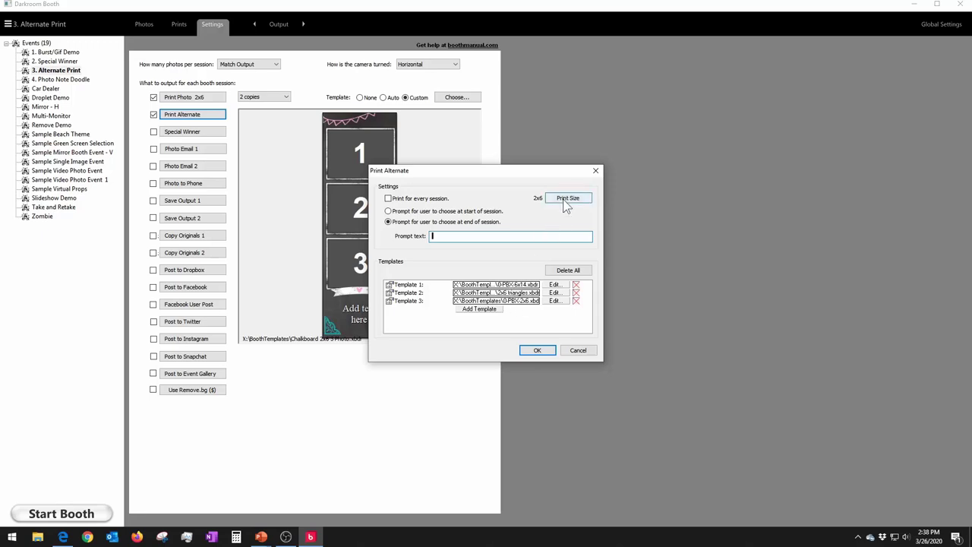
{"action": "left_click", "coordinate": [536, 352]}
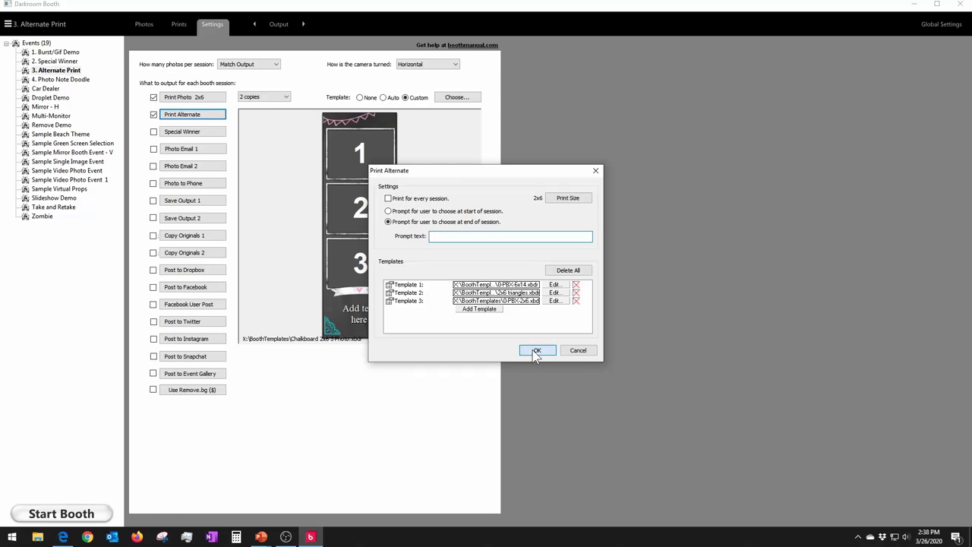
Review the photos per session choices for the 3. Alternate Print event and set the number to 3.
{"action": "left_click", "coordinate": [242, 67]}
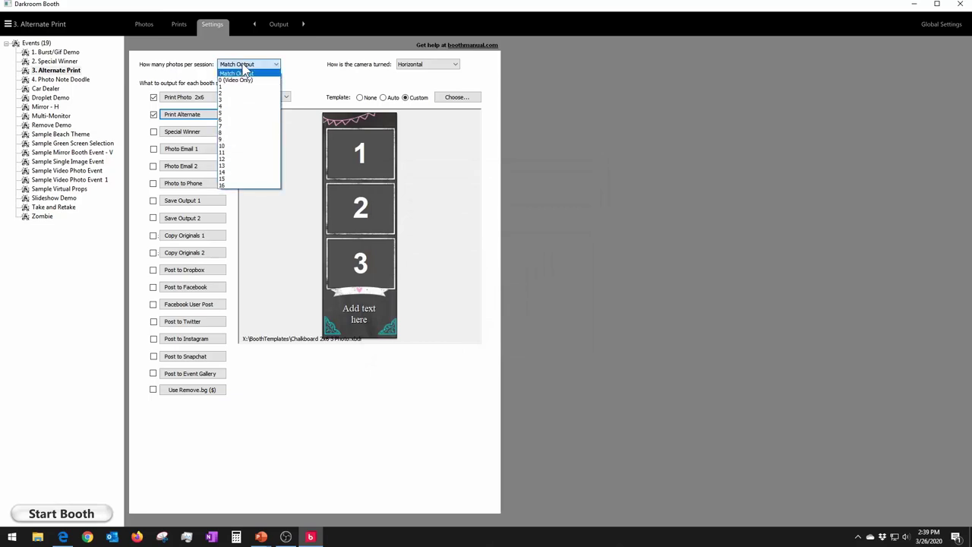
{"action": "left_click", "coordinate": [243, 73]}
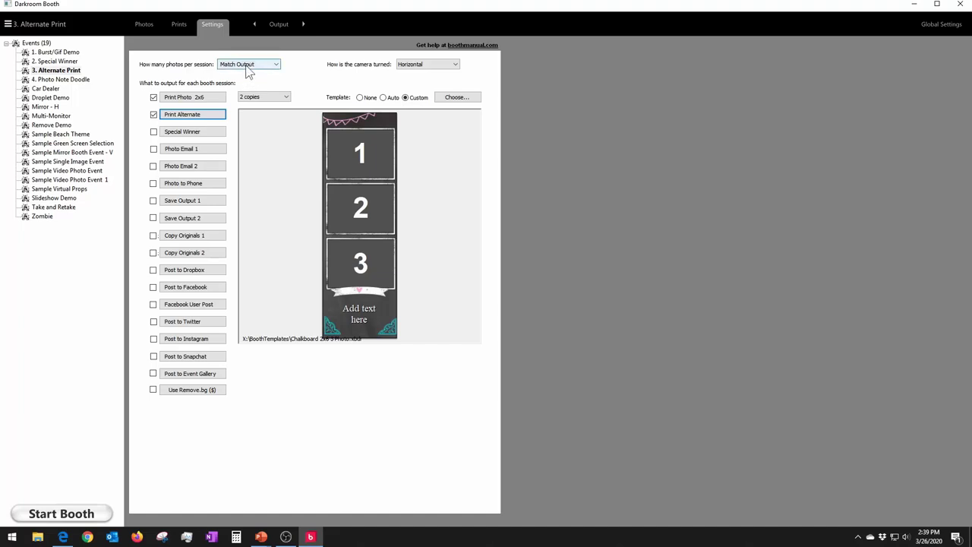
{"action": "left_click", "coordinate": [247, 66]}
{"action": "left_click", "coordinate": [247, 71]}
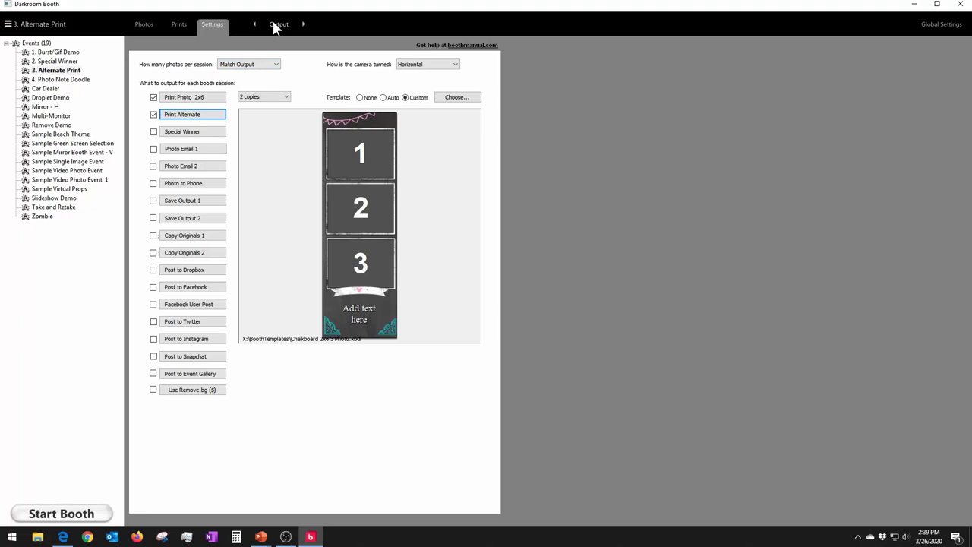
{"action": "left_click", "coordinate": [262, 66]}
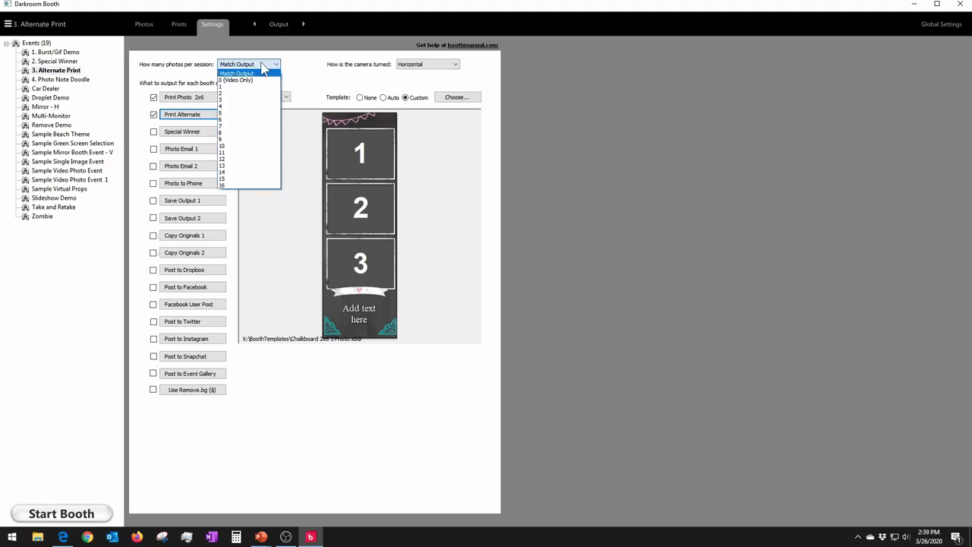
{"action": "left_click", "coordinate": [234, 106]}
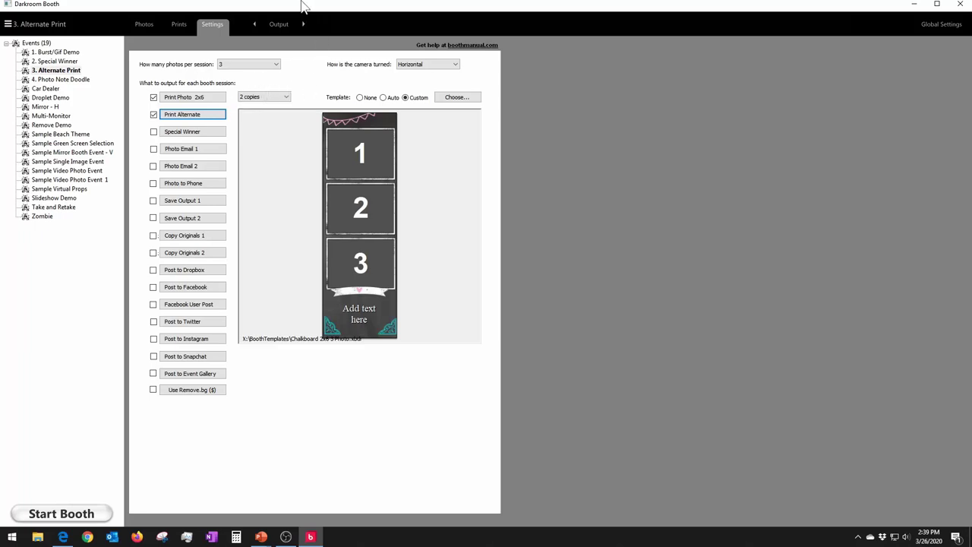
Toggle the Photo Selection prompt on and back off in the event's text settings, and return to the output settings.
{"action": "left_click", "coordinate": [279, 26]}
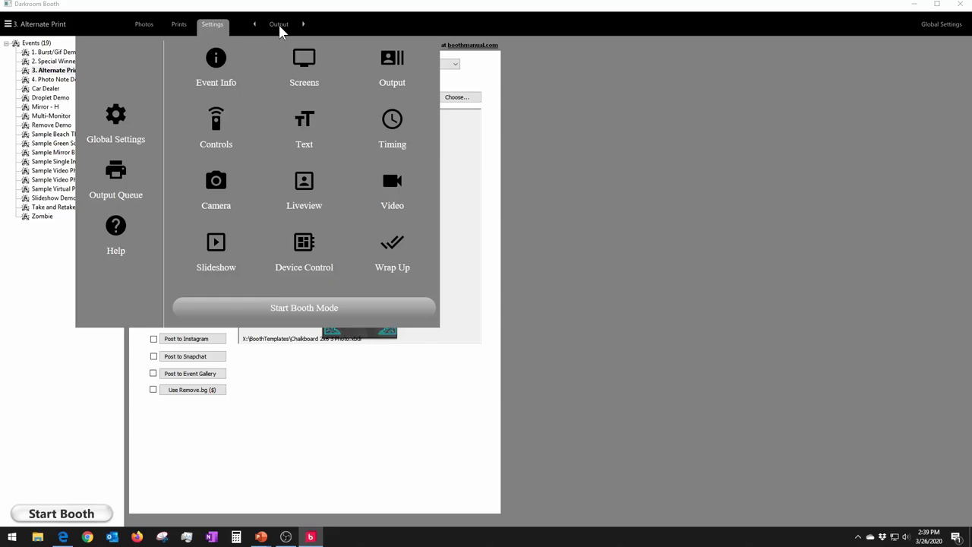
{"action": "left_click", "coordinate": [306, 123]}
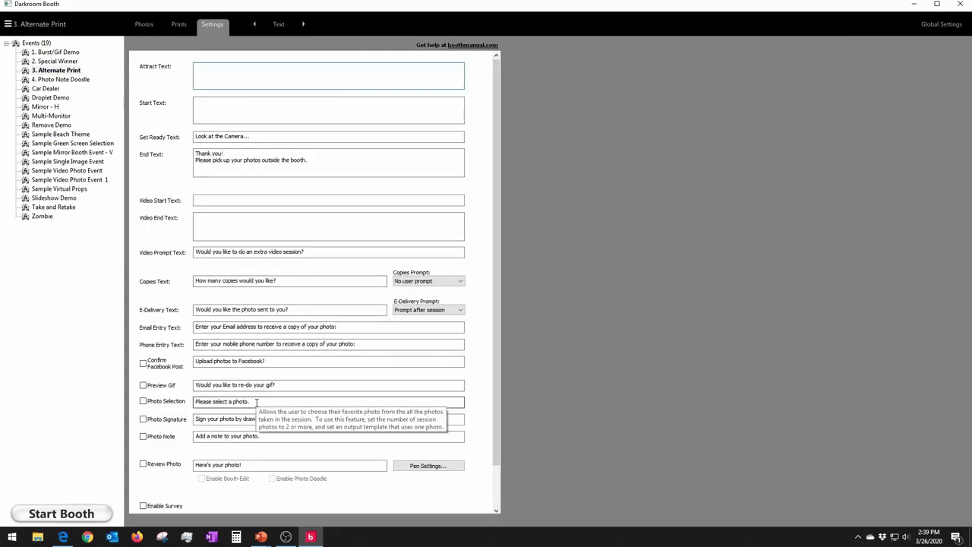
{"action": "left_click", "coordinate": [144, 402]}
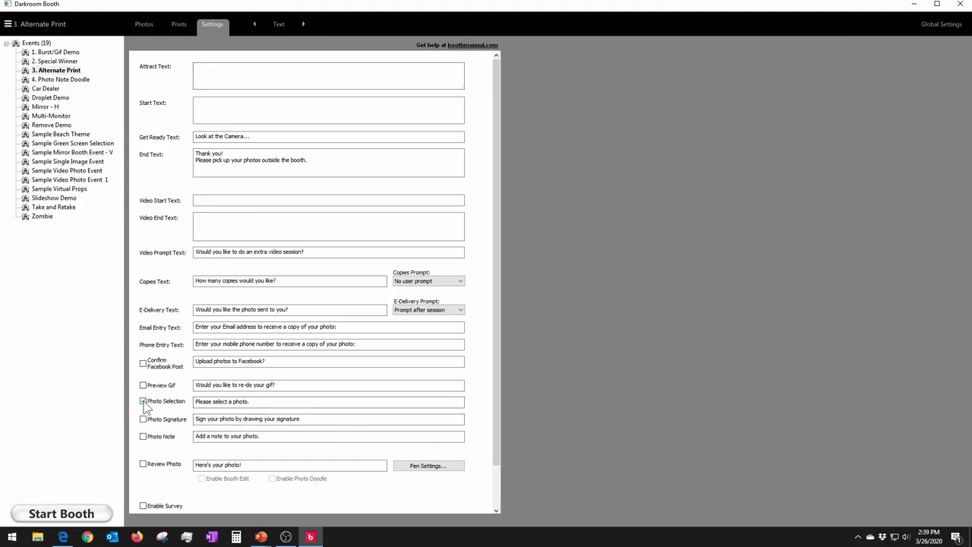
{"action": "left_click", "coordinate": [144, 401]}
{"action": "left_click", "coordinate": [280, 25]}
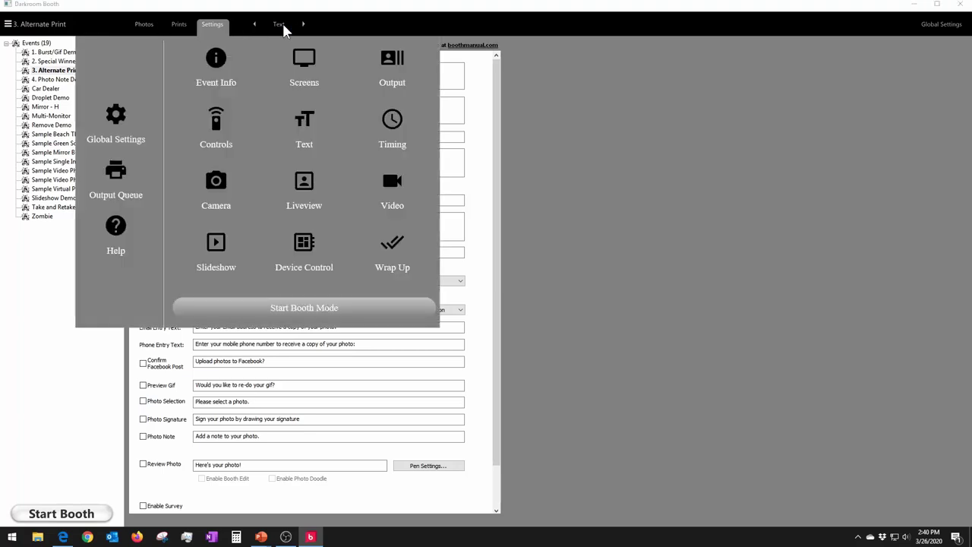
{"action": "left_click", "coordinate": [388, 64]}
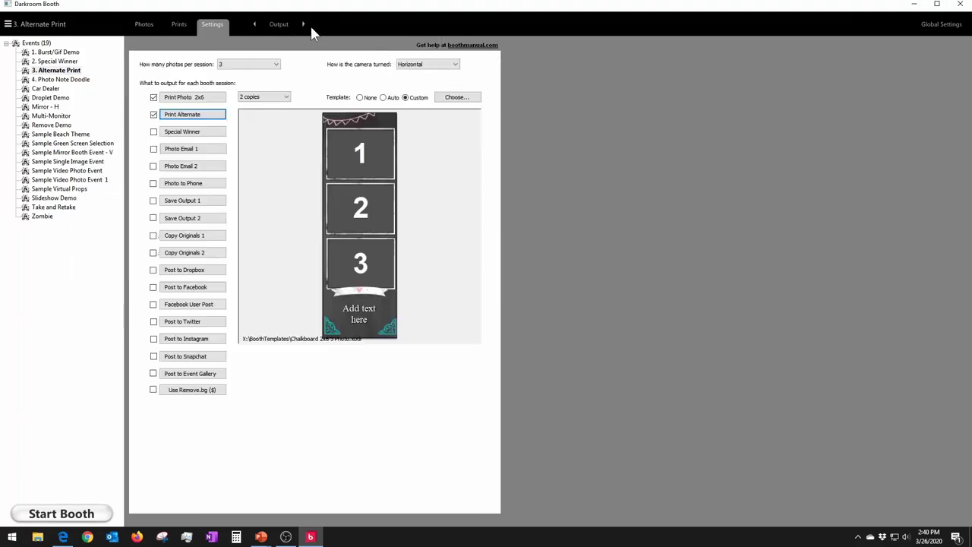
Set the photos per session back to Match Output and review the Print Alternate properties.
{"action": "left_click", "coordinate": [231, 66]}
{"action": "left_click", "coordinate": [232, 79]}
{"action": "left_click", "coordinate": [186, 115]}
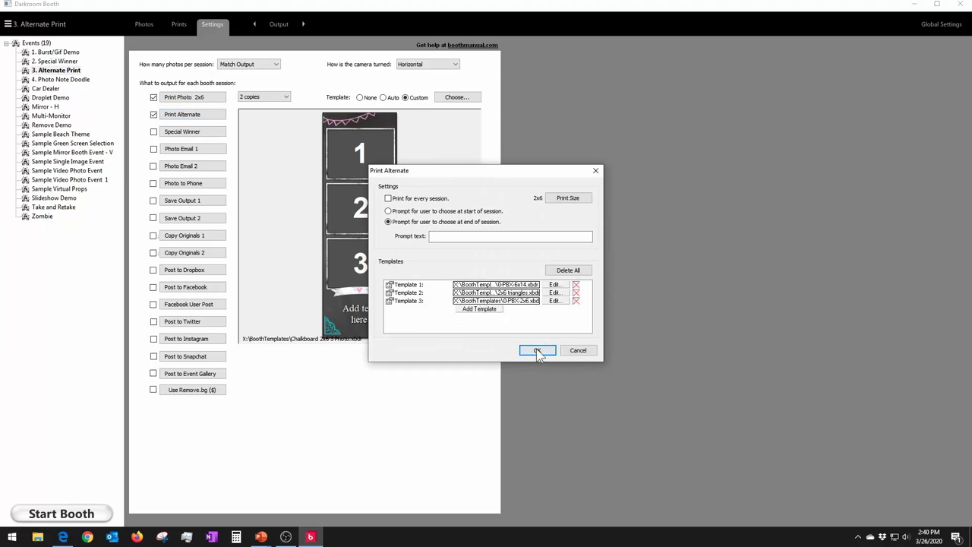
{"action": "left_click", "coordinate": [537, 351]}
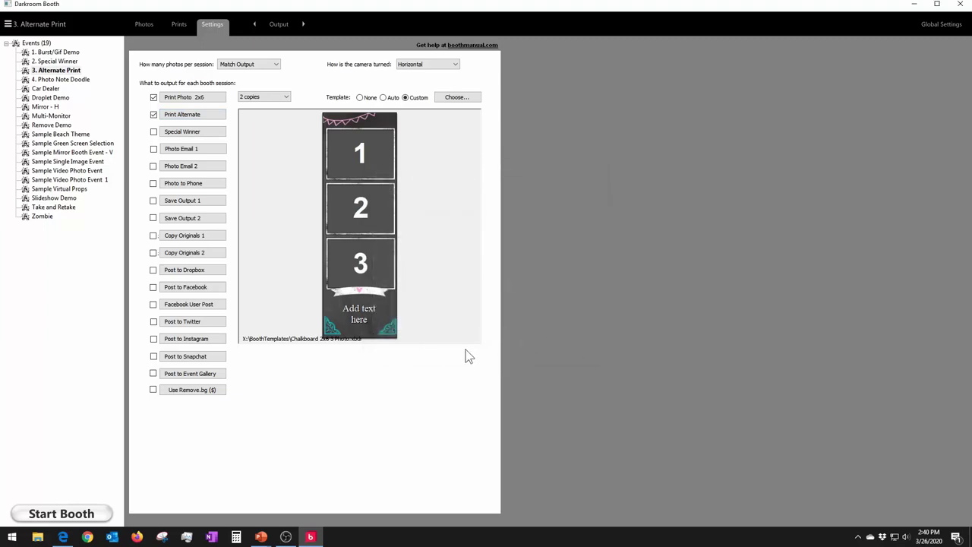
Open the screen template of the 3. Alternate Print event for editing from its screens settings.
{"action": "left_click", "coordinate": [278, 28]}
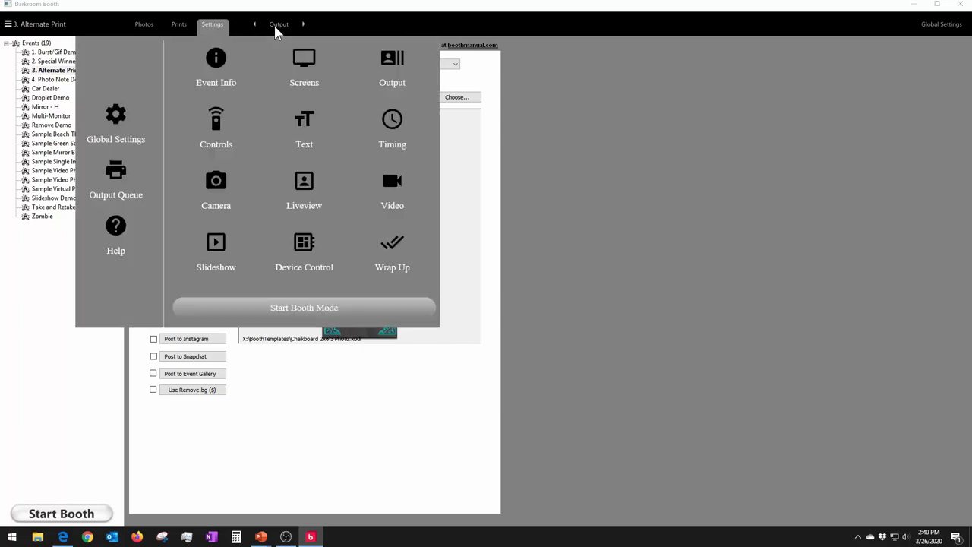
{"action": "left_click", "coordinate": [308, 65]}
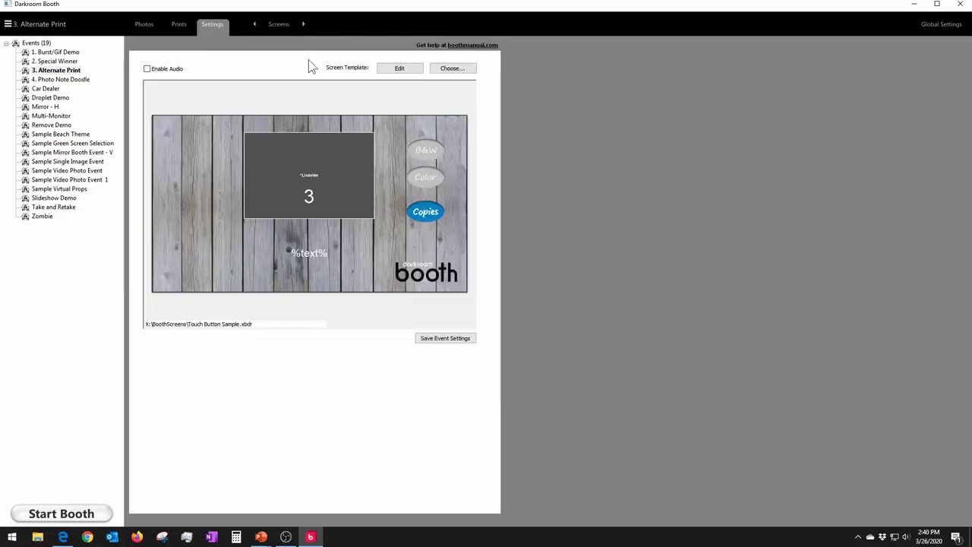
{"action": "left_click", "coordinate": [412, 69]}
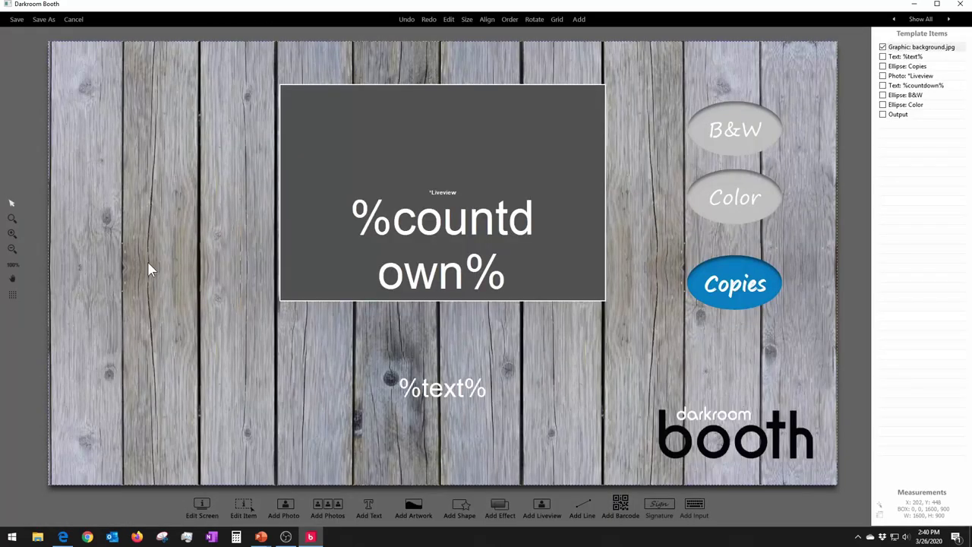
Examine the Output item in the screen template and review the item types available for adding, including Output.
{"action": "left_click", "coordinate": [150, 269]}
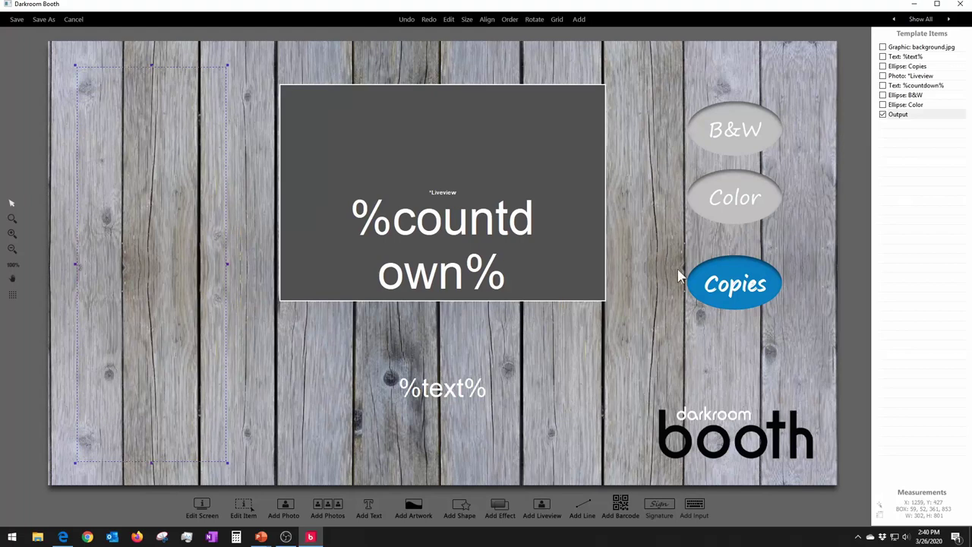
{"action": "left_click", "coordinate": [581, 20]}
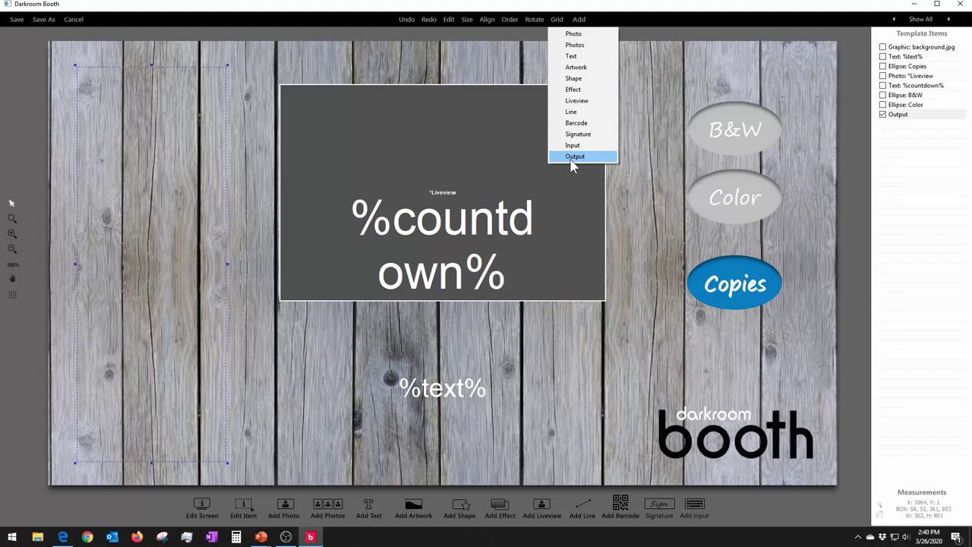
{"action": "left_click", "coordinate": [651, 351]}
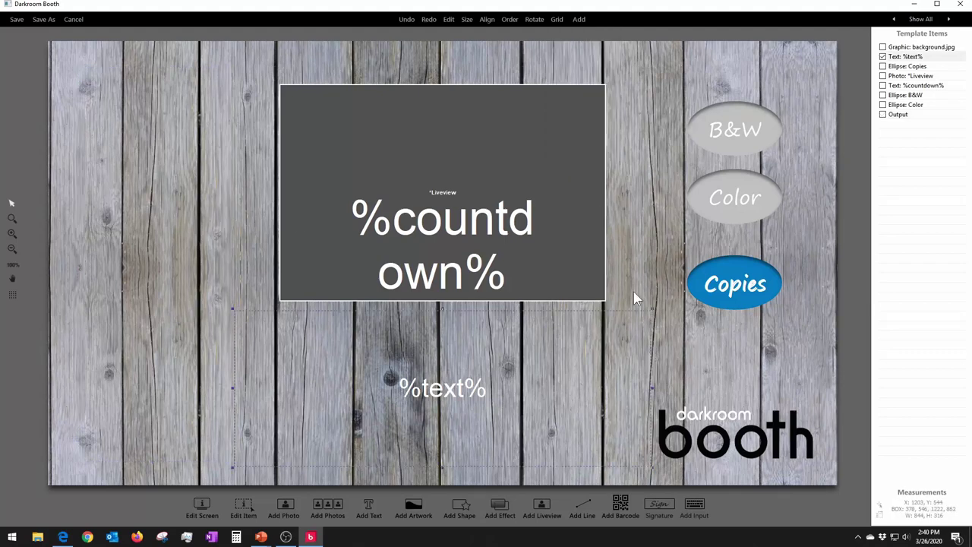
{"action": "left_click", "coordinate": [127, 227]}
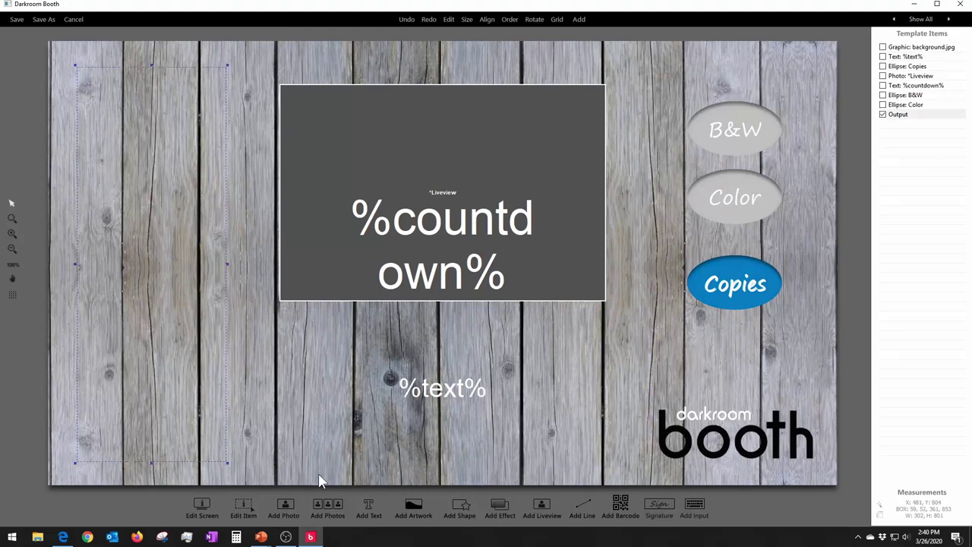
Add a photo object for Photo1 with default options to the screen template and delete it again.
{"action": "left_click", "coordinate": [288, 511]}
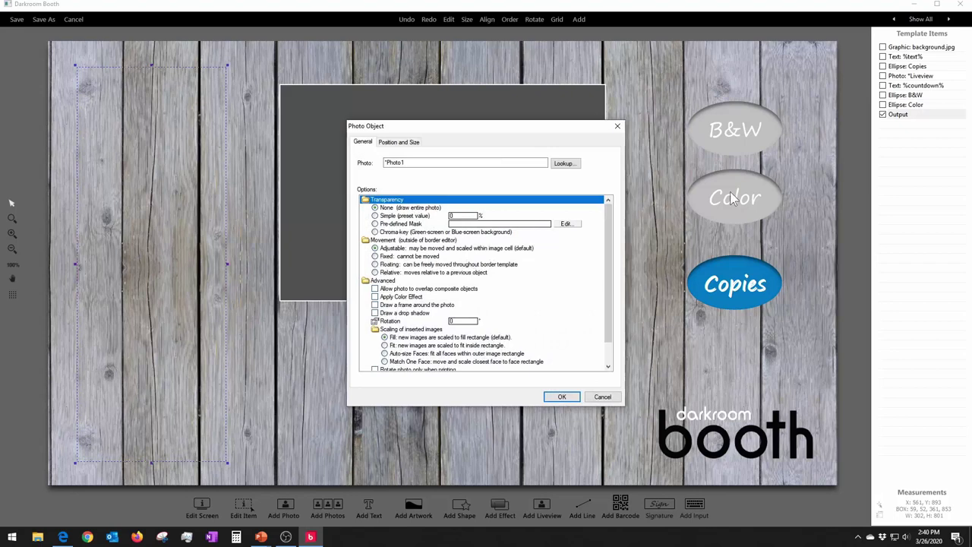
{"action": "left_click", "coordinate": [562, 397]}
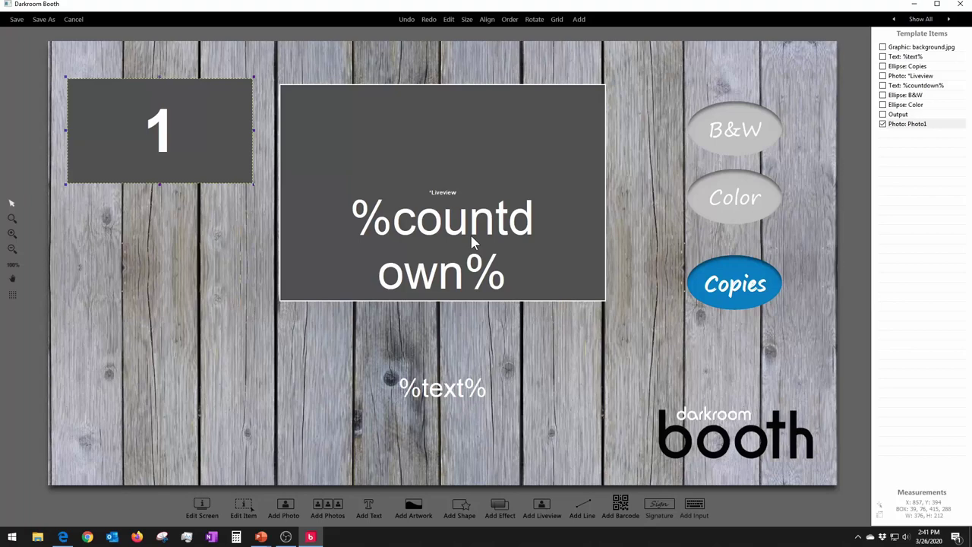
{"action": "left_click", "coordinate": [900, 126]}
{"action": "right_click", "coordinate": [900, 126]}
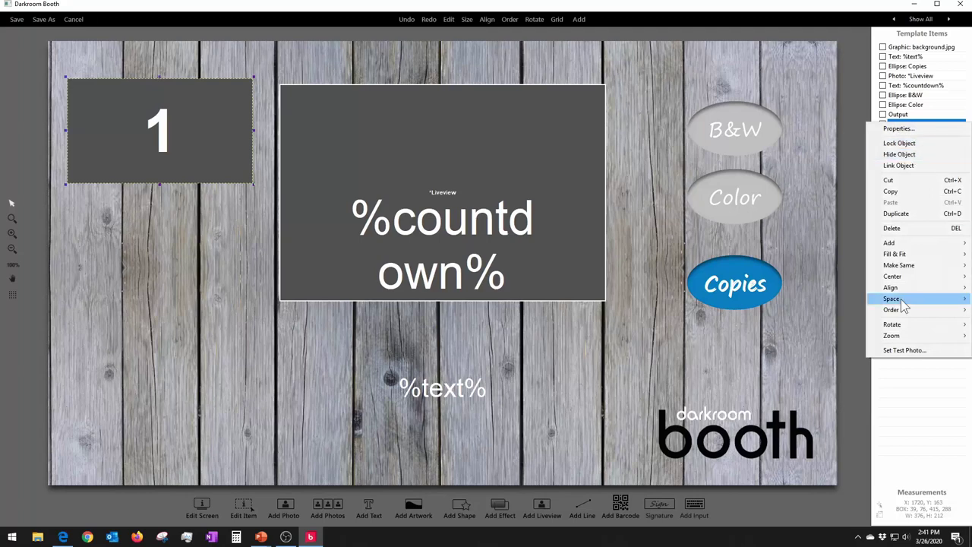
{"action": "mouse_move", "coordinate": [904, 297]}
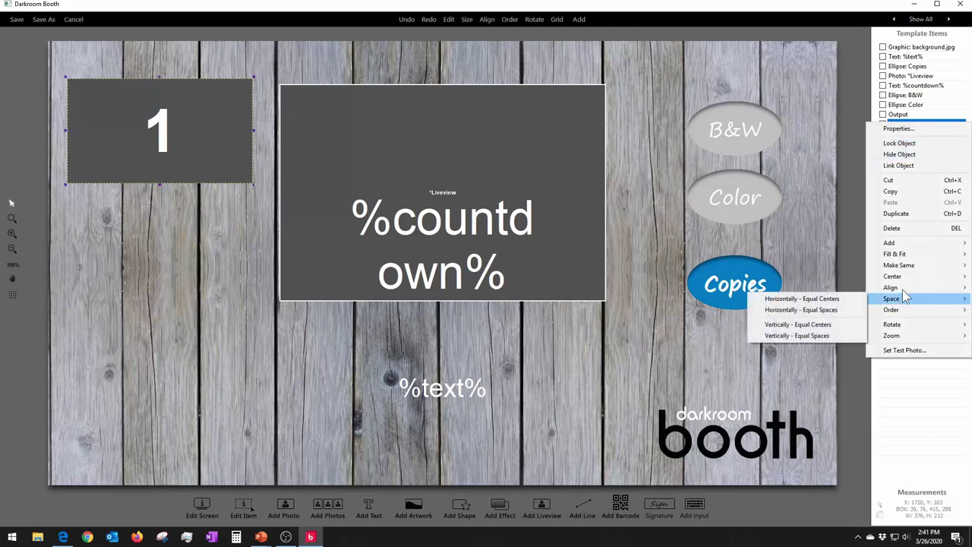
{"action": "left_click", "coordinate": [891, 228]}
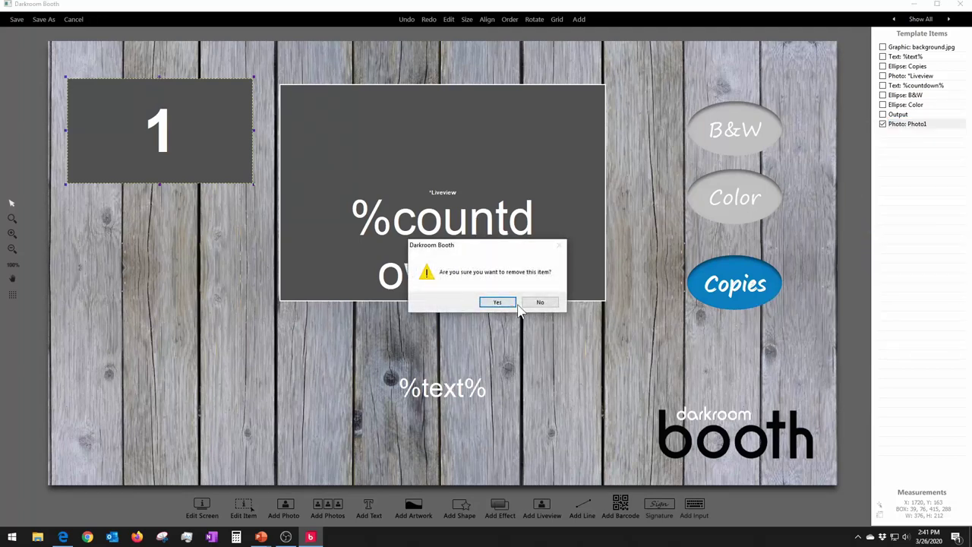
{"action": "left_click", "coordinate": [500, 300]}
Try moving the %text% item and the background graphic in the screen template, and discard the template edits.
{"action": "left_click", "coordinate": [151, 267]}
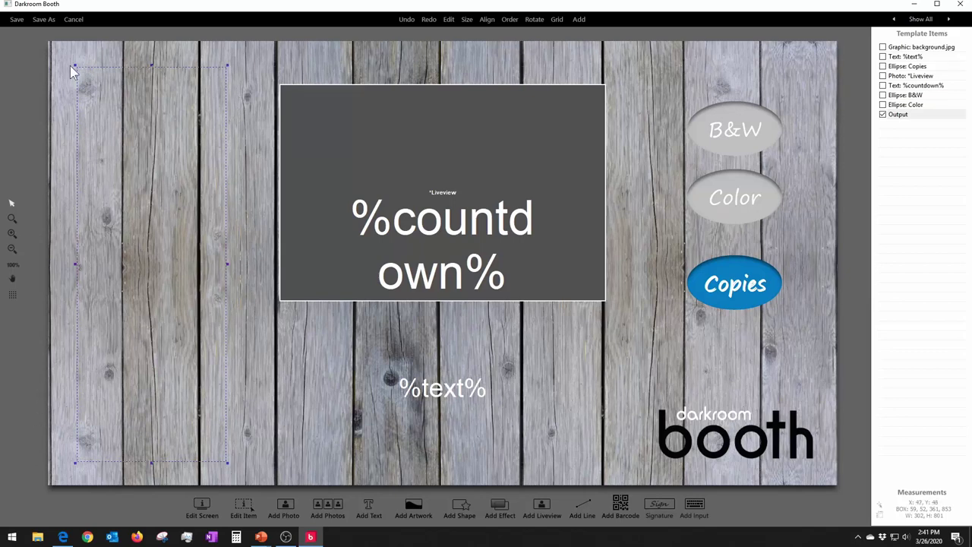
{"action": "left_click_drag", "start_coordinate": [532, 359], "coordinate": [497, 362]}
{"action": "left_click_drag", "start_coordinate": [662, 67], "coordinate": [868, 170]}
{"action": "left_click", "coordinate": [172, 253]}
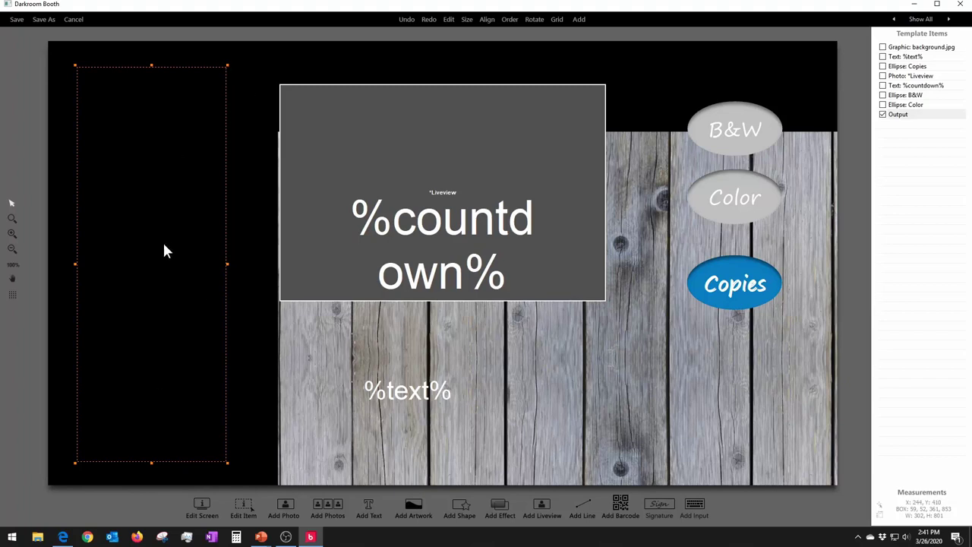
{"action": "left_click", "coordinate": [74, 19]}
{"action": "left_click", "coordinate": [517, 290]}
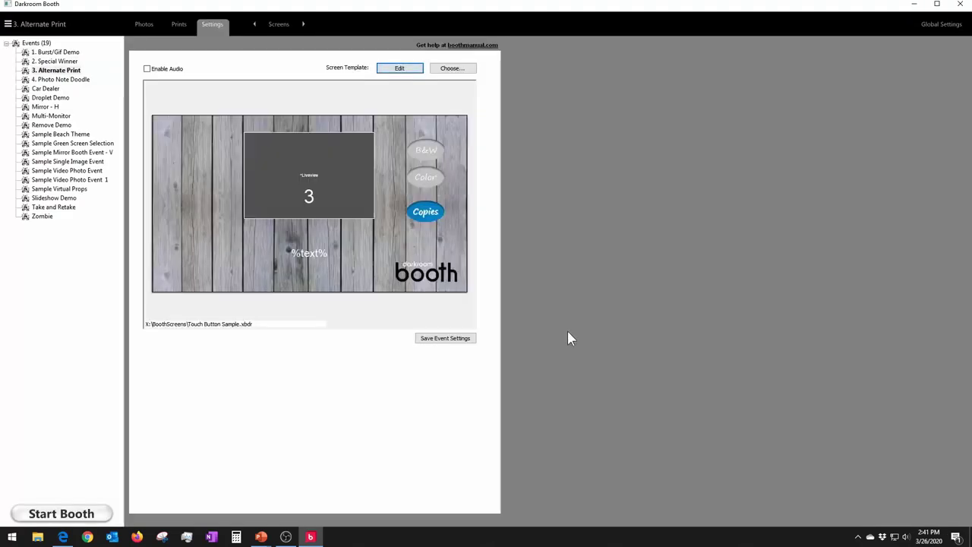
Start booth mode for the 3. Alternate Print event, accept the printer warnings, begin a Color session and exit.
{"action": "left_click", "coordinate": [276, 25]}
{"action": "left_click", "coordinate": [314, 65]}
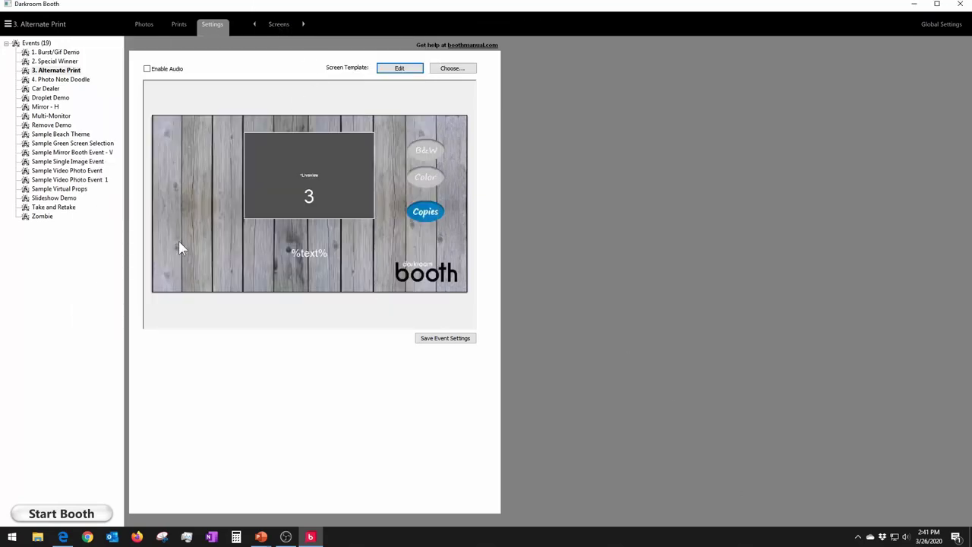
{"action": "left_click", "coordinate": [53, 515]}
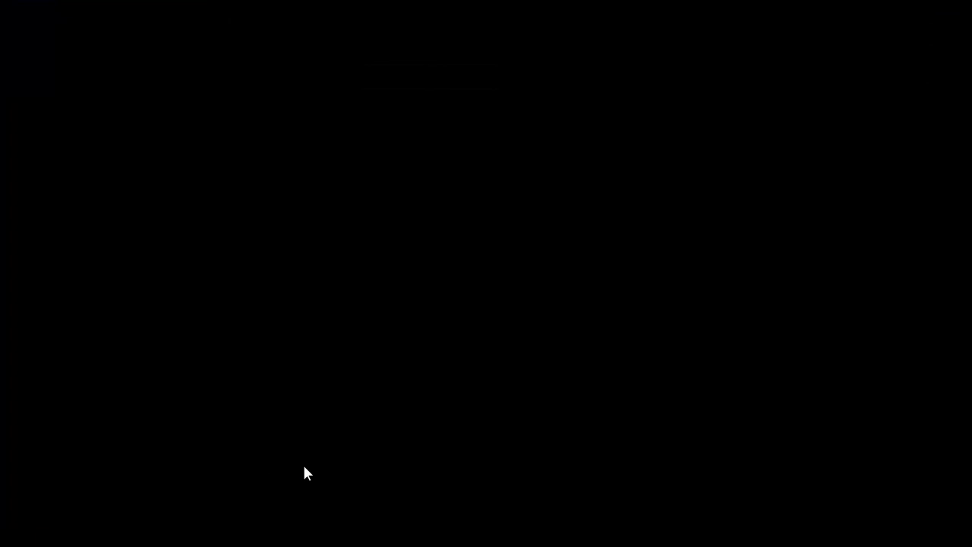
{"action": "left_click", "coordinate": [512, 304]}
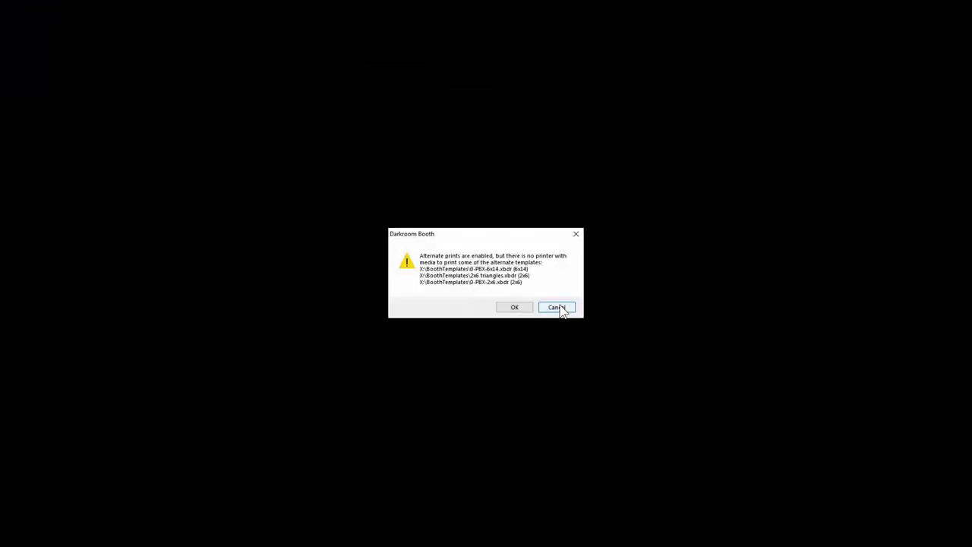
{"action": "left_click", "coordinate": [516, 308]}
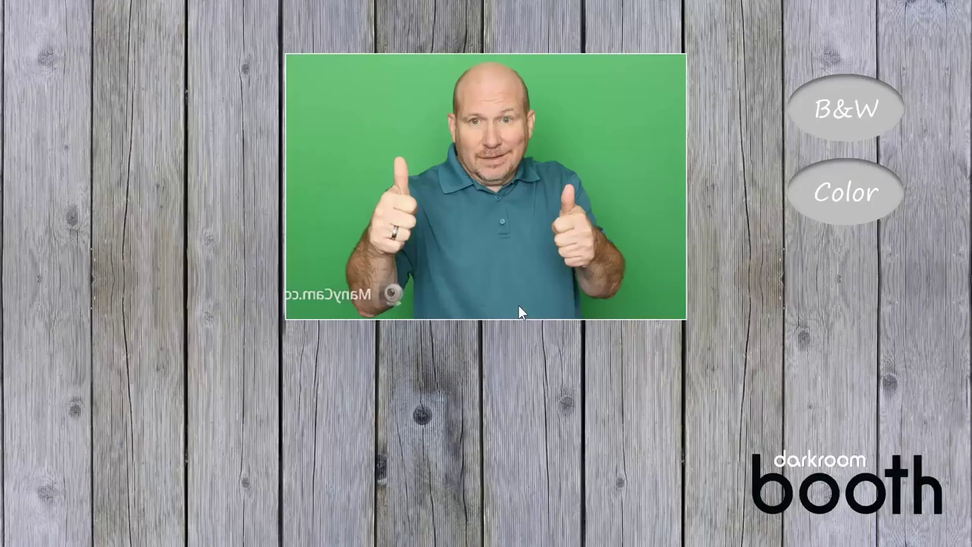
{"action": "left_click", "coordinate": [860, 204]}
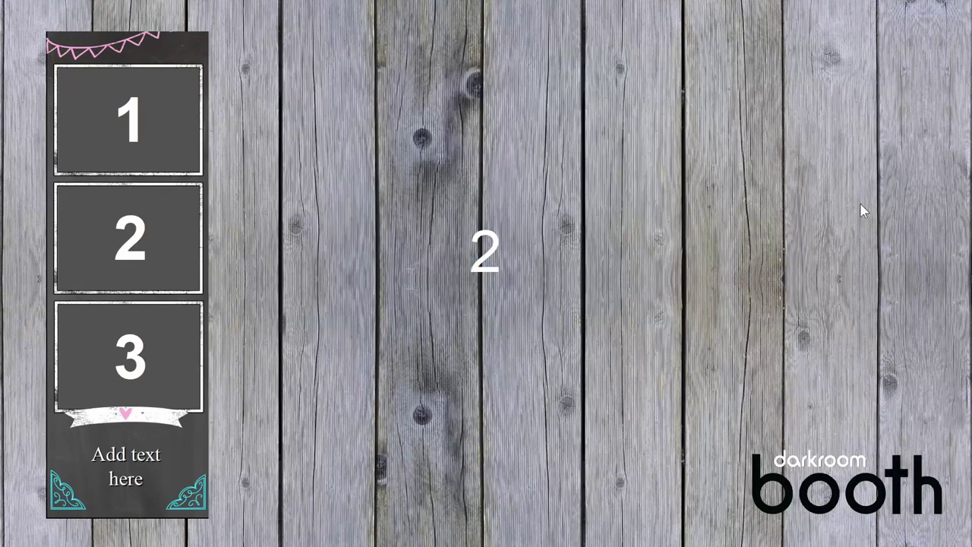
{"action": "key", "text": "Escape"}
Set Print Alternate in the event's output settings to prompt the user to choose at start of session.
{"action": "left_click", "coordinate": [279, 24]}
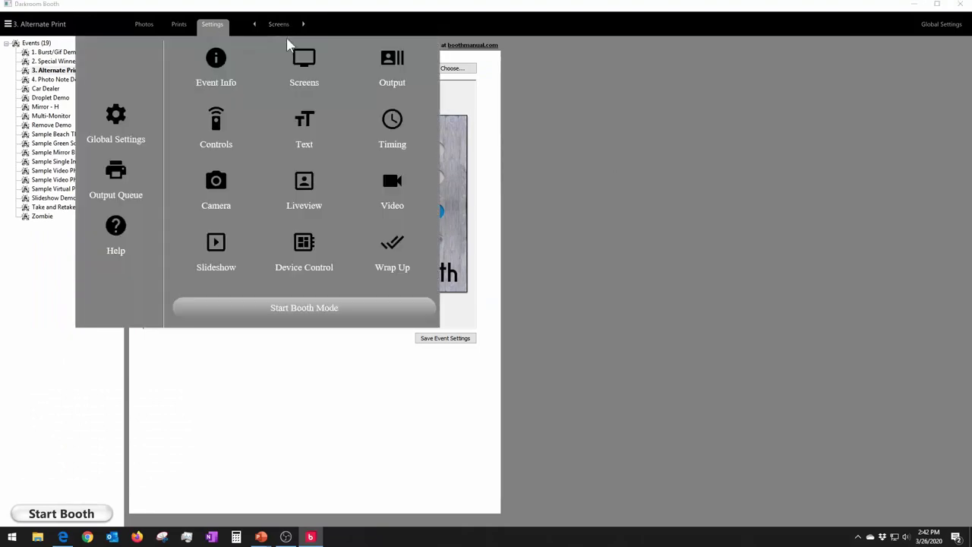
{"action": "left_click", "coordinate": [392, 68]}
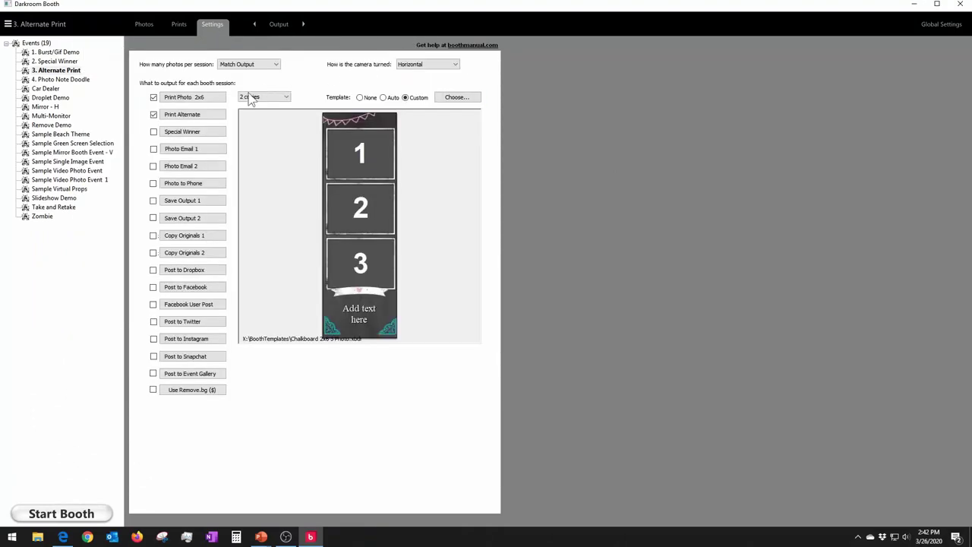
{"action": "left_click", "coordinate": [153, 115]}
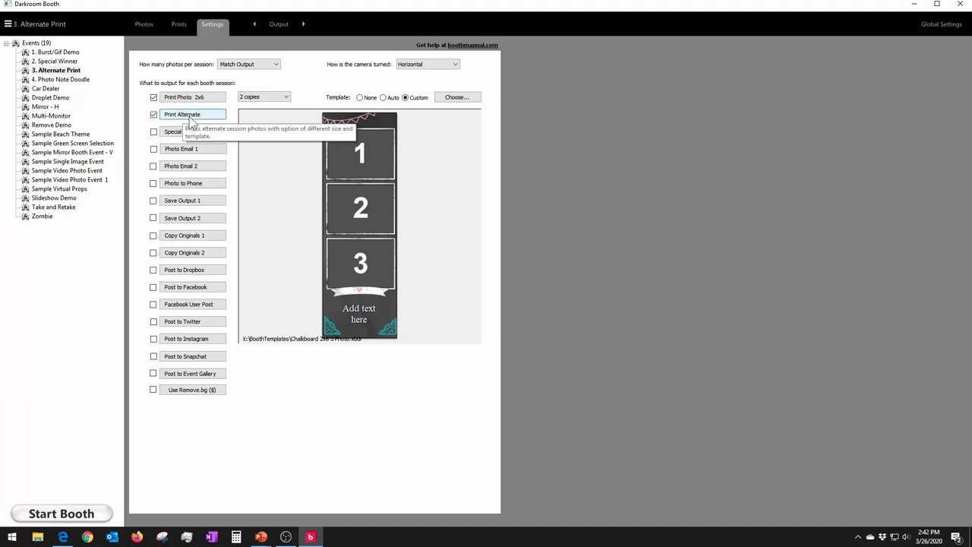
{"action": "left_click", "coordinate": [190, 116]}
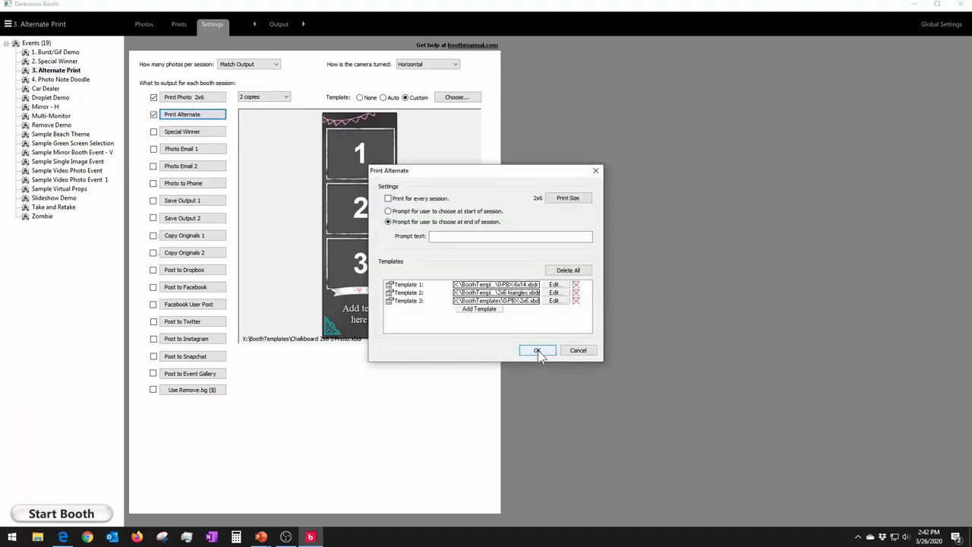
{"action": "left_click", "coordinate": [388, 211]}
{"action": "left_click", "coordinate": [537, 351]}
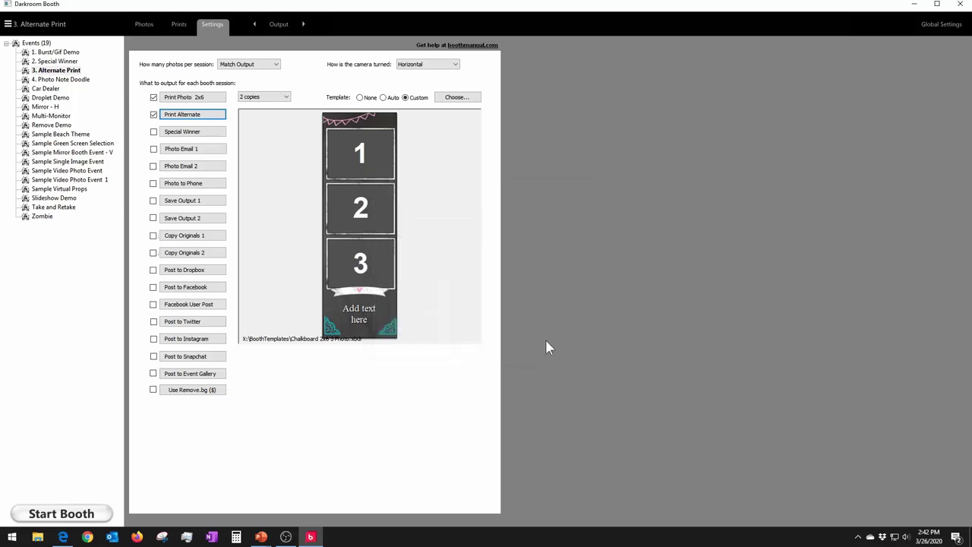
Run booth mode with a Color session and browse the print template choices offered at the session's start.
{"action": "left_click", "coordinate": [61, 514]}
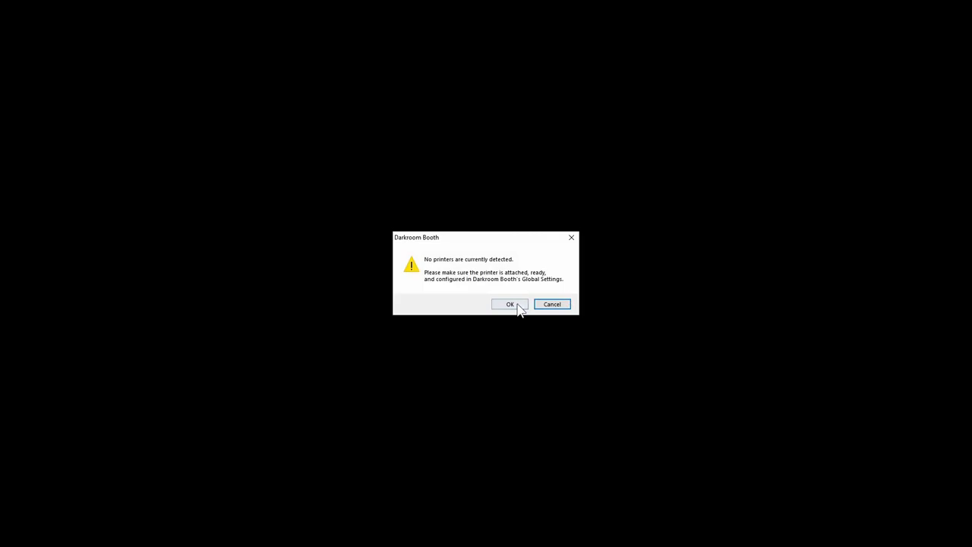
{"action": "left_click", "coordinate": [556, 307]}
{"action": "left_click", "coordinate": [526, 309]}
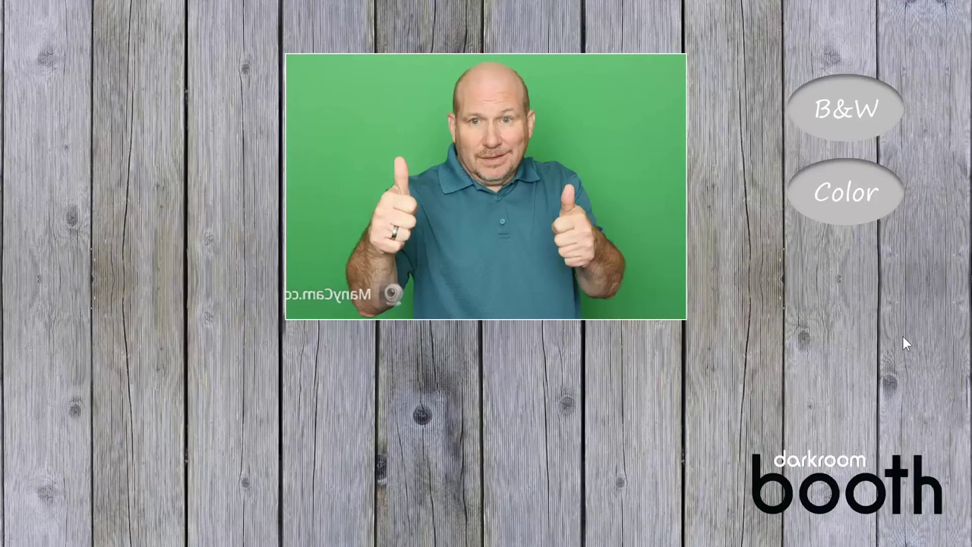
{"action": "left_click", "coordinate": [848, 210]}
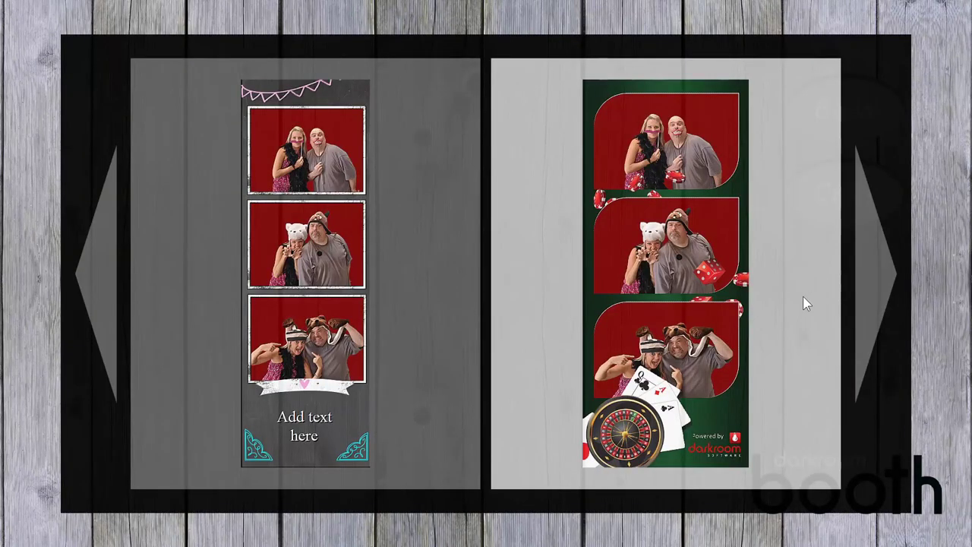
{"action": "left_click", "coordinate": [873, 268]}
{"action": "left_click", "coordinate": [872, 268]}
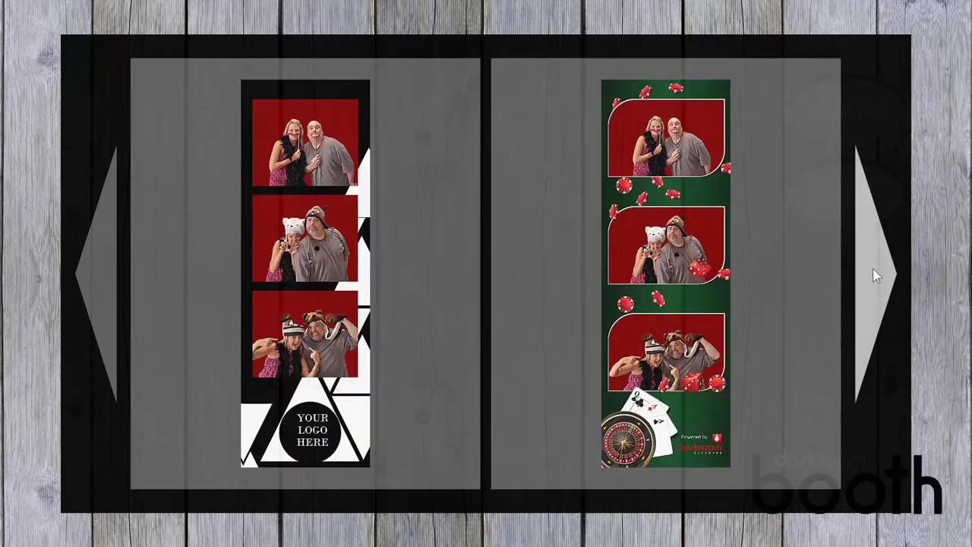
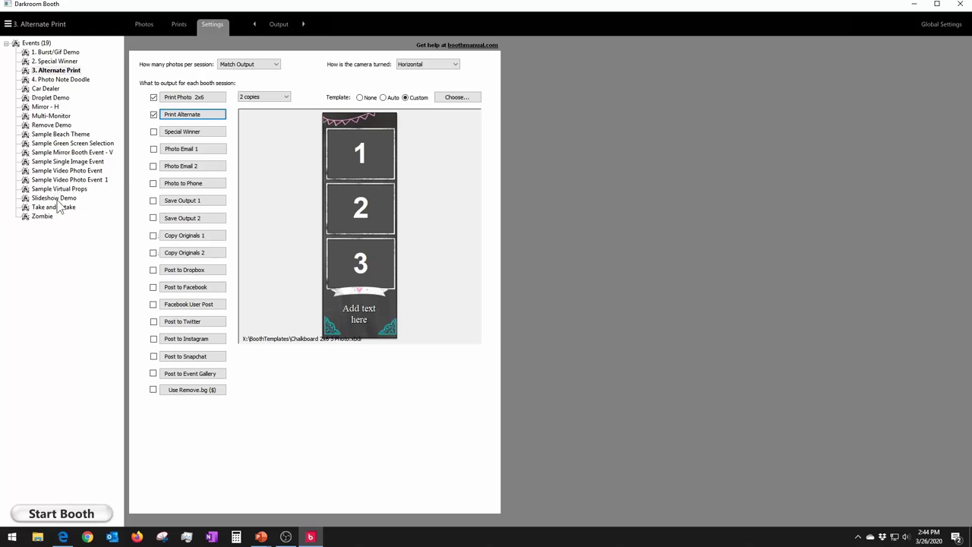
Select the Slideshow Demo event, and test Booth Control and its Kiosk link from the global settings.
{"action": "left_click", "coordinate": [55, 198]}
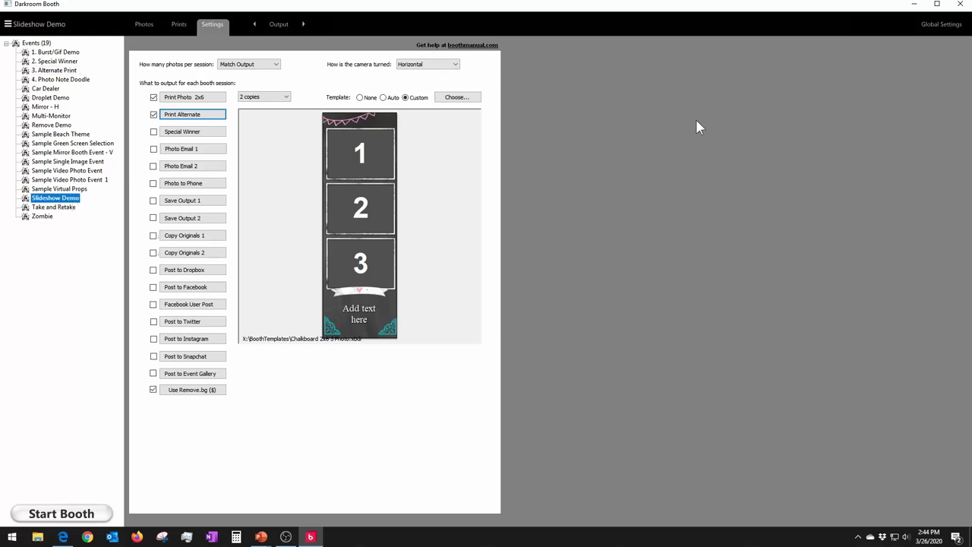
{"action": "left_click", "coordinate": [939, 27]}
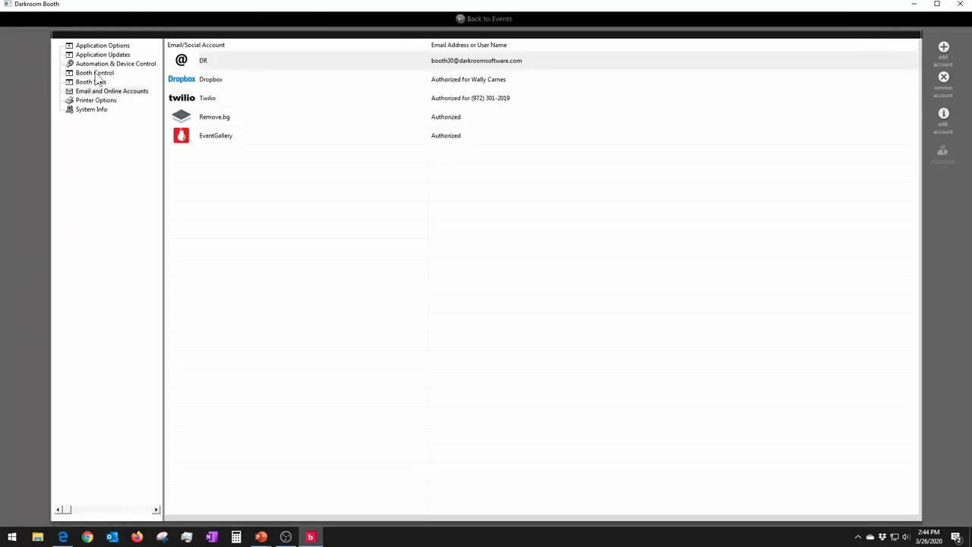
{"action": "left_click", "coordinate": [95, 73]}
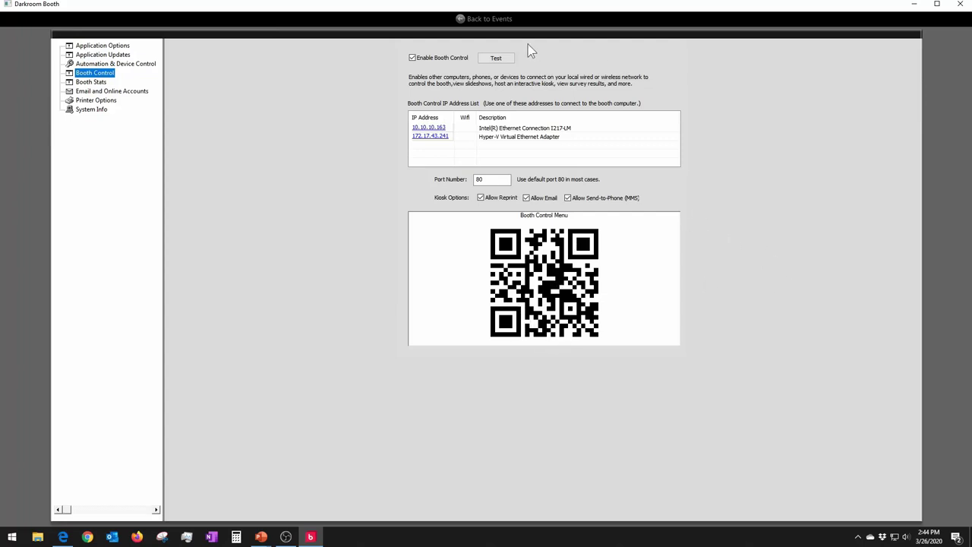
{"action": "left_click", "coordinate": [507, 59]}
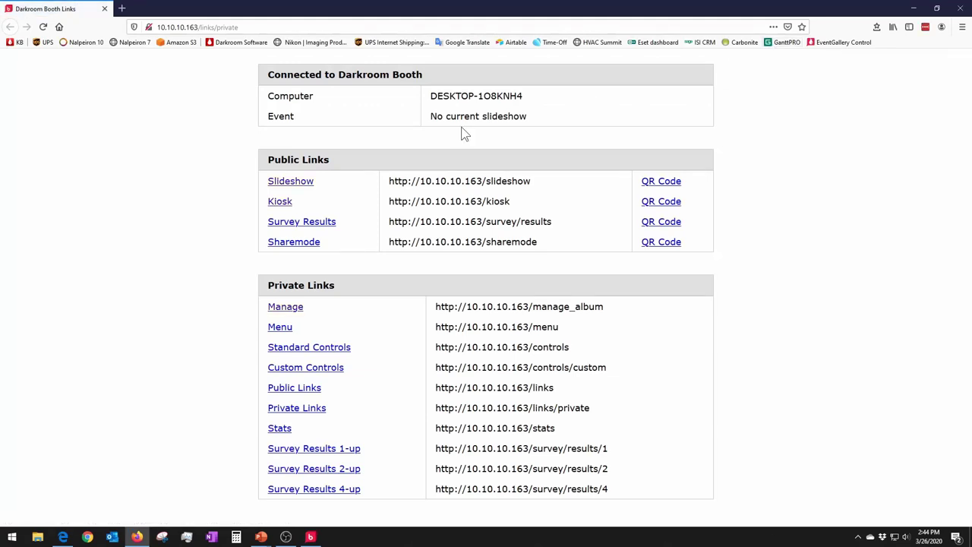
{"action": "left_click", "coordinate": [280, 202]}
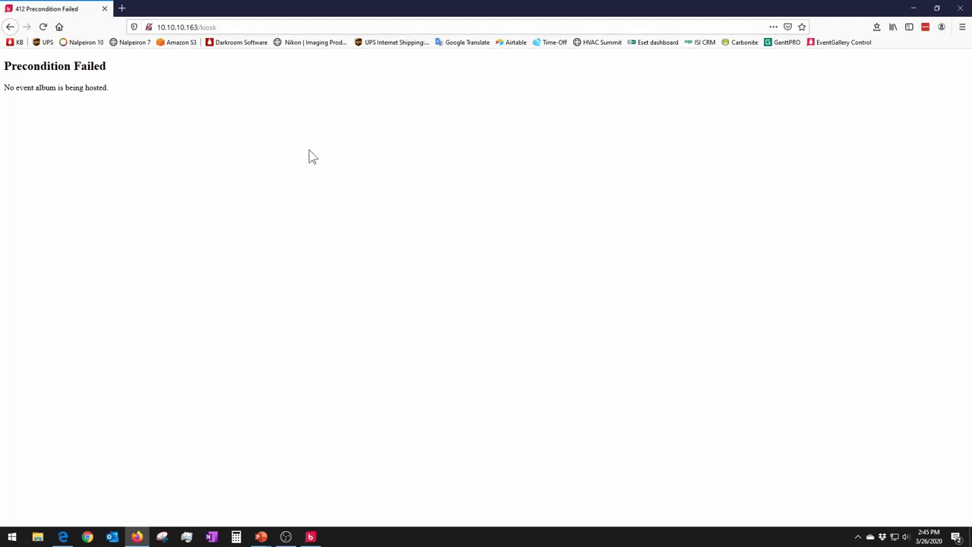
{"action": "left_click", "coordinate": [958, 8]}
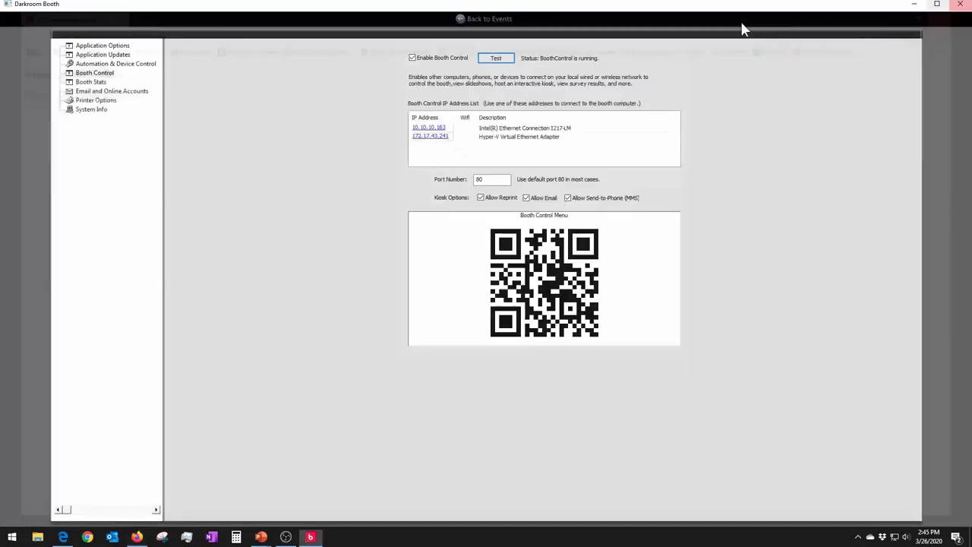
Set the Slideshow Demo event's slideshow to Custom, start its preview and end it.
{"action": "left_click", "coordinate": [472, 19]}
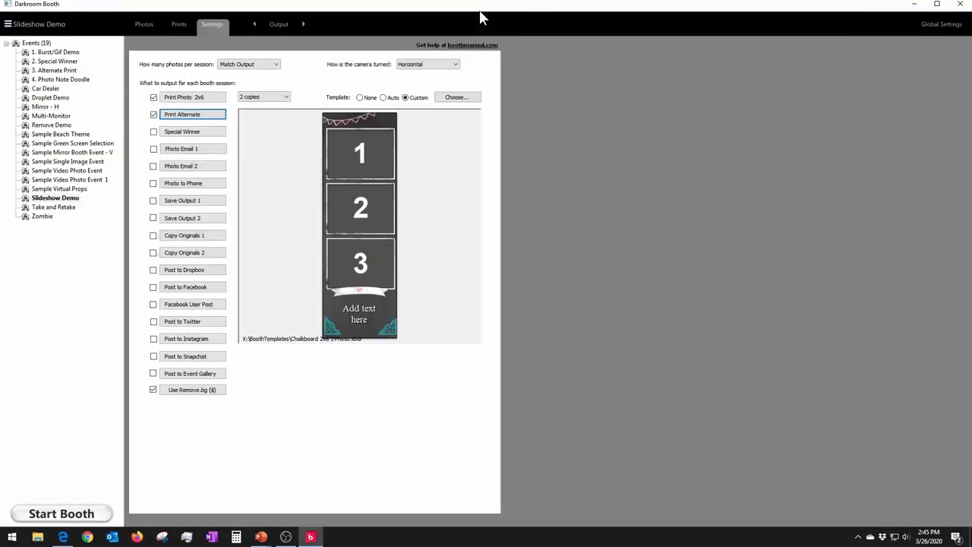
{"action": "left_click", "coordinate": [280, 24]}
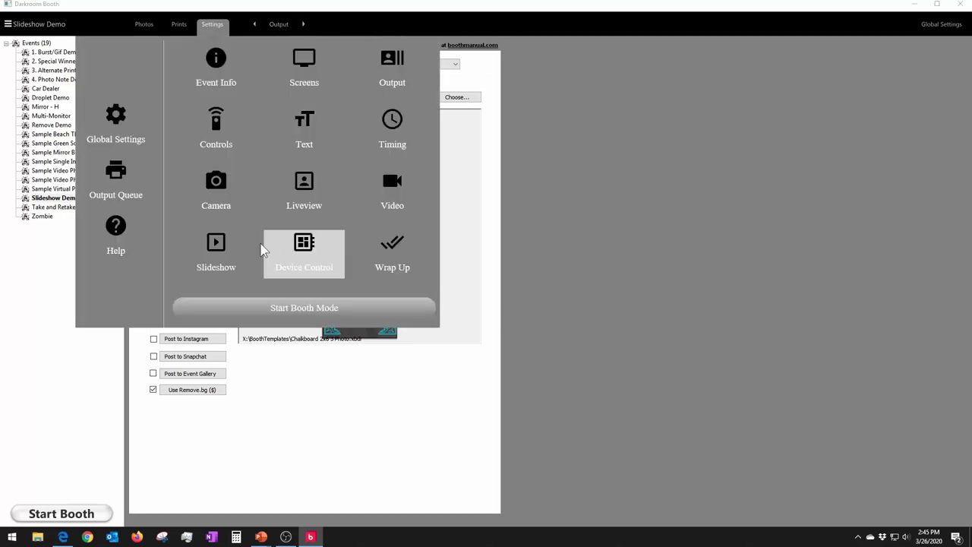
{"action": "left_click", "coordinate": [228, 243]}
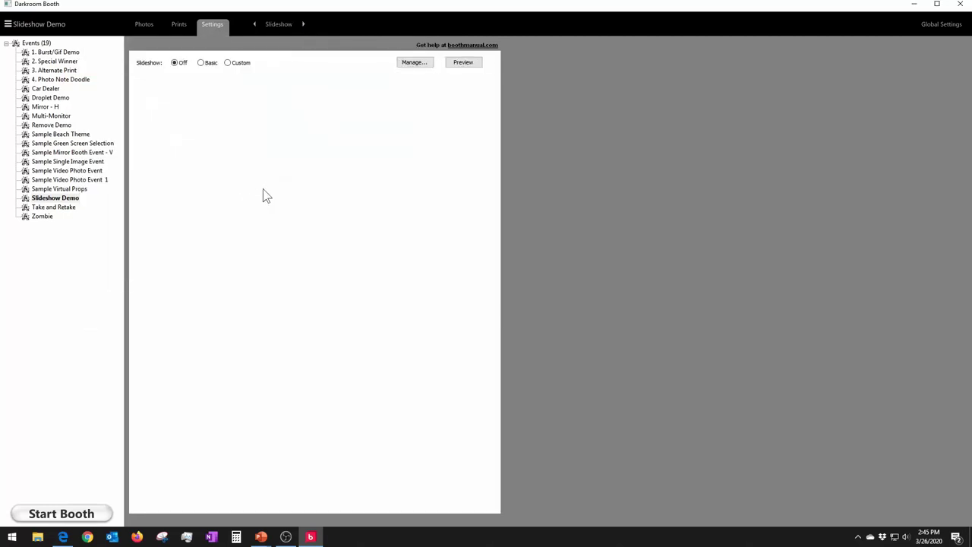
{"action": "left_click", "coordinate": [231, 65]}
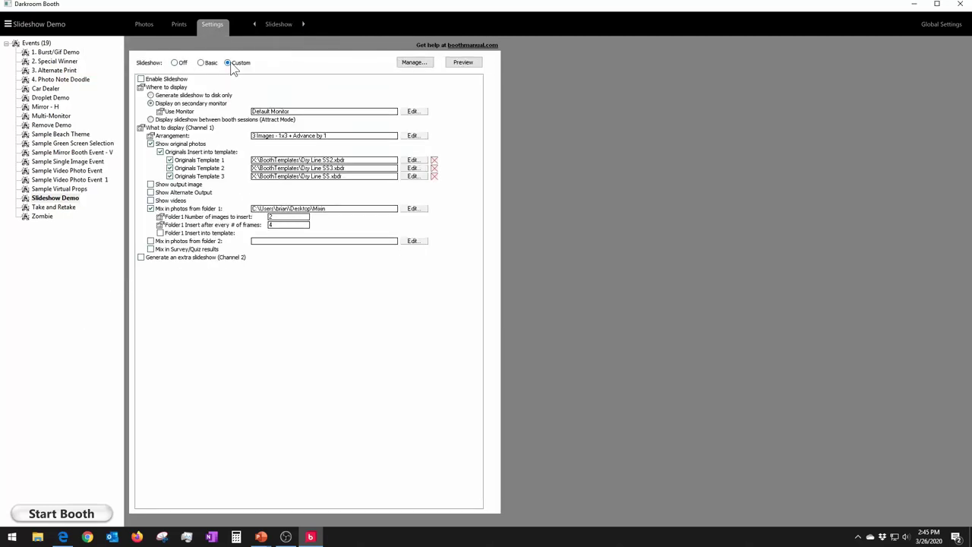
{"action": "left_click", "coordinate": [464, 64]}
{"action": "left_click", "coordinate": [418, 64]}
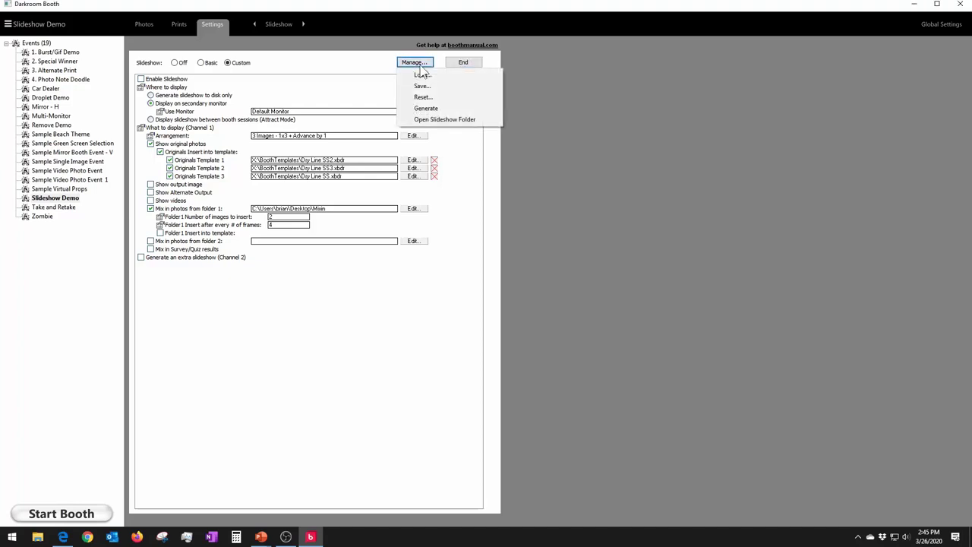
{"action": "left_click", "coordinate": [458, 64]}
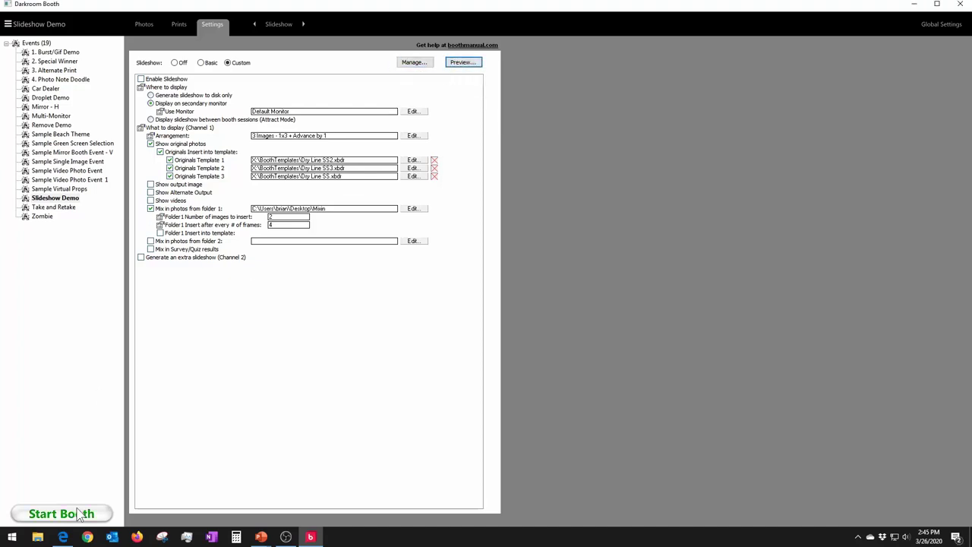
Test Booth Control from the global settings again and open the Kiosk link.
{"action": "left_click", "coordinate": [278, 26]}
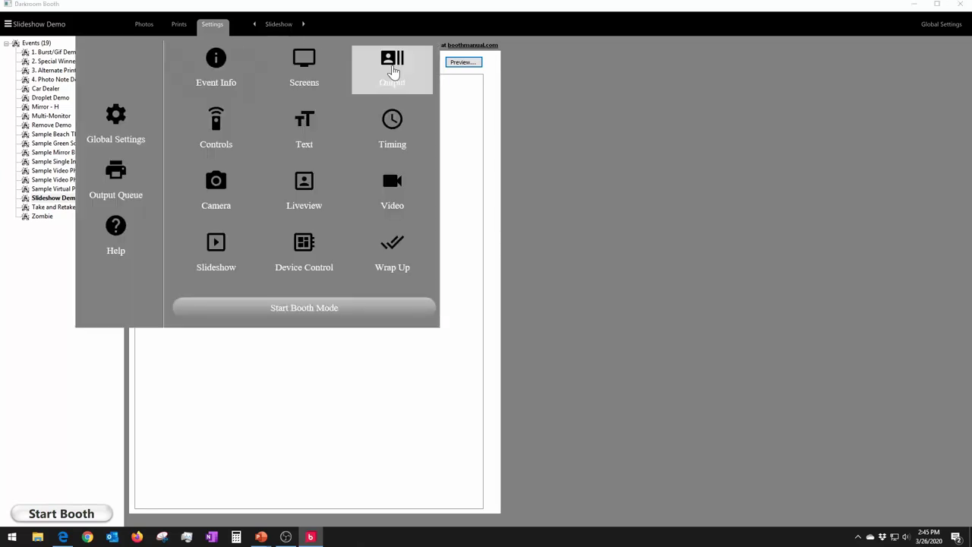
{"action": "left_click", "coordinate": [942, 25]}
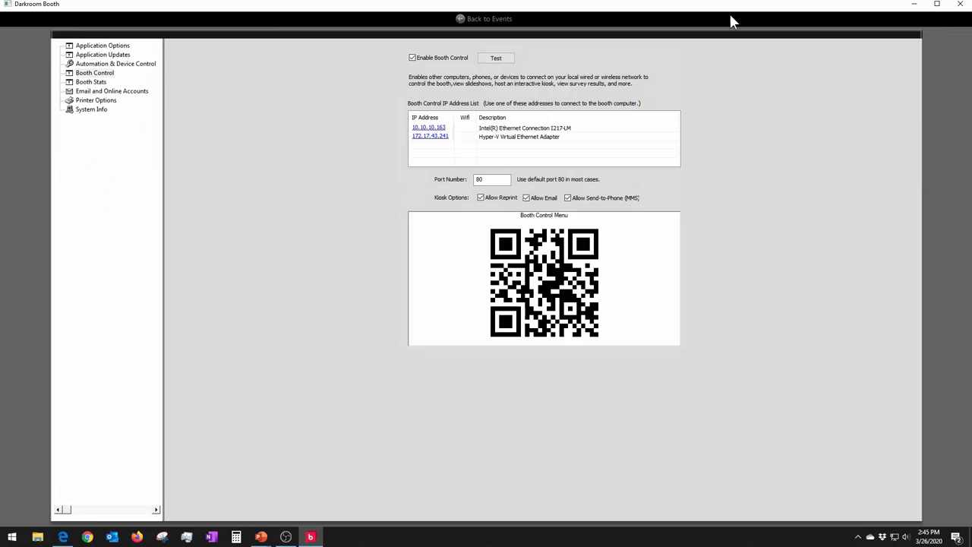
{"action": "left_click", "coordinate": [494, 58]}
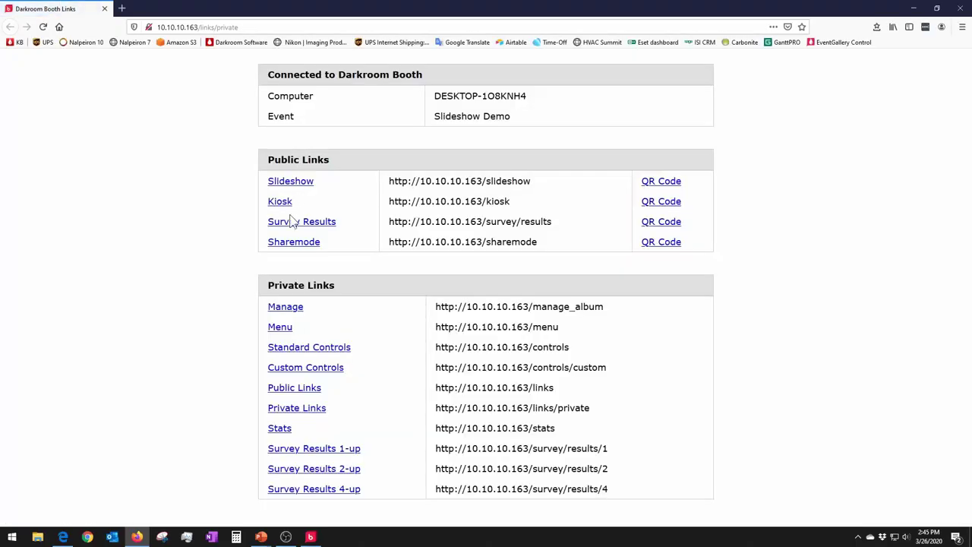
{"action": "left_click", "coordinate": [280, 203]}
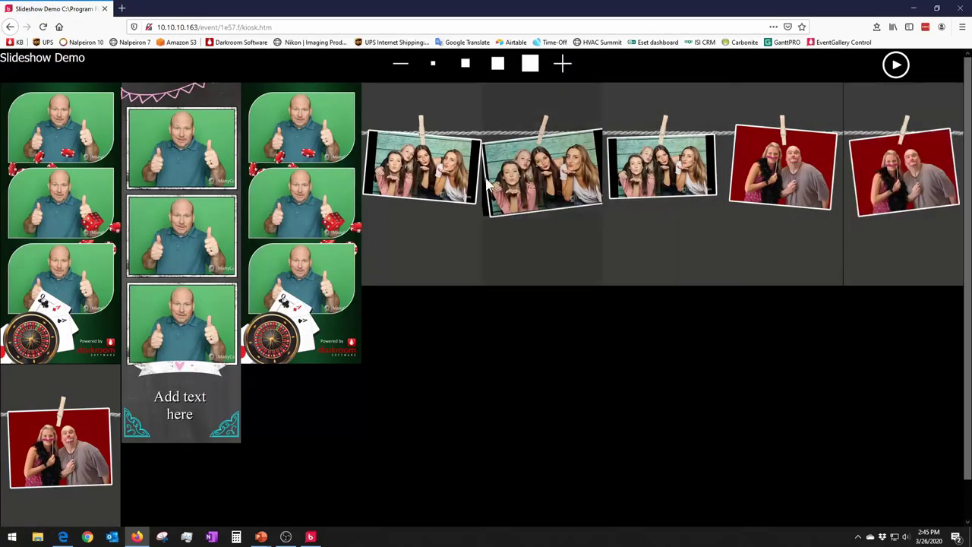
View the chalkboard photo strip full screen in the kiosk and browse to the previous strip and back.
{"action": "left_click", "coordinate": [199, 222]}
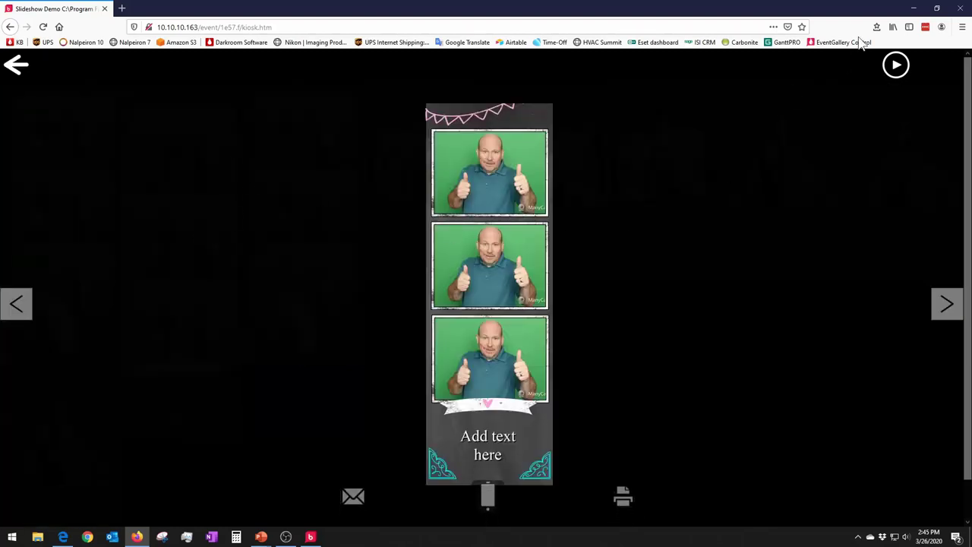
{"action": "key", "text": "F11"}
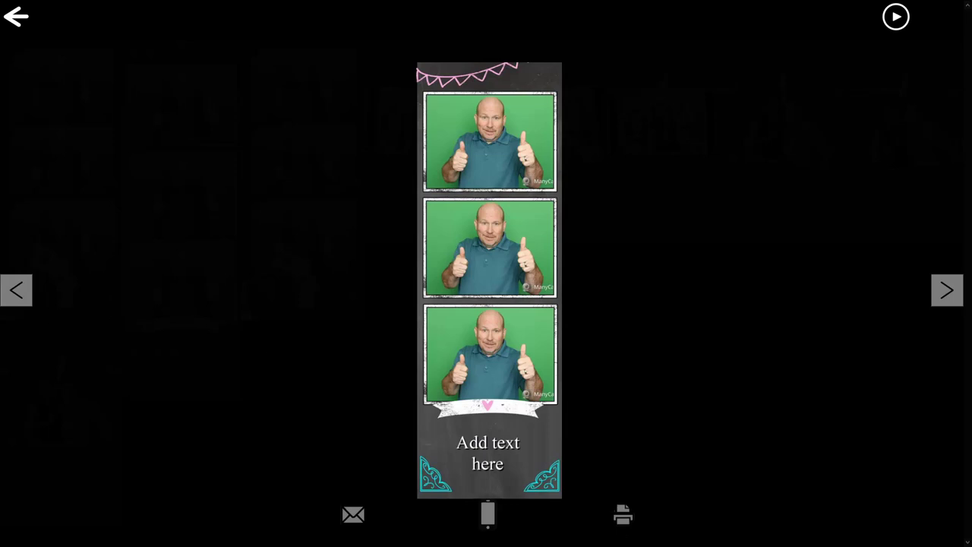
{"action": "left_click", "coordinate": [17, 291]}
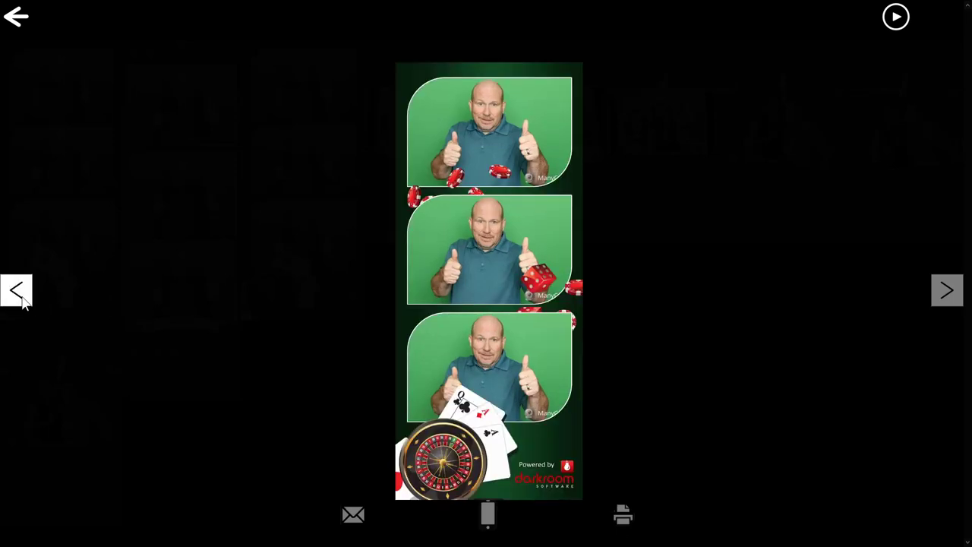
{"action": "left_click", "coordinate": [949, 298]}
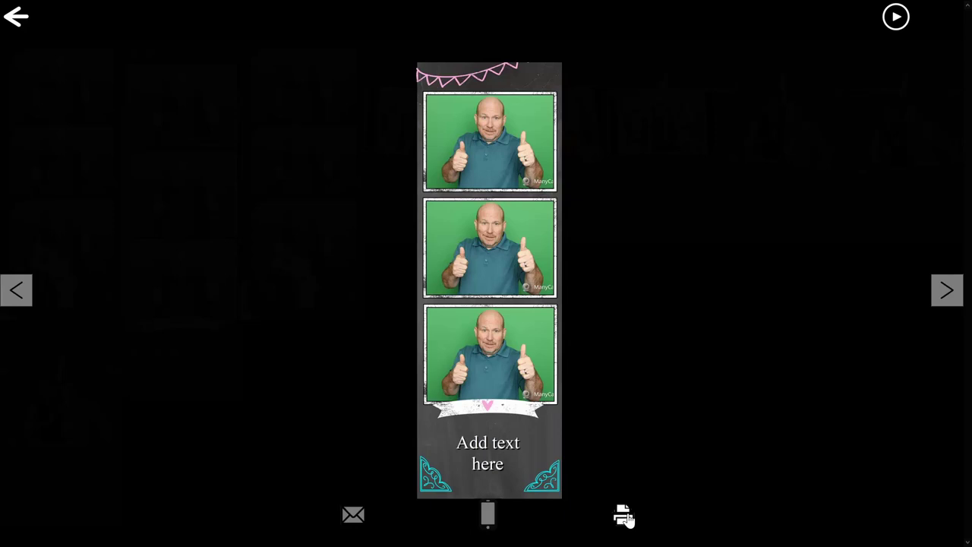
Open and cancel the kiosk's phone and email sharing prompts, and return to the gallery outside full screen.
{"action": "left_click", "coordinate": [488, 517]}
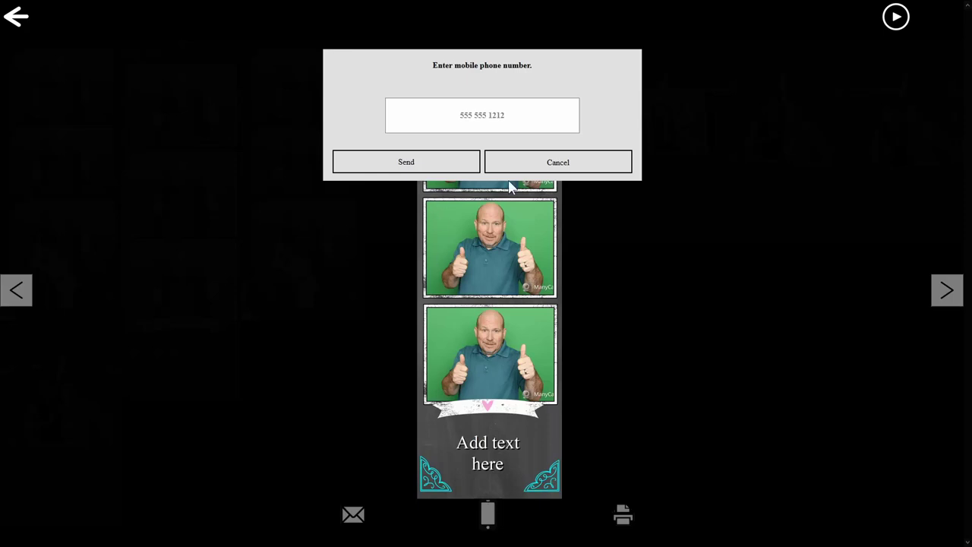
{"action": "left_click", "coordinate": [545, 163]}
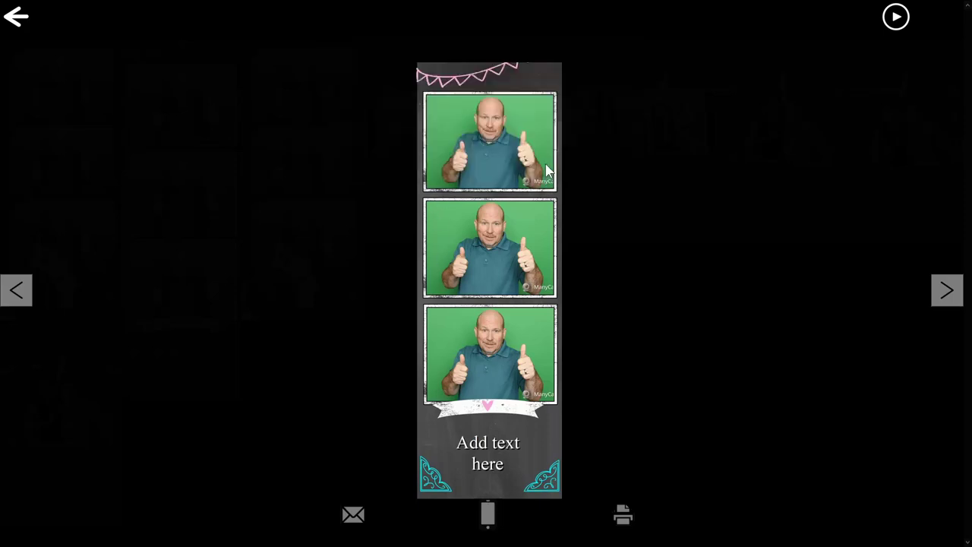
{"action": "left_click", "coordinate": [352, 516]}
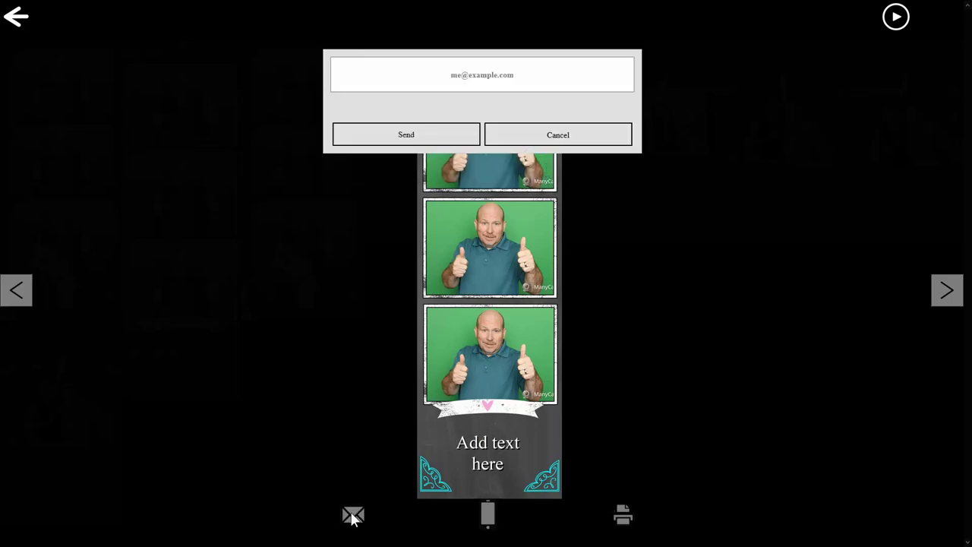
{"action": "left_click", "coordinate": [560, 137]}
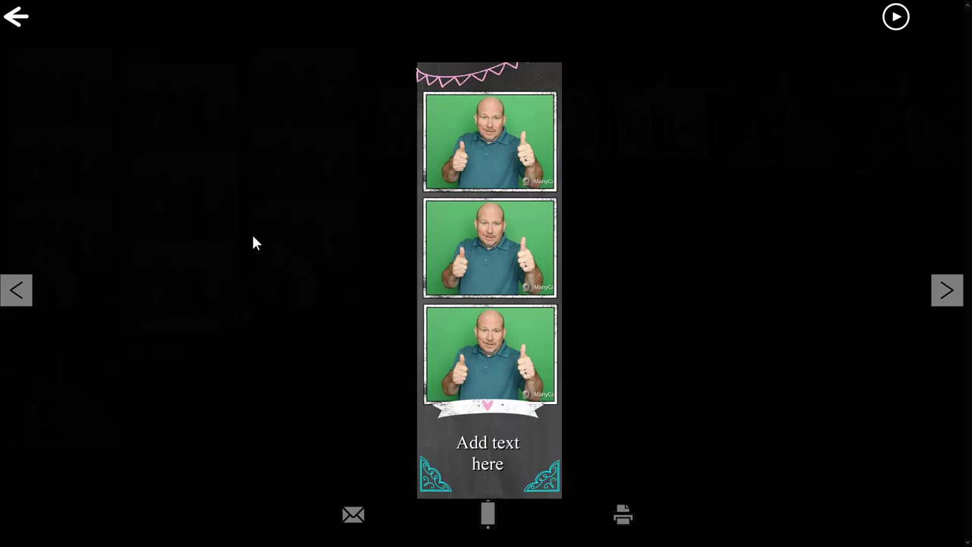
{"action": "left_click", "coordinate": [16, 16]}
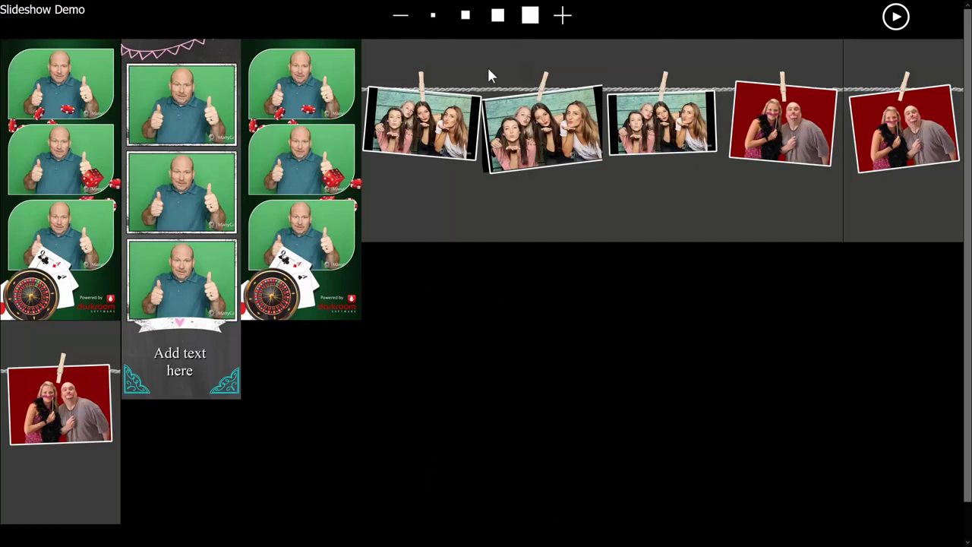
{"action": "key", "text": "F11"}
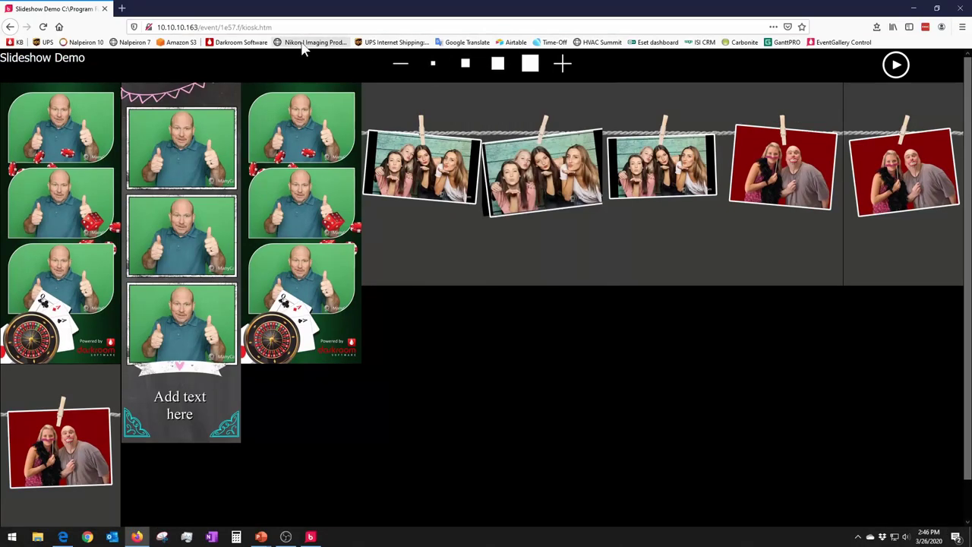
Open the private Manage link, view the chalkboard strip with its management options, and close the browser page.
{"action": "left_click", "coordinate": [10, 28]}
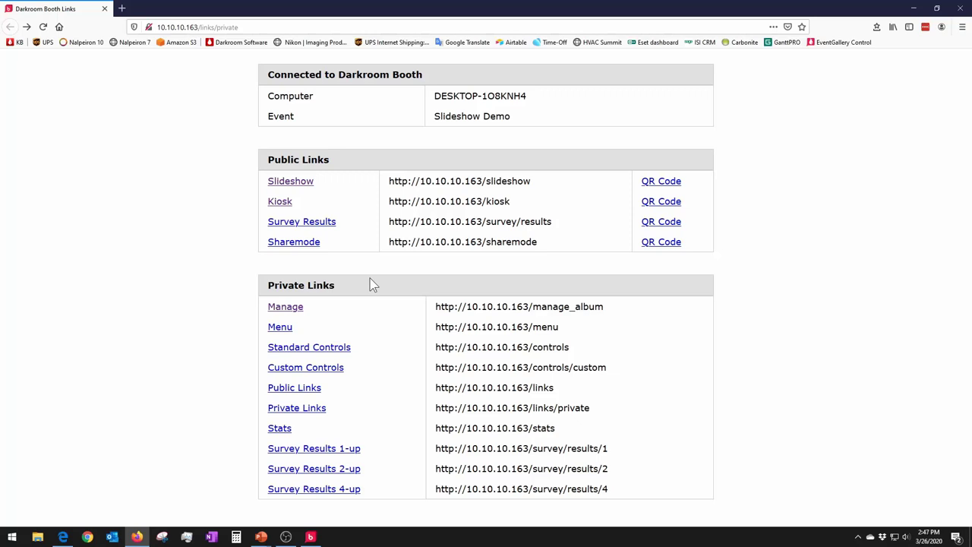
{"action": "left_click", "coordinate": [284, 308]}
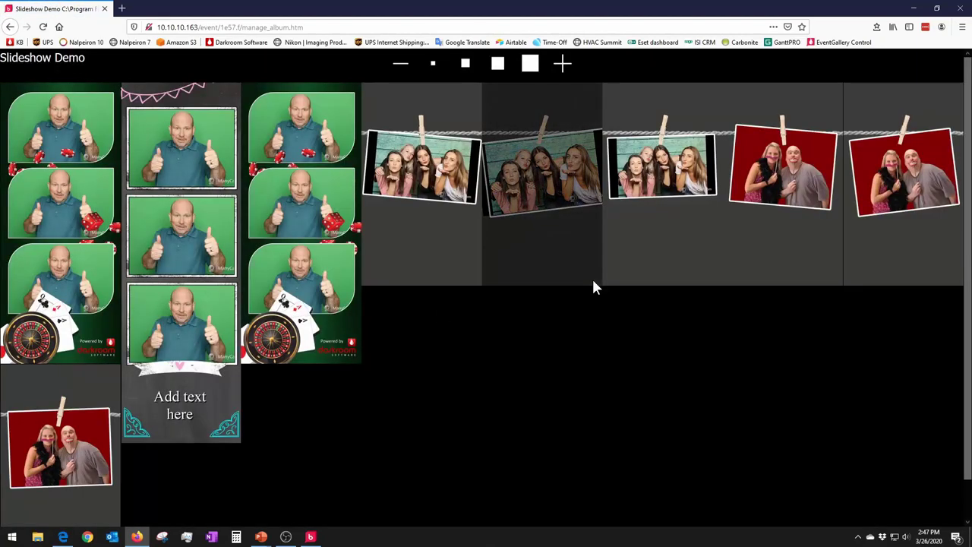
{"action": "left_click", "coordinate": [213, 251]}
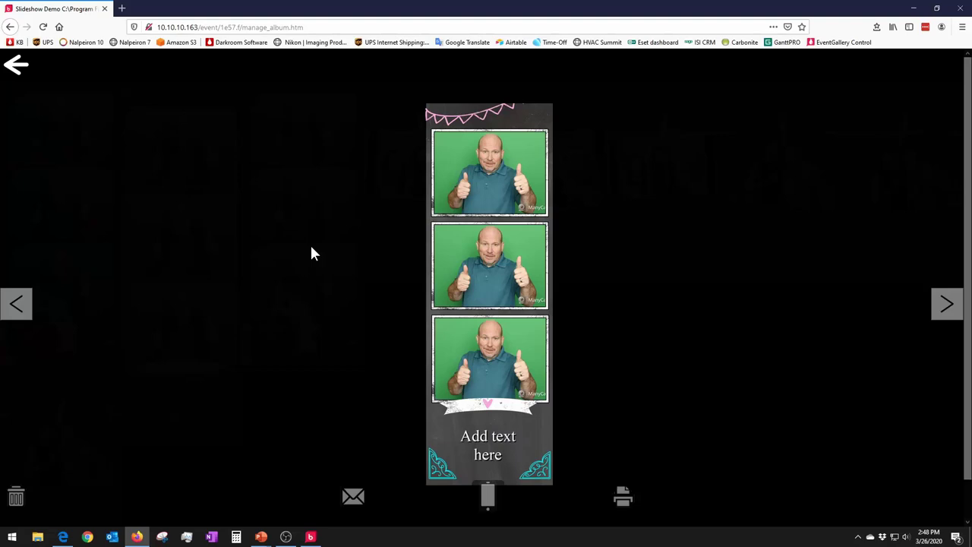
{"action": "left_click", "coordinate": [17, 68]}
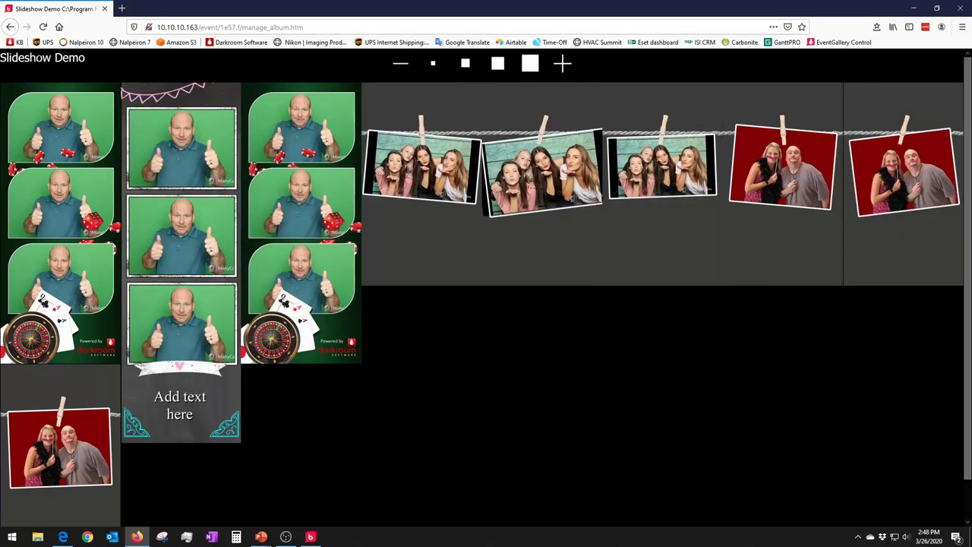
{"action": "left_click", "coordinate": [105, 8]}
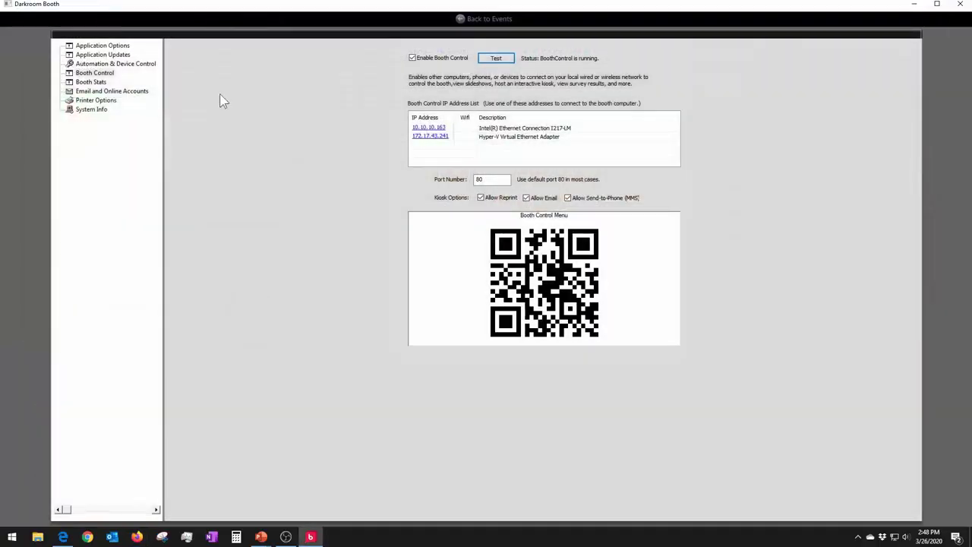
Return to the events, select 4. Photo Note Doodle and open its output settings.
{"action": "left_click", "coordinate": [471, 18]}
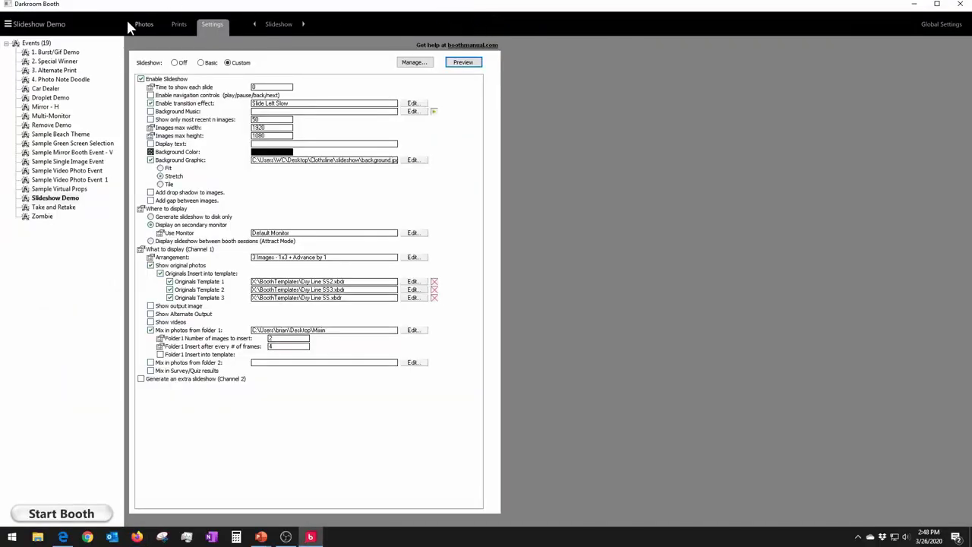
{"action": "left_click", "coordinate": [79, 79]}
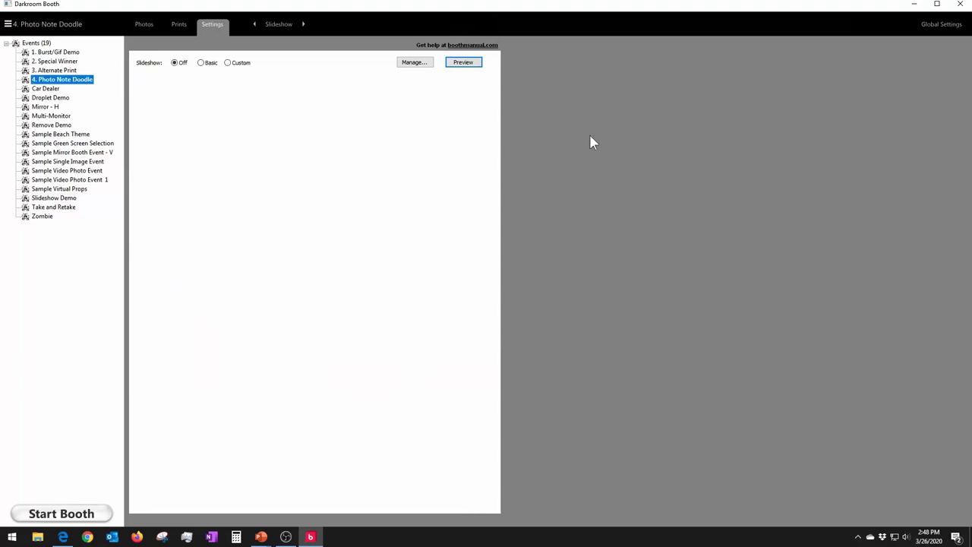
{"action": "left_click", "coordinate": [262, 23]}
{"action": "left_click", "coordinate": [389, 67]}
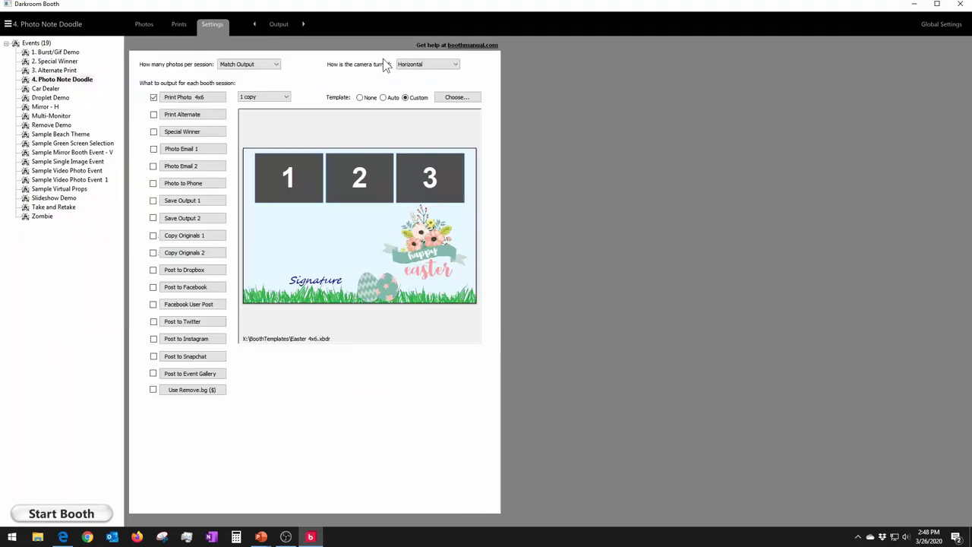
Turn off Preview Gif in the event's text settings.
{"action": "left_click", "coordinate": [279, 25]}
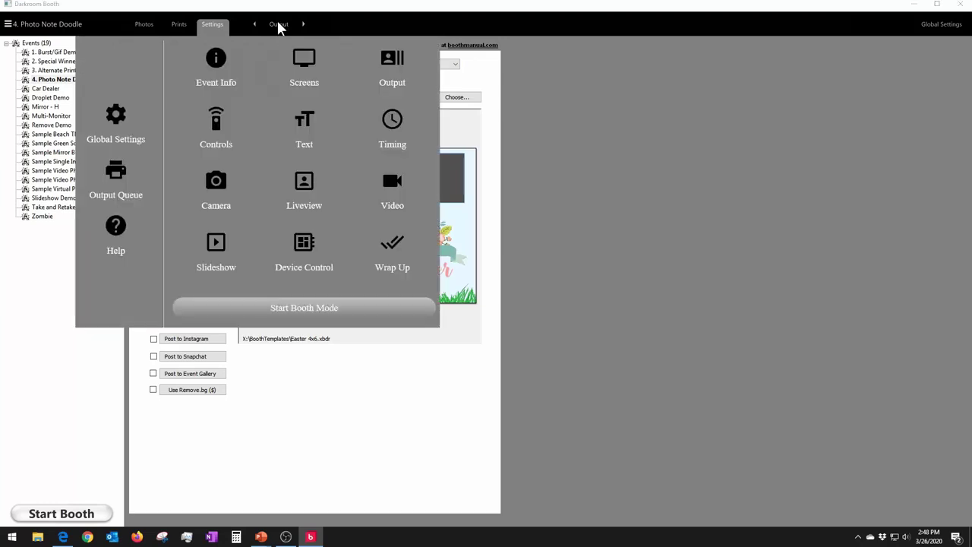
{"action": "left_click", "coordinate": [304, 125]}
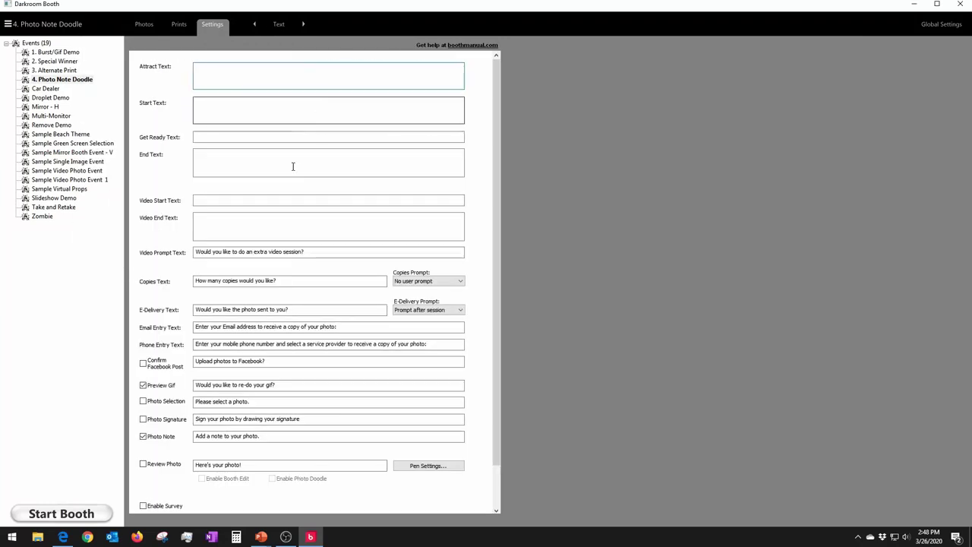
{"action": "left_click", "coordinate": [143, 386]}
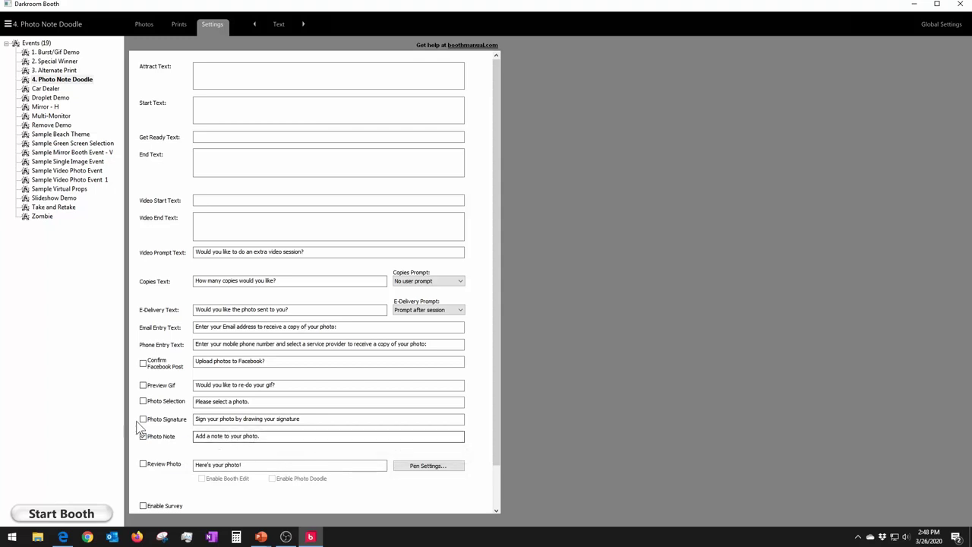
Turn Review Photo on and off again to see its options, and turn off Photo Note.
{"action": "left_click", "coordinate": [143, 465]}
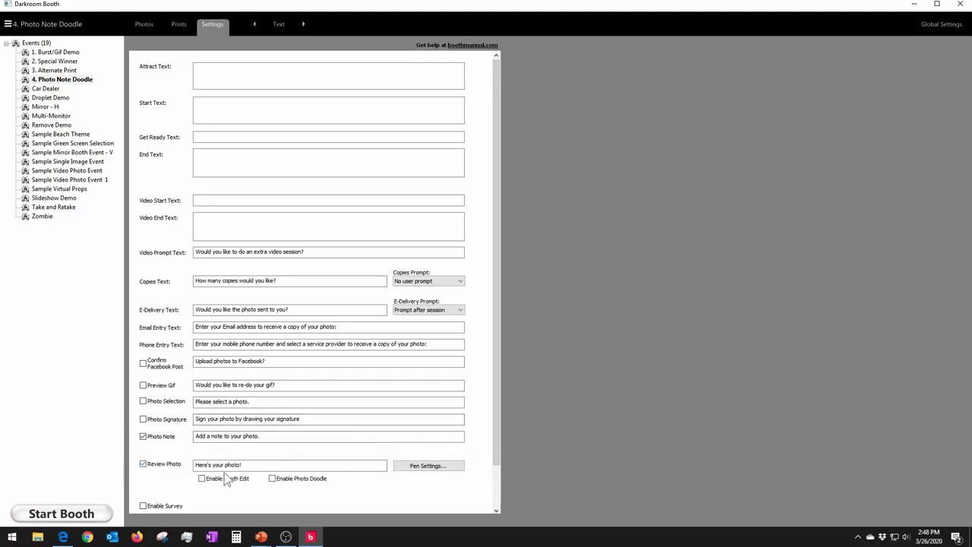
{"action": "left_click", "coordinate": [143, 465]}
{"action": "mouse_move", "coordinate": [300, 400]}
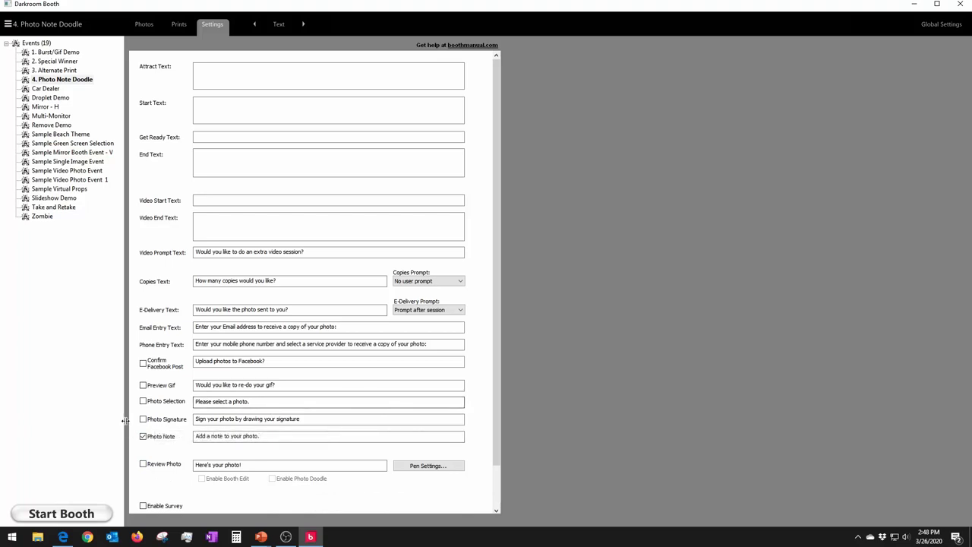
{"action": "mouse_move", "coordinate": [143, 423]}
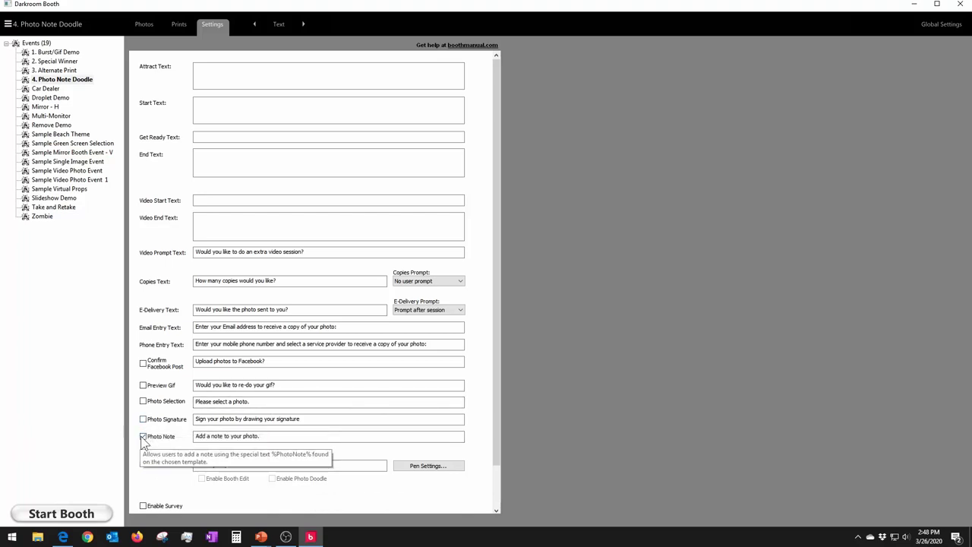
{"action": "mouse_move", "coordinate": [379, 171]}
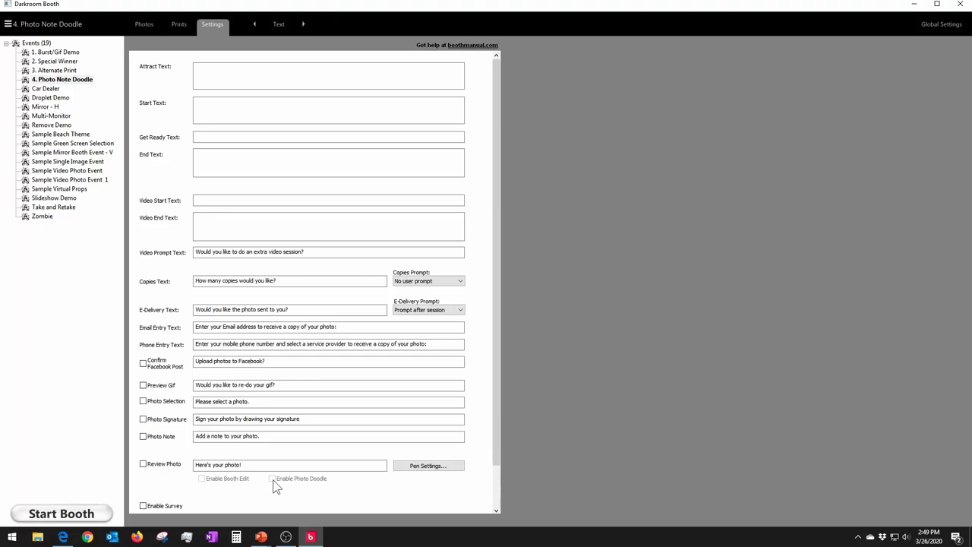
Open the Easter 4x6 template of the event's 4x6 print output for editing.
{"action": "left_click", "coordinate": [281, 28]}
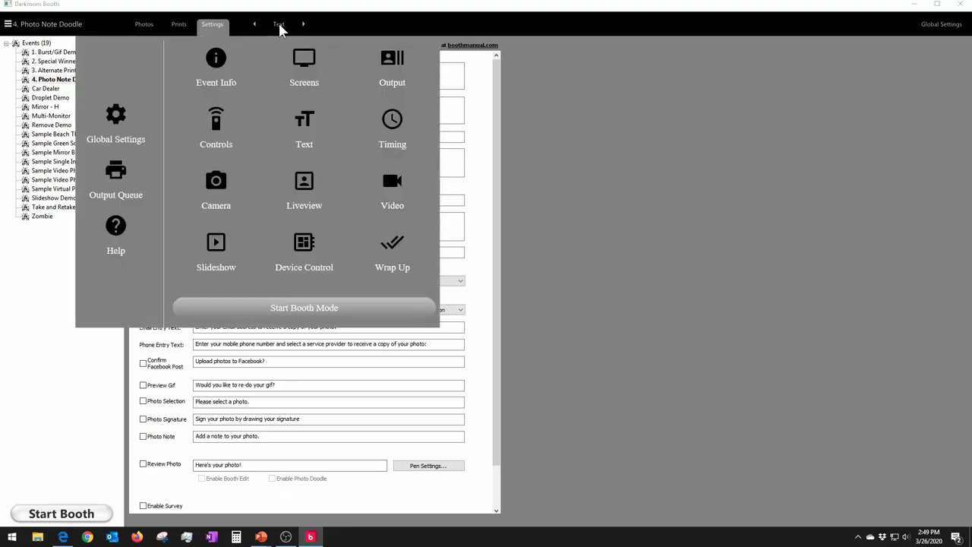
{"action": "left_click", "coordinate": [391, 68]}
{"action": "left_click", "coordinate": [453, 98]}
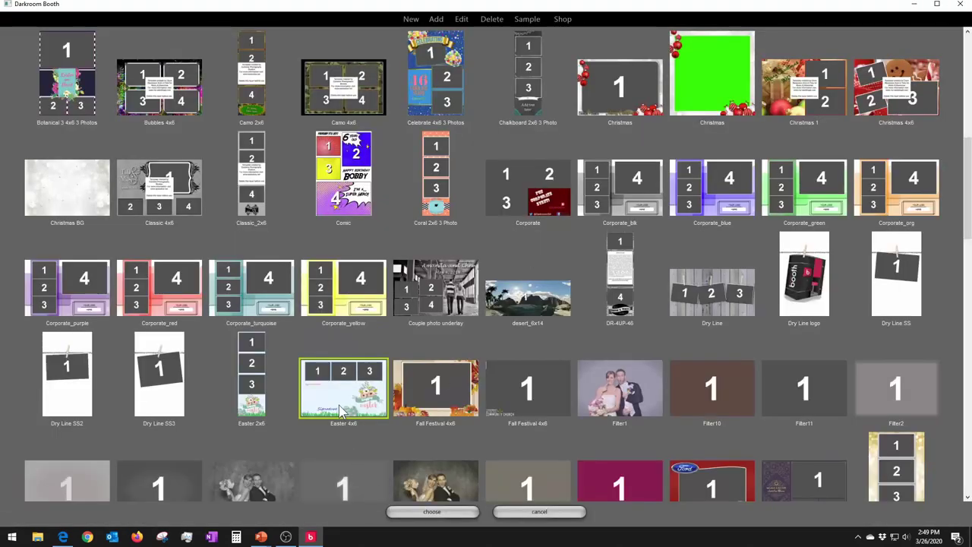
{"action": "double_click", "coordinate": [341, 408]}
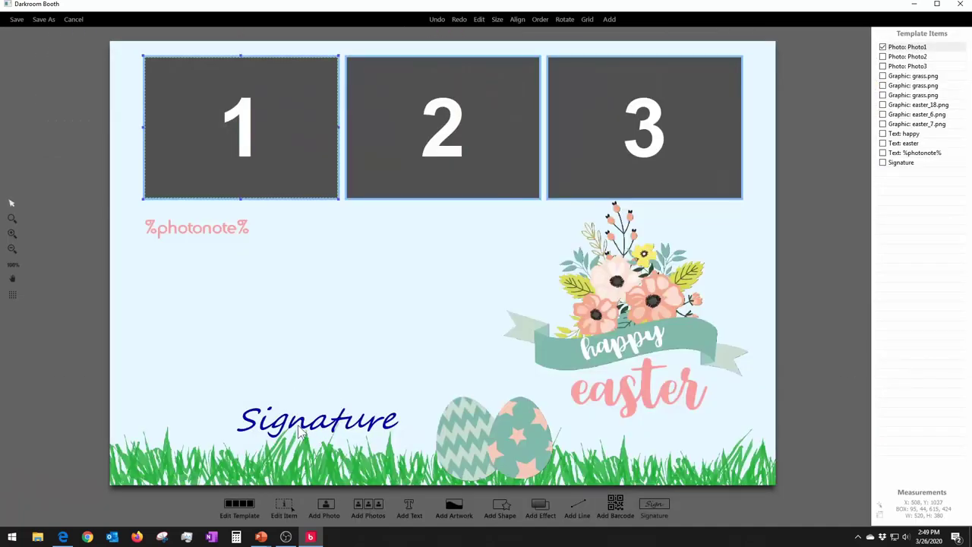
Examine the template's signature object and the list of item types that can be added to the template.
{"action": "left_click", "coordinate": [302, 431]}
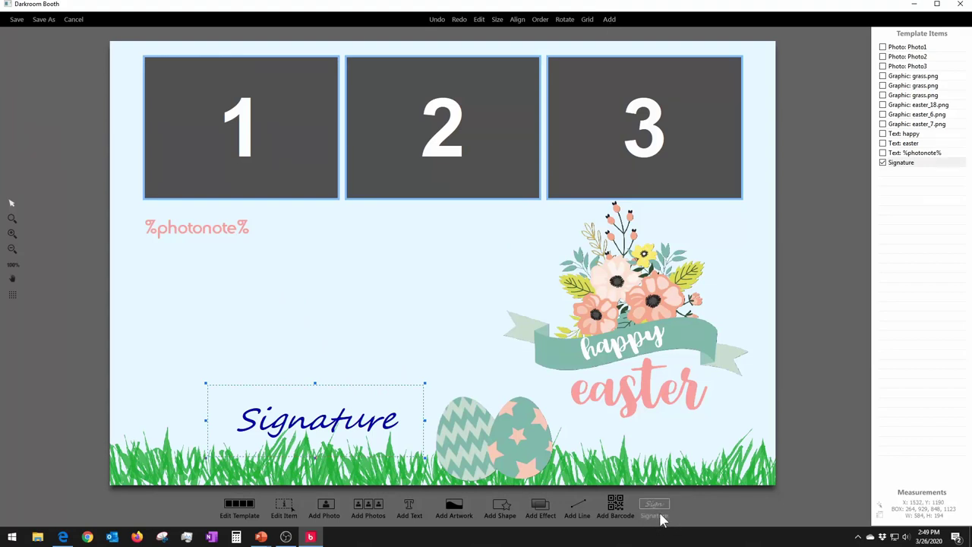
{"action": "left_click", "coordinate": [607, 20]}
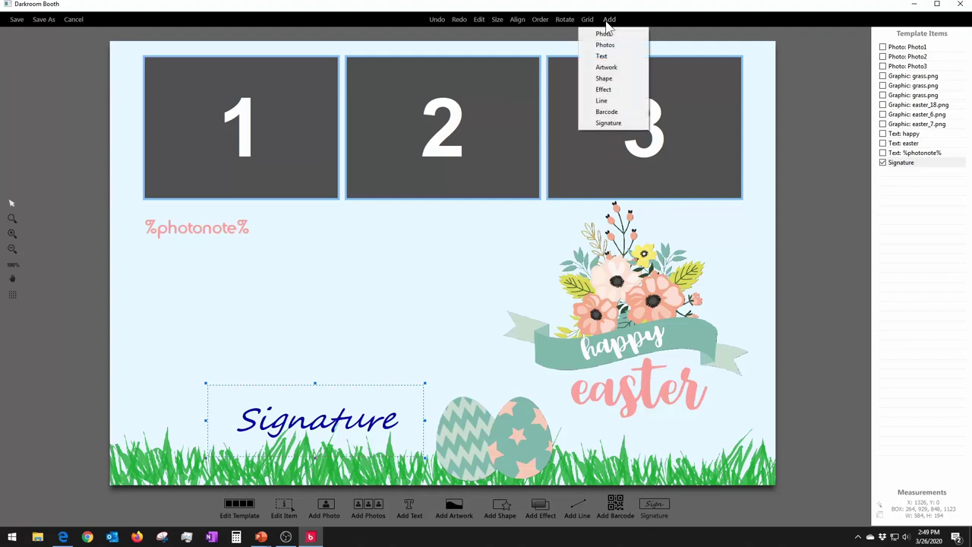
{"action": "left_click", "coordinate": [407, 250]}
{"action": "left_click", "coordinate": [346, 429]}
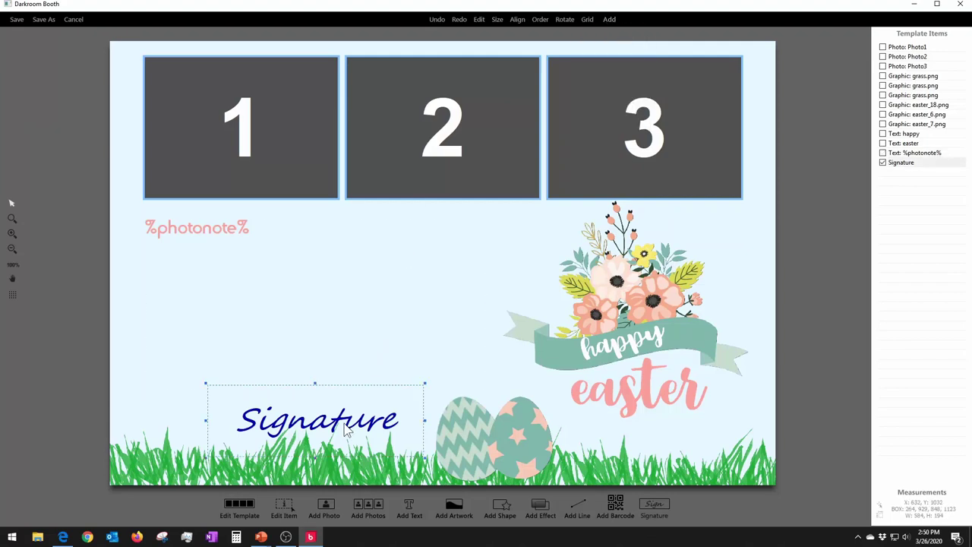
Set the signature's pen width to 8 pixels, then reposition it slightly toward the eggs with a box of about 560 by 183.
{"action": "double_click", "coordinate": [346, 429]}
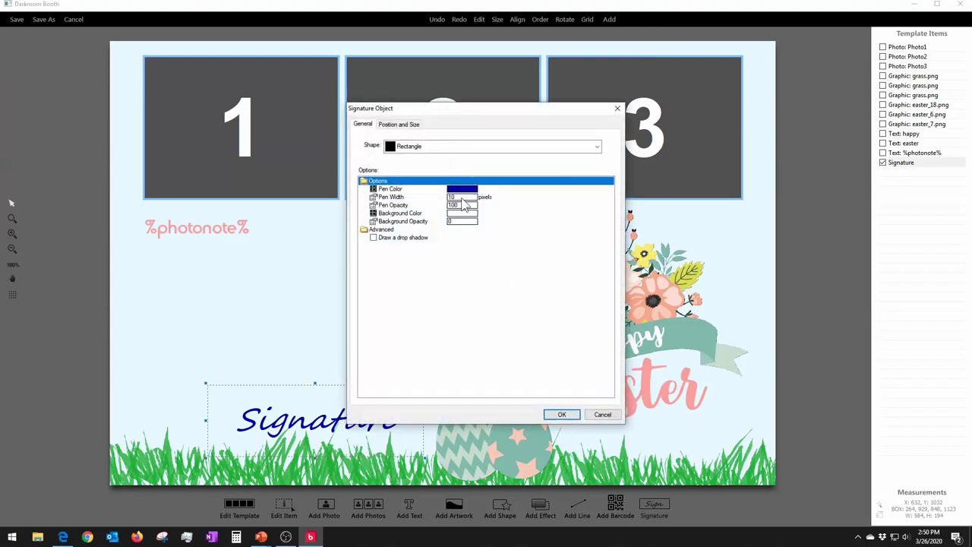
{"action": "left_click", "coordinate": [464, 197]}
{"action": "left_click", "coordinate": [482, 199]}
{"action": "left_click", "coordinate": [482, 199]}
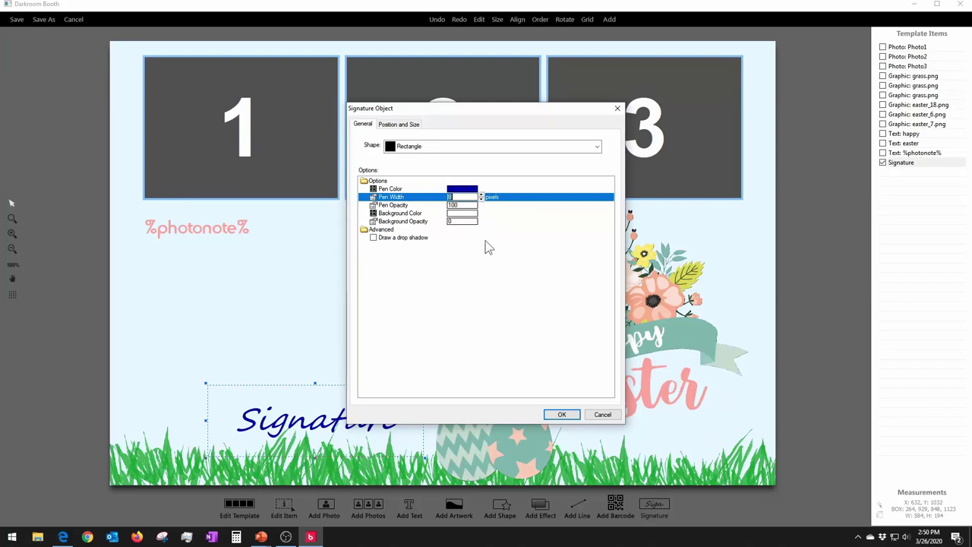
{"action": "left_click", "coordinate": [561, 414]}
{"action": "left_click_drag", "start_coordinate": [320, 425], "coordinate": [334, 429]}
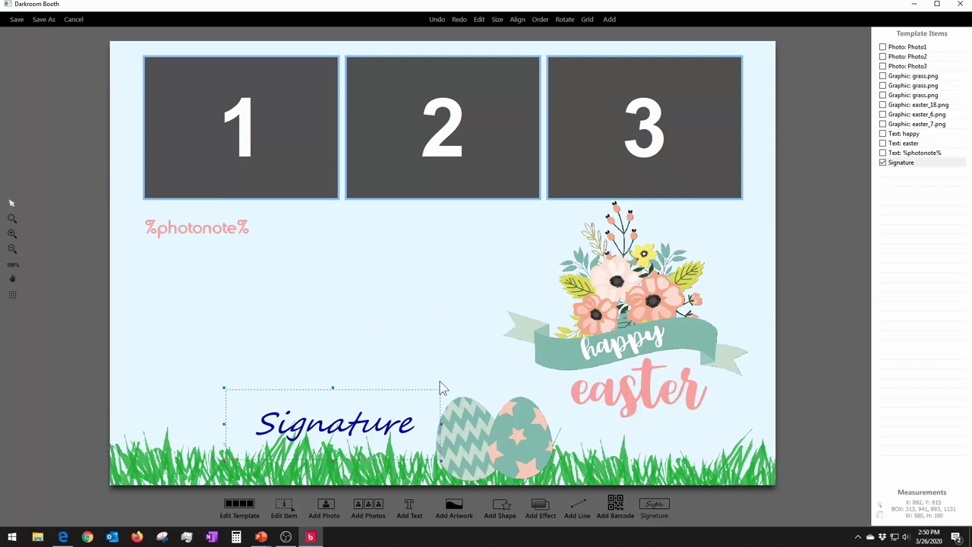
{"action": "mouse_move", "coordinate": [441, 388]}
{"action": "left_mouse_down"}
{"action": "mouse_move", "coordinate": [604, 279]}
{"action": "mouse_move", "coordinate": [608, 329]}
{"action": "mouse_move", "coordinate": [373, 354]}
{"action": "mouse_move", "coordinate": [455, 328]}
{"action": "mouse_move", "coordinate": [423, 339]}
{"action": "left_mouse_up"}
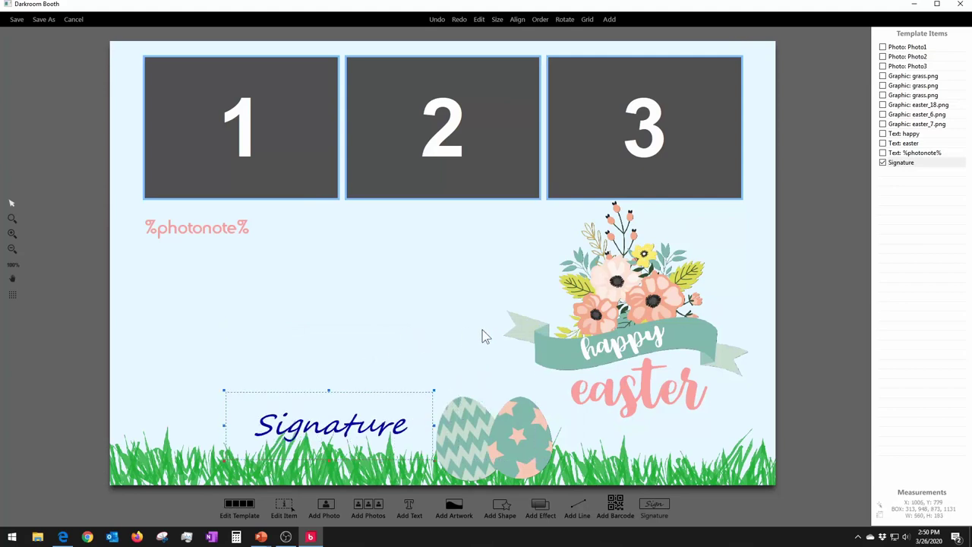
Review the text options of the %photonote% object and leave them without changes.
{"action": "left_click", "coordinate": [210, 239]}
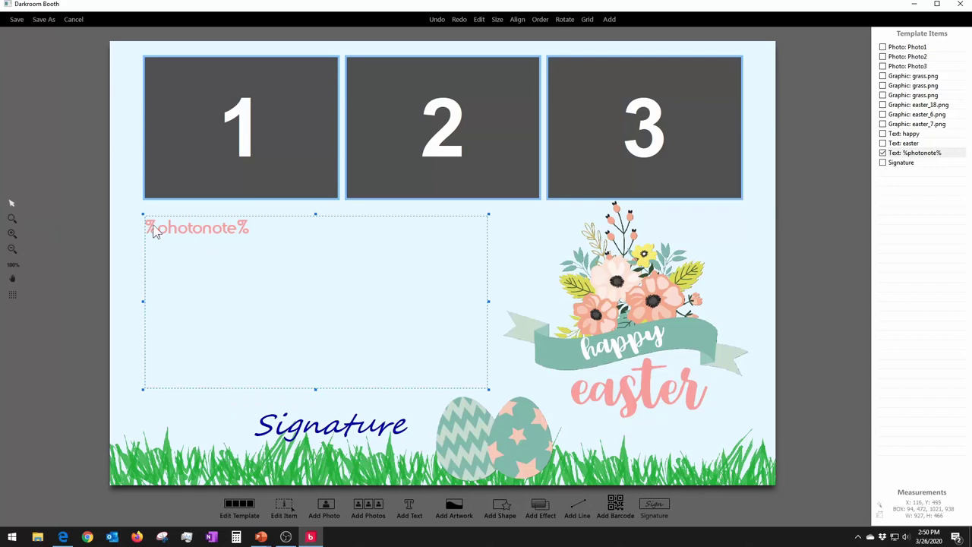
{"action": "double_click", "coordinate": [230, 235]}
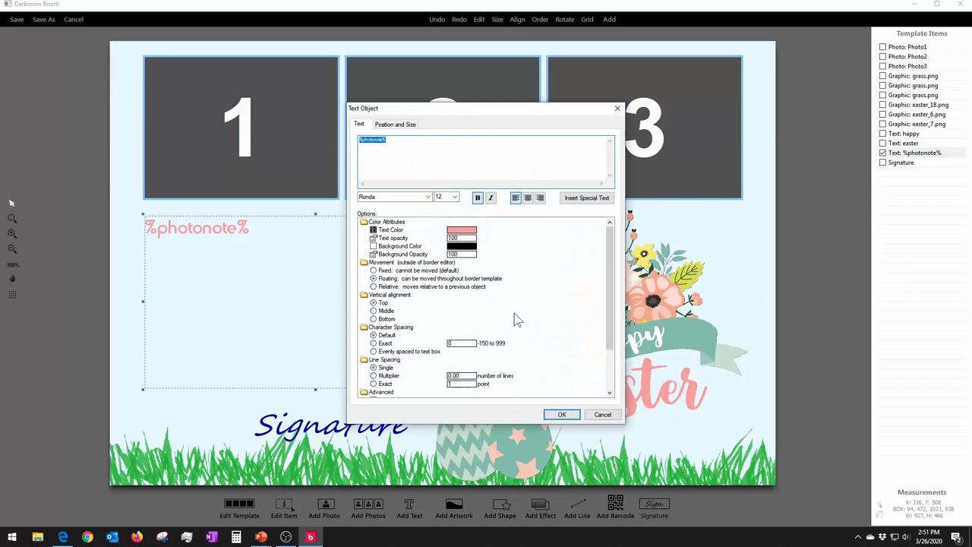
{"action": "scroll", "coordinate": [617, 298], "scroll_direction": "down", "scroll_amount": 3}
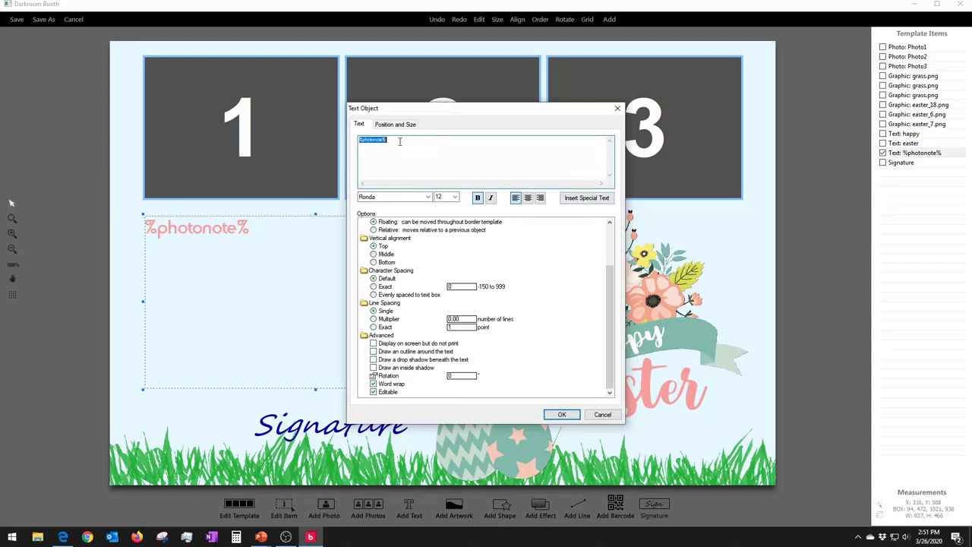
{"action": "left_click", "coordinate": [598, 414]}
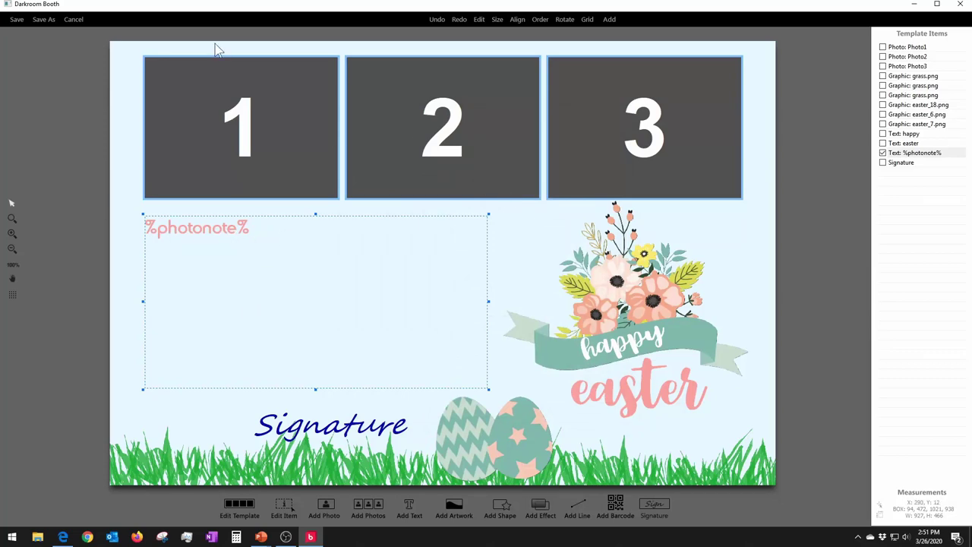
Save the edited Easter 4x6 template and choose it for the event's 4x6 print.
{"action": "left_click", "coordinate": [17, 20]}
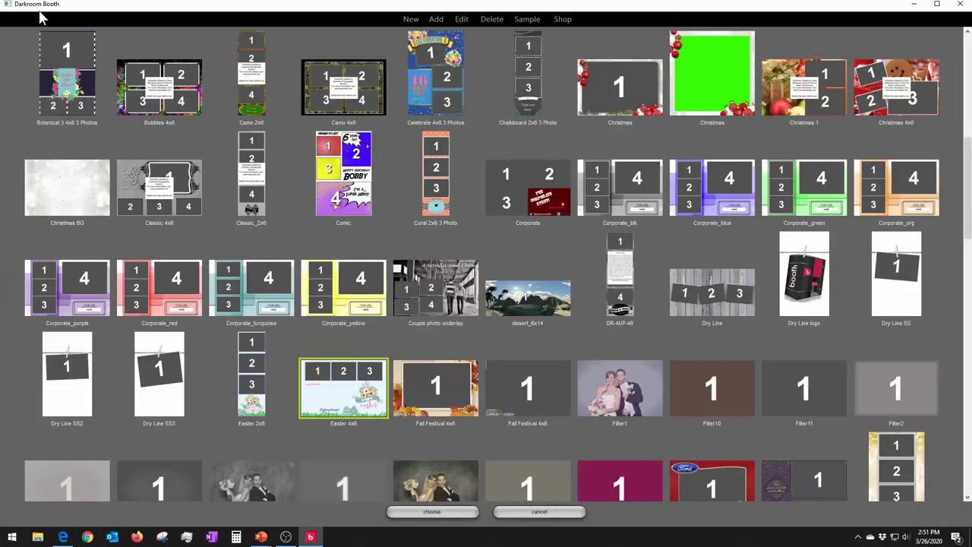
{"action": "left_click", "coordinate": [432, 511]}
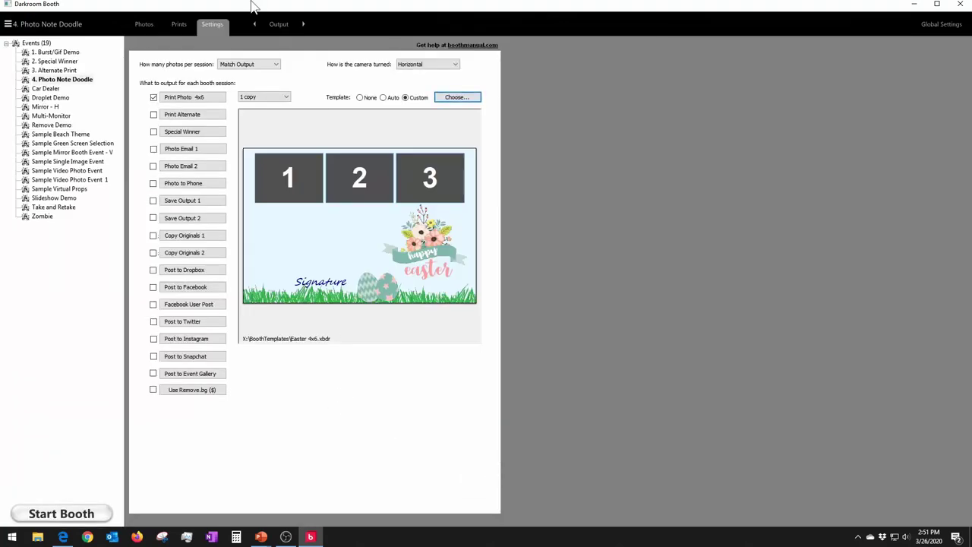
Enable Photo Note and Photo Signature in the event's text settings.
{"action": "left_click", "coordinate": [279, 26]}
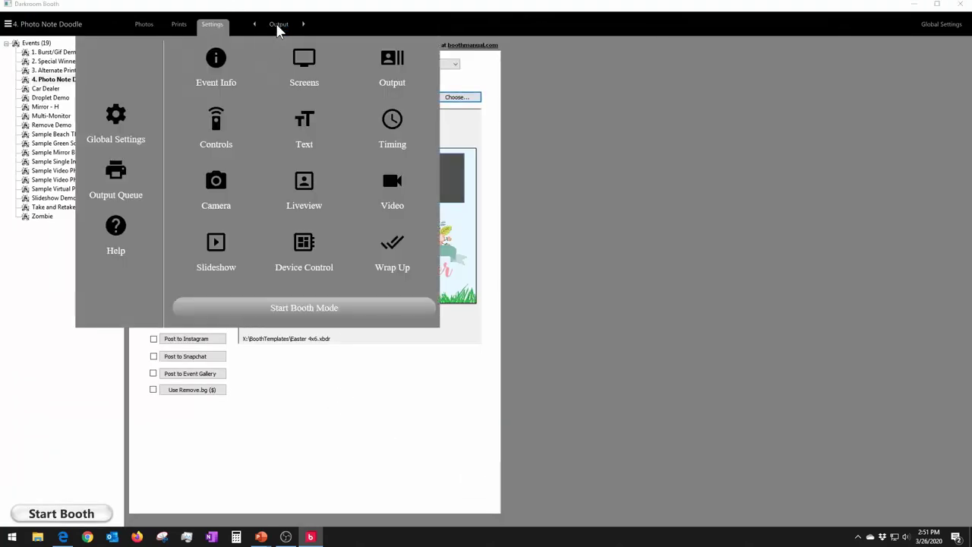
{"action": "left_click", "coordinate": [300, 124]}
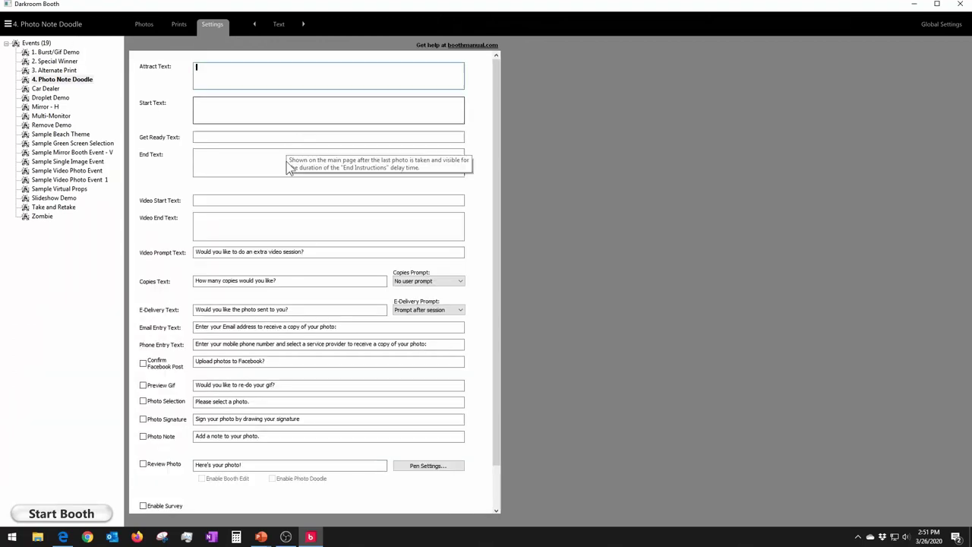
{"action": "left_click", "coordinate": [143, 438]}
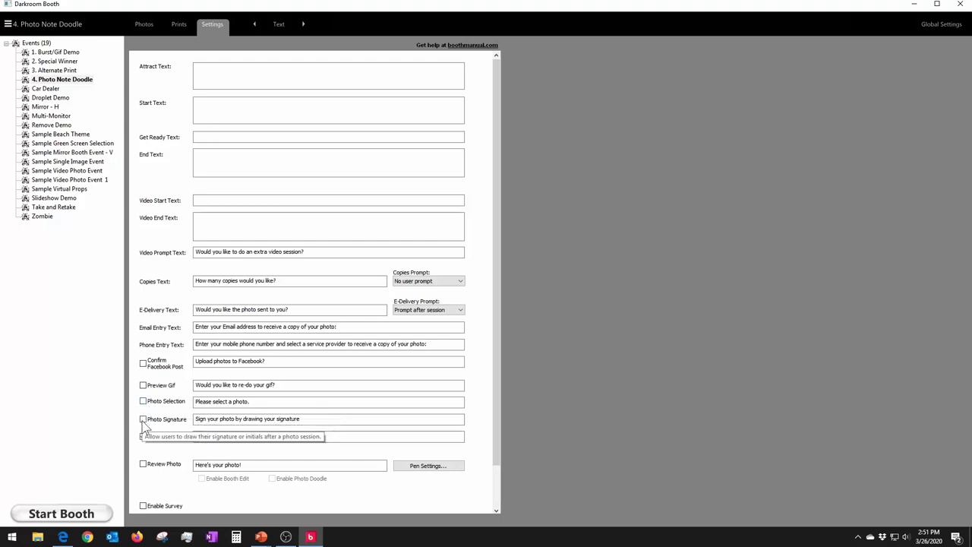
{"action": "left_click", "coordinate": [142, 420]}
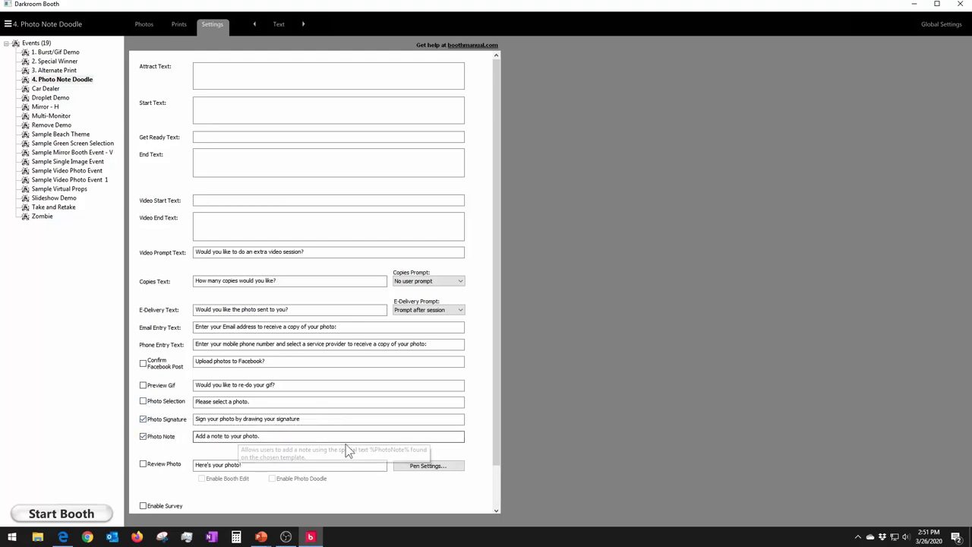
Start booth mode, continue without a printer, and begin a photo session from the welcome screen.
{"action": "left_click", "coordinate": [64, 515]}
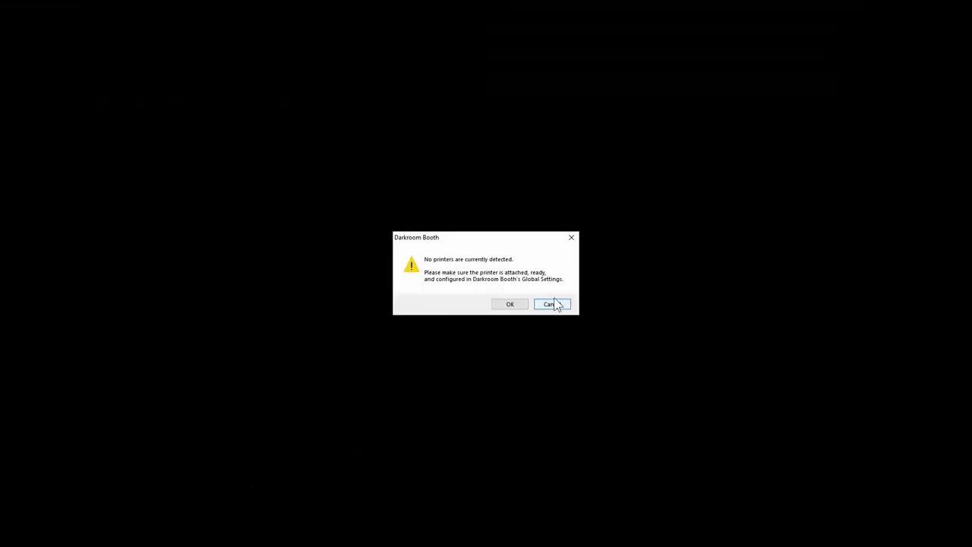
{"action": "left_click", "coordinate": [514, 304]}
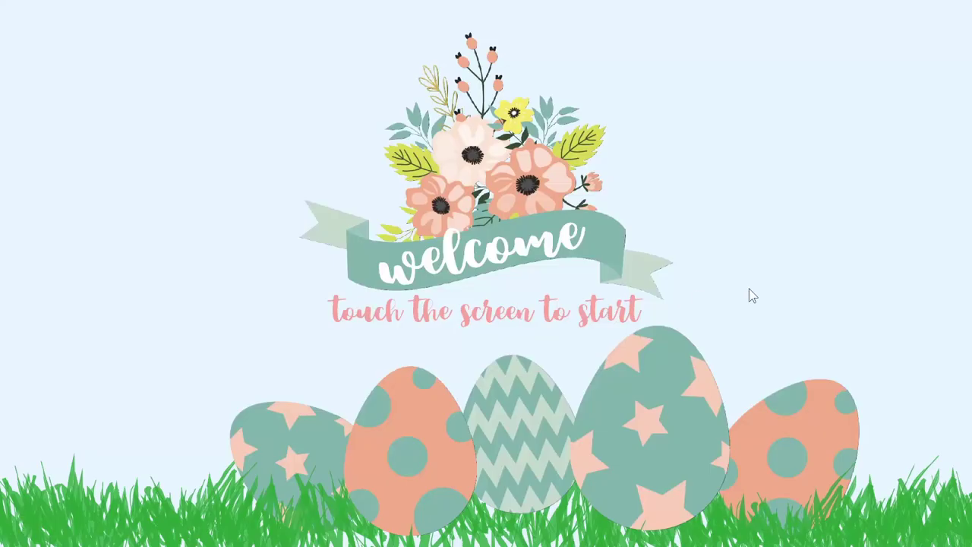
{"action": "left_click", "coordinate": [863, 119]}
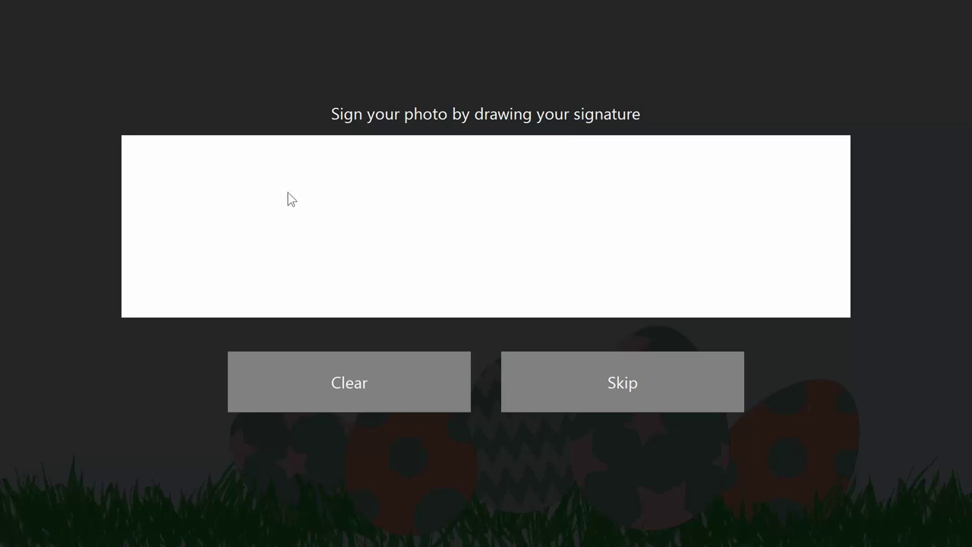
{"action": "mouse_move", "coordinate": [185, 221]}
{"action": "left_mouse_down"}
{"action": "mouse_move", "coordinate": [275, 159]}
{"action": "mouse_move", "coordinate": [283, 202]}
{"action": "mouse_move", "coordinate": [304, 225]}
{"action": "left_mouse_up"}
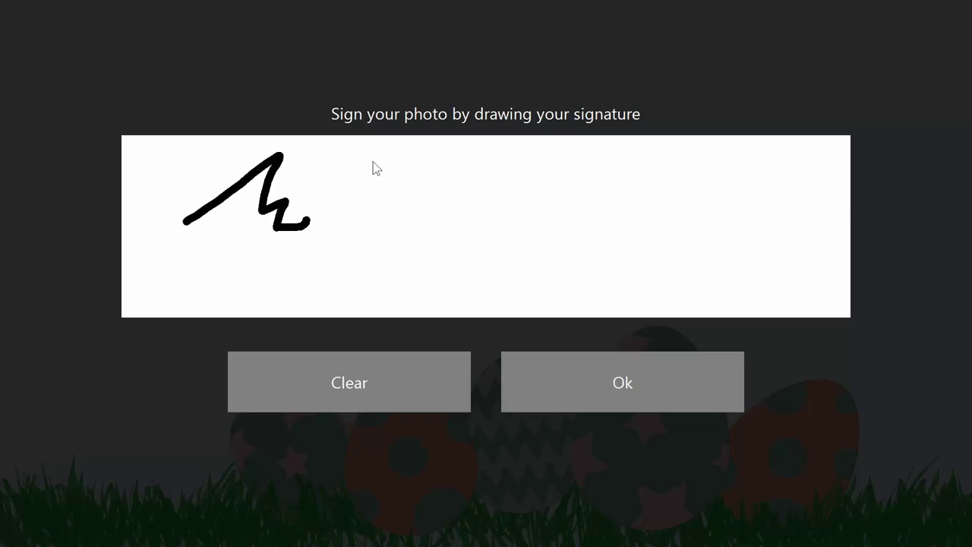
{"action": "mouse_move", "coordinate": [373, 160]}
{"action": "left_mouse_down"}
{"action": "mouse_move", "coordinate": [334, 272]}
{"action": "mouse_move", "coordinate": [588, 259]}
{"action": "left_mouse_up"}
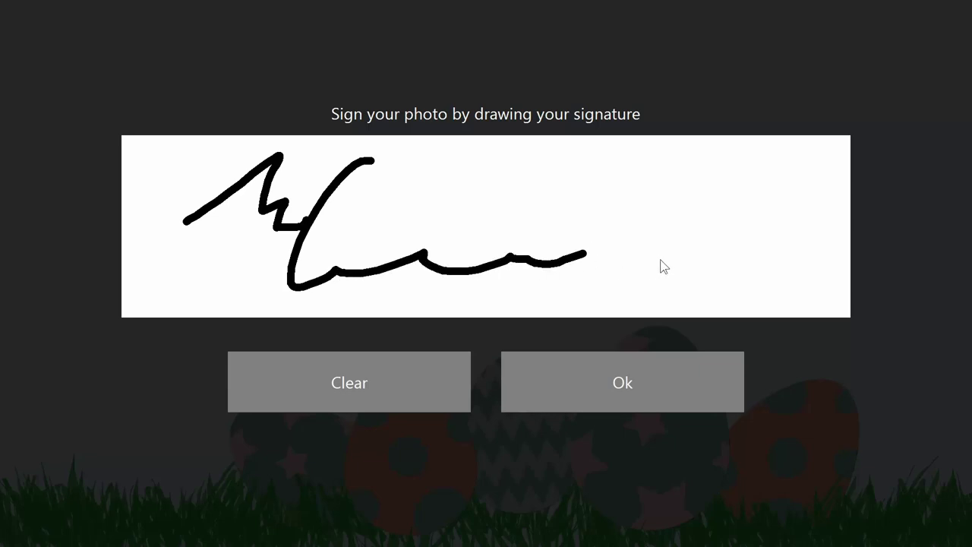
{"action": "left_click", "coordinate": [363, 378]}
Draw a full-width handwritten signature in the signing area and accept it.
{"action": "mouse_move", "coordinate": [186, 211]}
{"action": "left_mouse_down"}
{"action": "mouse_move", "coordinate": [297, 298]}
{"action": "mouse_move", "coordinate": [344, 261]}
{"action": "mouse_move", "coordinate": [383, 272]}
{"action": "mouse_move", "coordinate": [401, 247]}
{"action": "mouse_move", "coordinate": [453, 227]}
{"action": "mouse_move", "coordinate": [527, 241]}
{"action": "mouse_move", "coordinate": [537, 302]}
{"action": "left_mouse_up"}
{"action": "mouse_move", "coordinate": [640, 154]}
{"action": "left_mouse_down"}
{"action": "mouse_move", "coordinate": [630, 265]}
{"action": "mouse_move", "coordinate": [768, 256]}
{"action": "mouse_move", "coordinate": [822, 242]}
{"action": "left_mouse_up"}
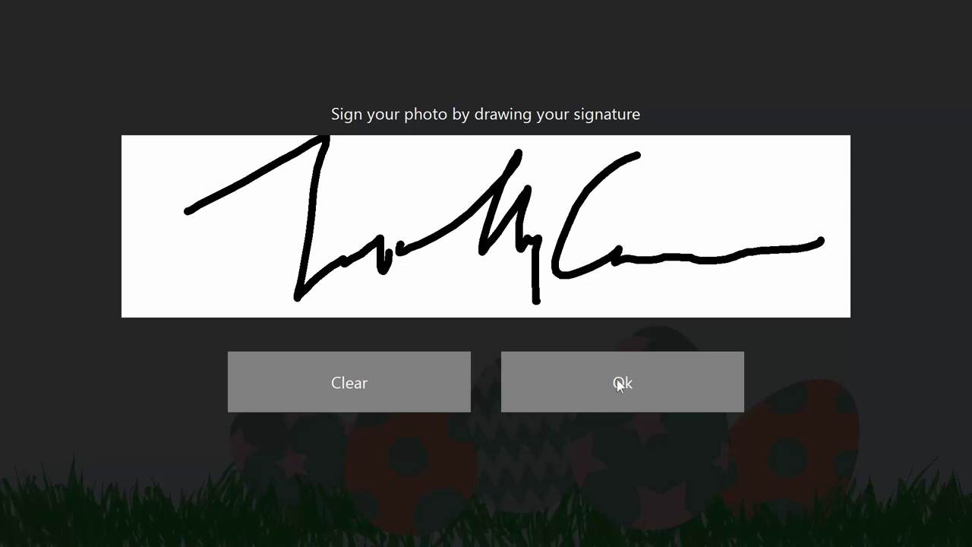
{"action": "left_click", "coordinate": [619, 385]}
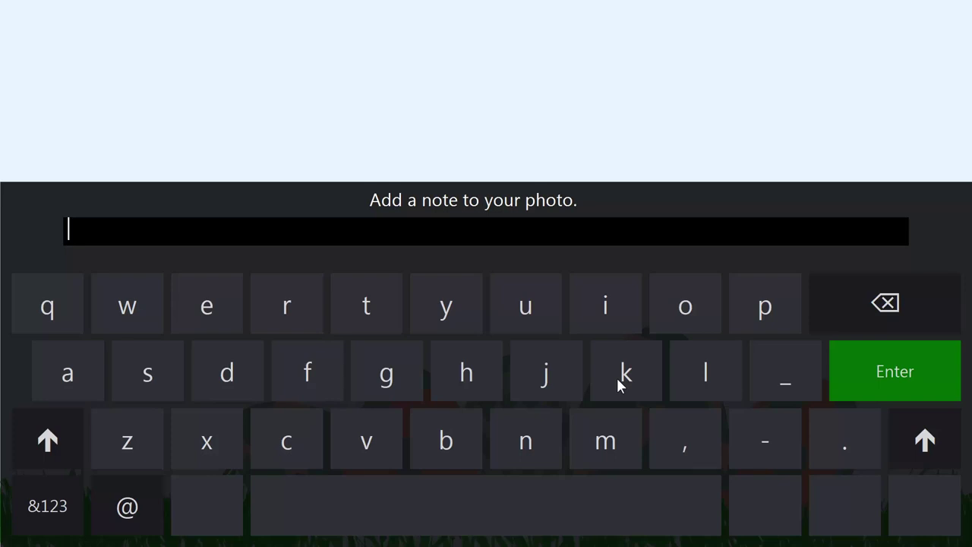
Enter the photo note "Thank you you for inviting us. We had a great time!" and submit it.
{"action": "type", "text": "Thank you "}
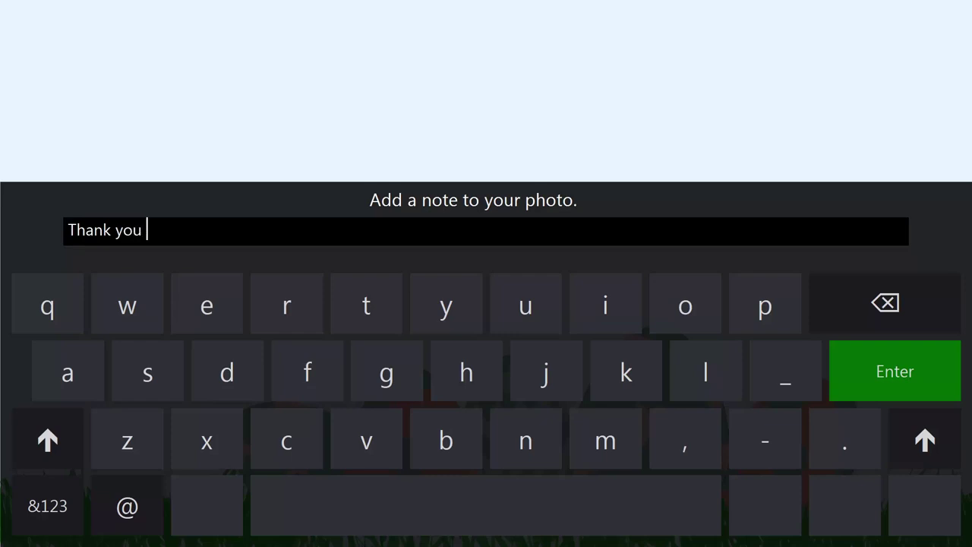
{"action": "type", "text": "you for invit"}
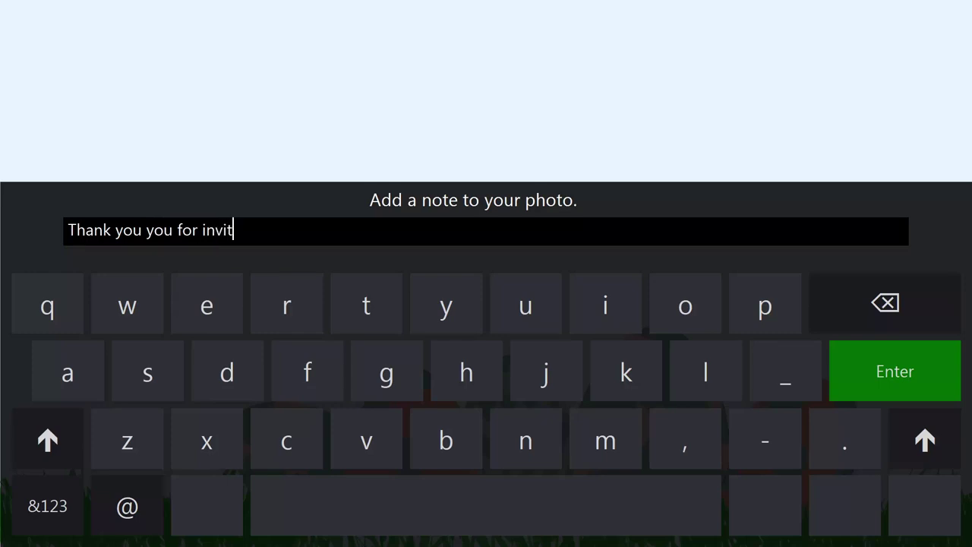
{"action": "type", "text": "ing us. We"}
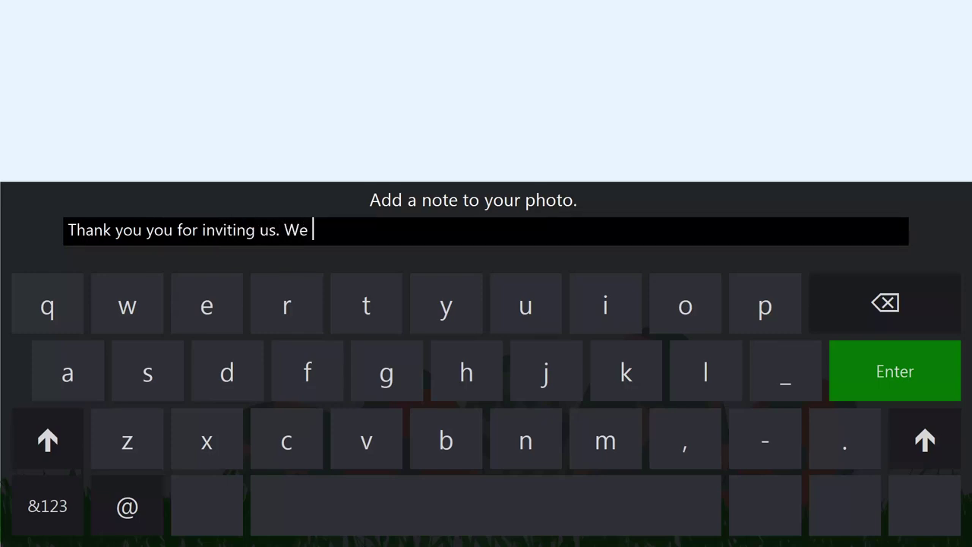
{"action": "type", "text": " had a grea"}
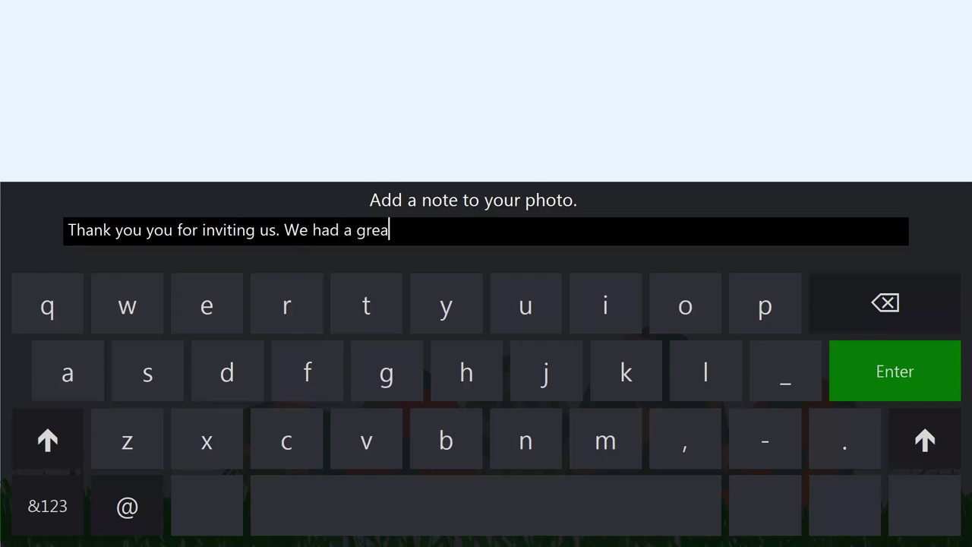
{"action": "type", "text": "t time!"}
{"action": "left_click", "coordinate": [873, 372]}
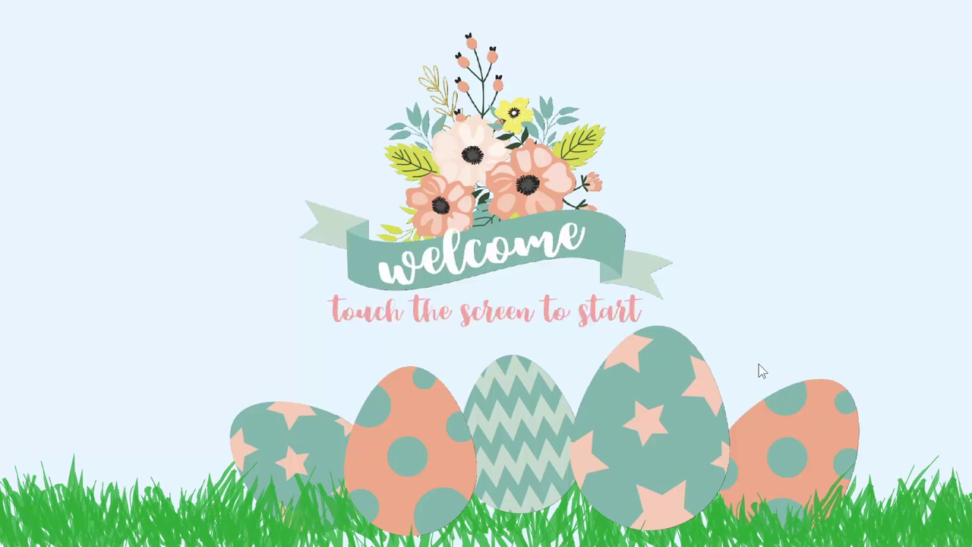
Exit booth mode and view the event's prints to check the newest print's note and signature.
{"action": "key", "text": "Escape"}
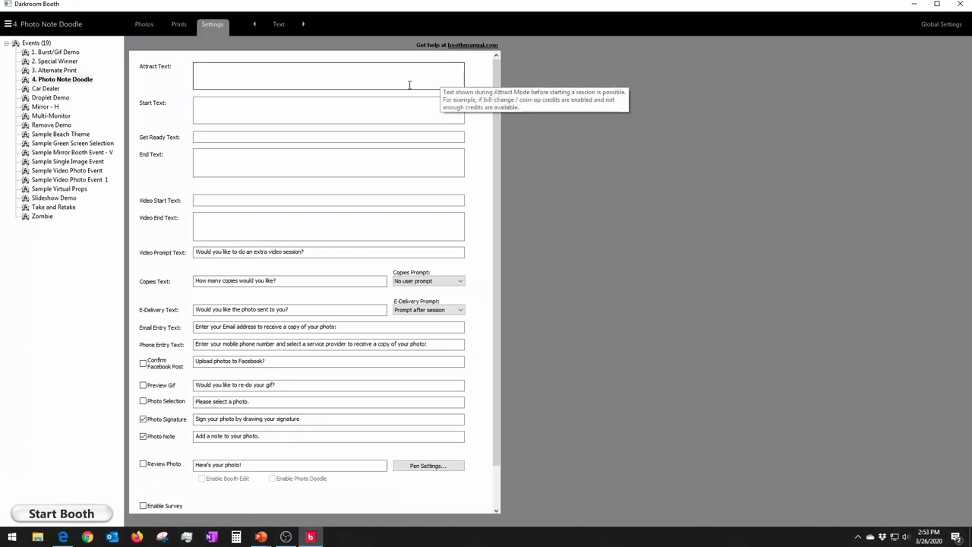
{"action": "left_click", "coordinate": [279, 26]}
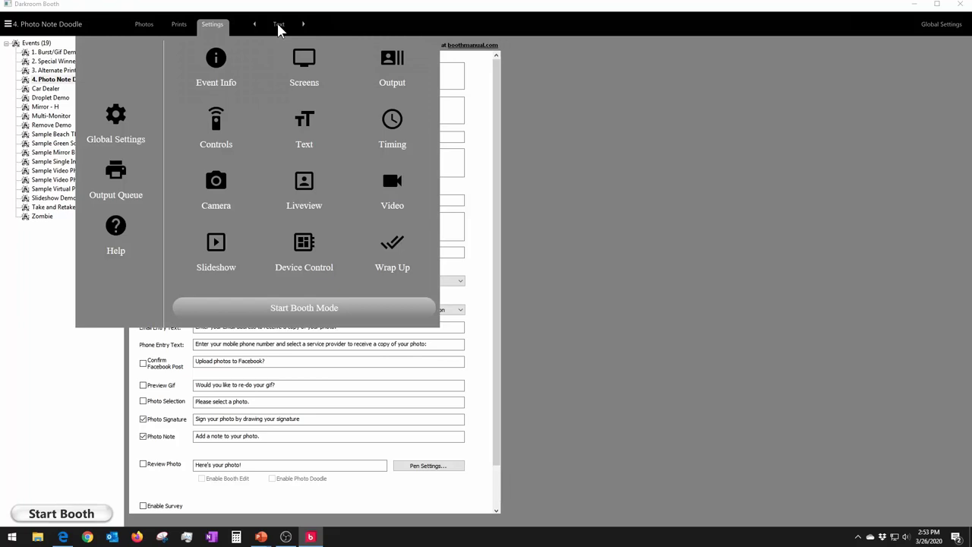
{"action": "left_click", "coordinate": [181, 25]}
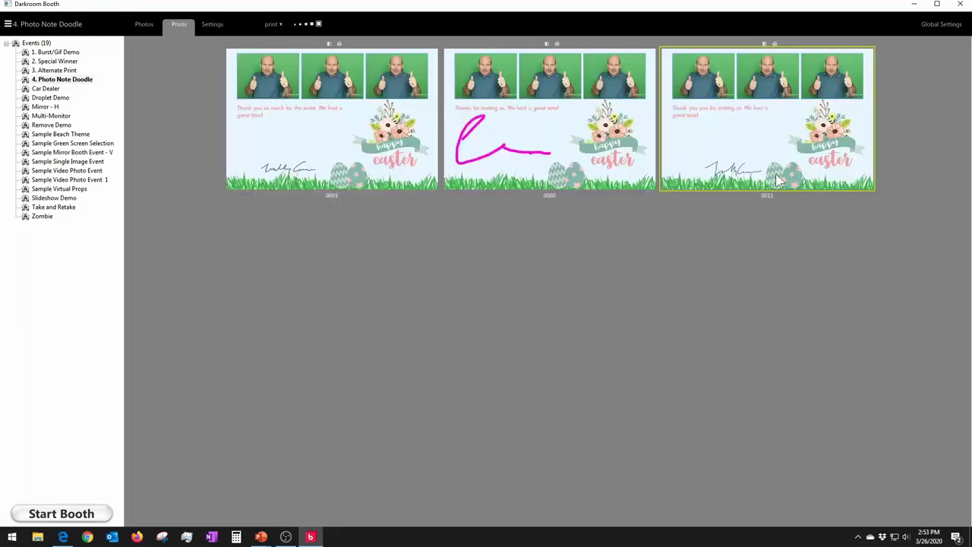
Enlarge prints 0011 and 0005 in turn to examine their notes and signatures, and return to the event's text settings.
{"action": "double_click", "coordinate": [754, 155]}
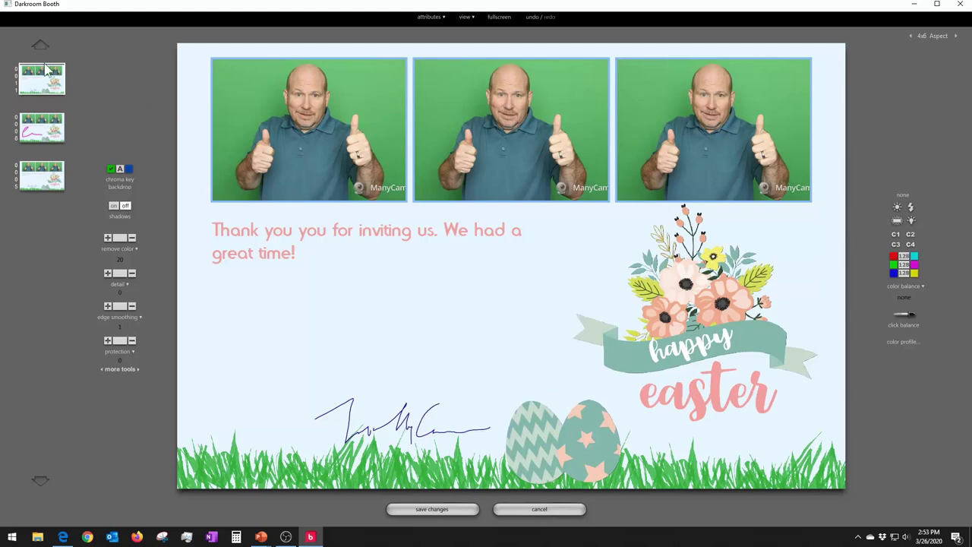
{"action": "left_click", "coordinate": [542, 514]}
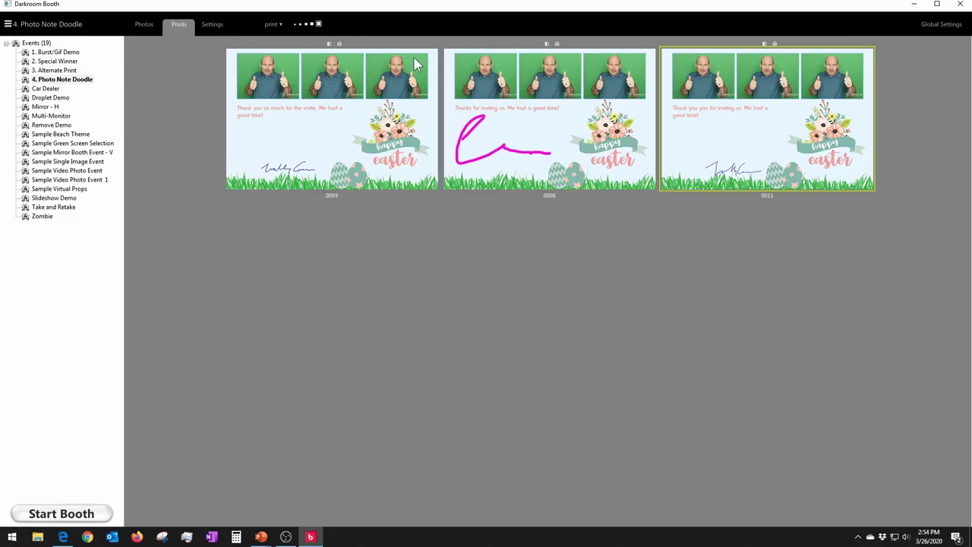
{"action": "double_click", "coordinate": [282, 137]}
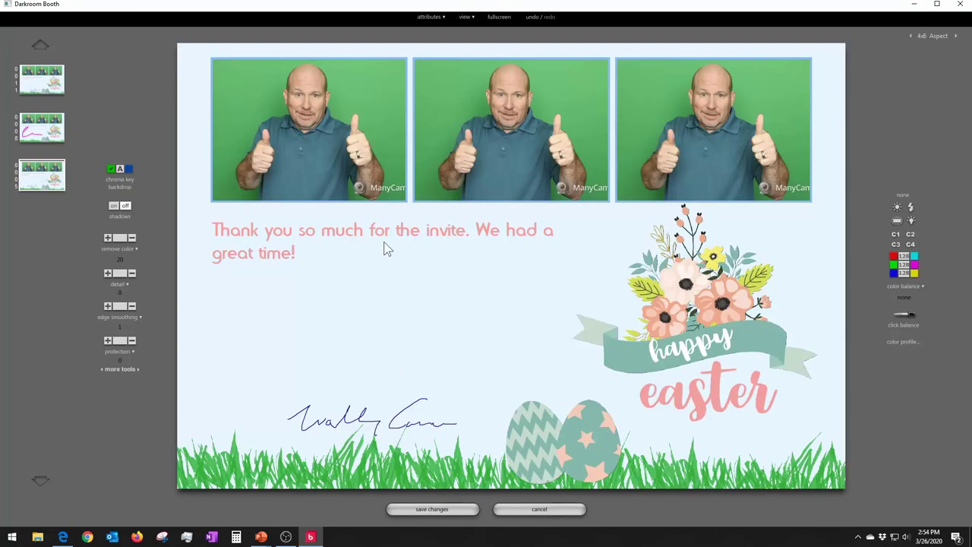
{"action": "left_click", "coordinate": [515, 513]}
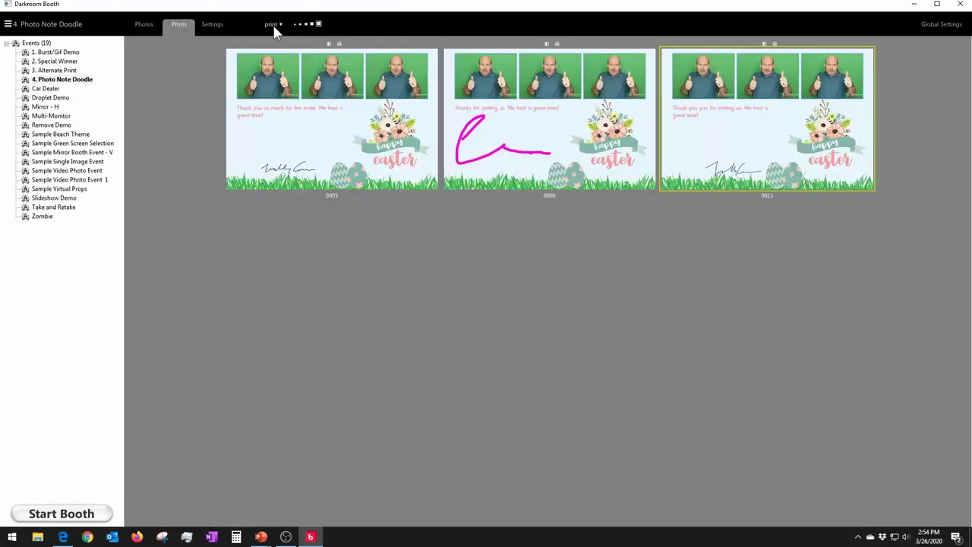
{"action": "left_click", "coordinate": [214, 25]}
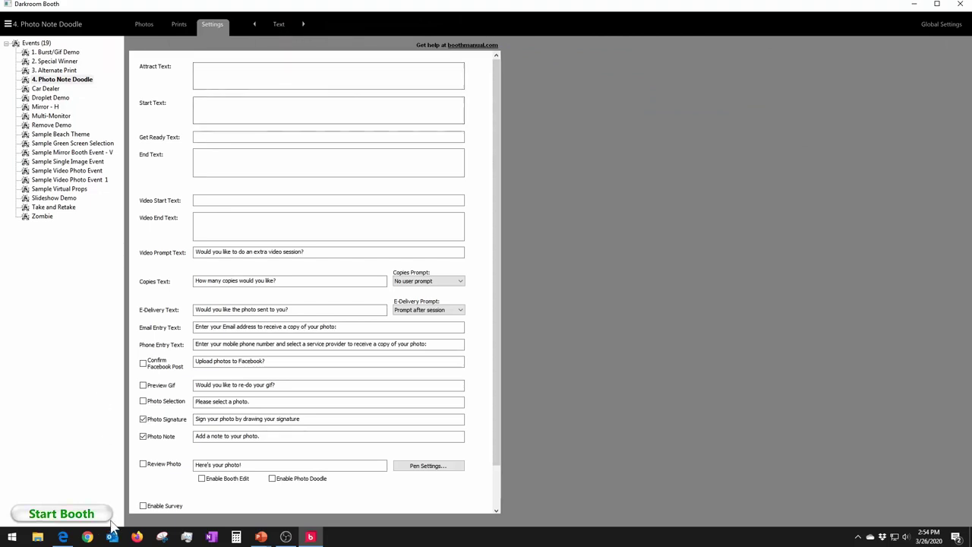
Switch to PowerPoint, open Phidgets.pptx and start its slide show from the first slide.
{"action": "left_click", "coordinate": [12, 537]}
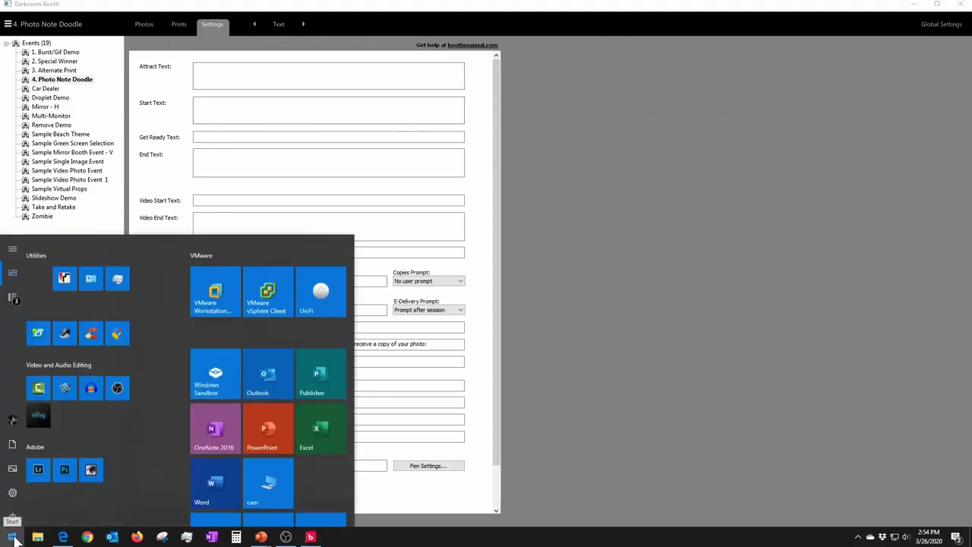
{"action": "left_click", "coordinate": [262, 414]}
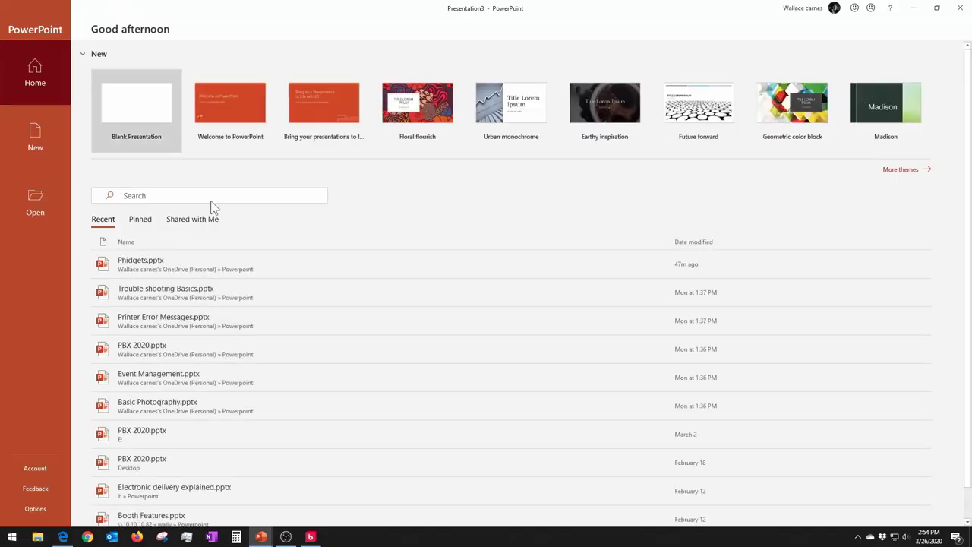
{"action": "key", "text": "Escape"}
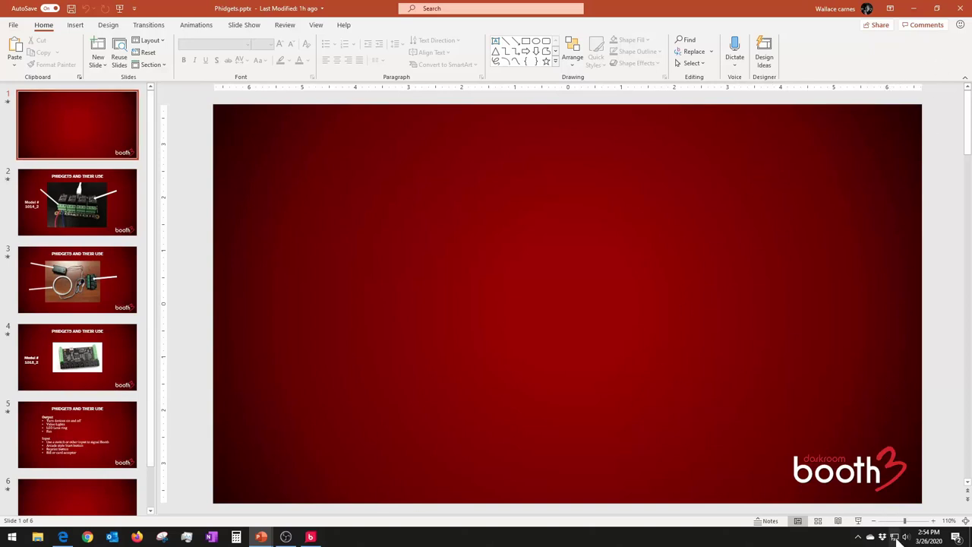
{"action": "left_click", "coordinate": [858, 520]}
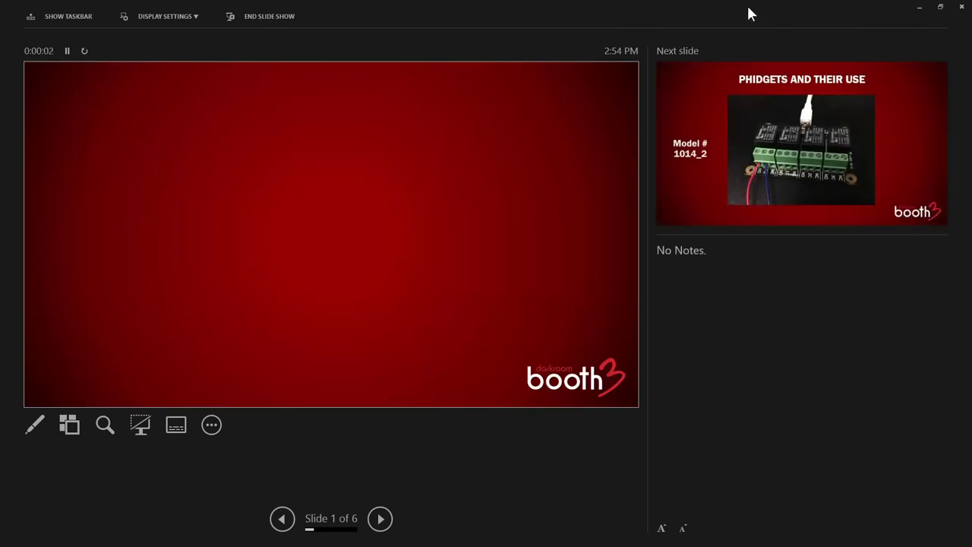
Minimize the presenter view and the Phidgets presentation window, and bring the presenter view back.
{"action": "left_click", "coordinate": [919, 7]}
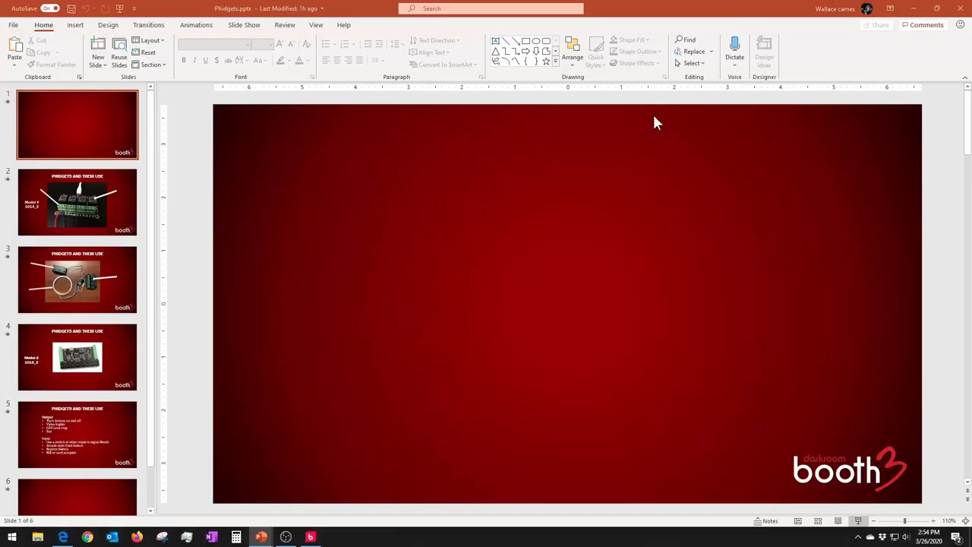
{"action": "left_click", "coordinate": [914, 9]}
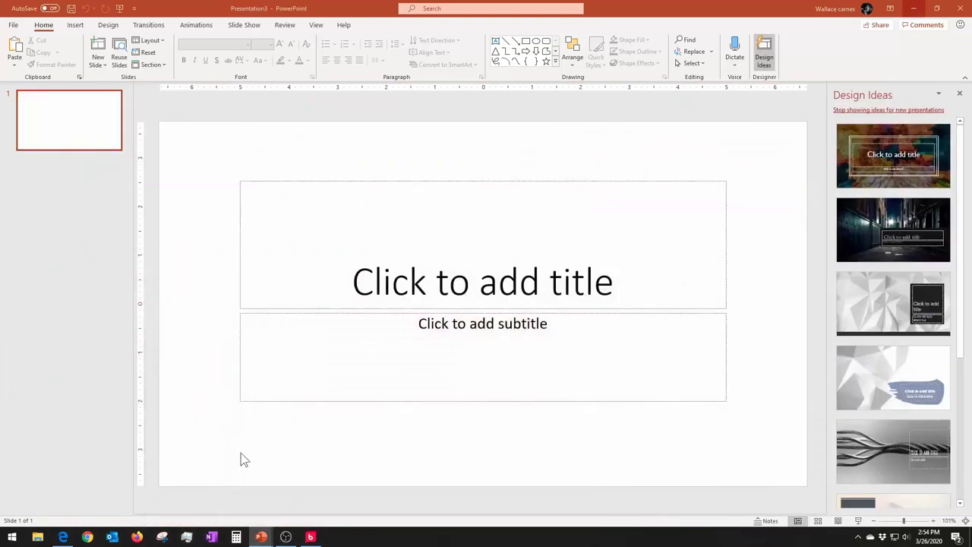
{"action": "mouse_move", "coordinate": [310, 540]}
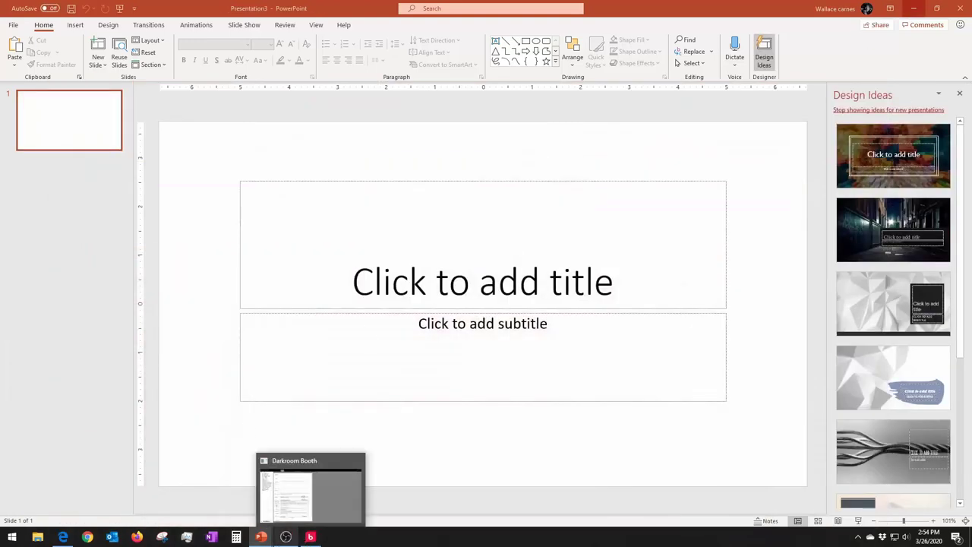
{"action": "mouse_move", "coordinate": [261, 538]}
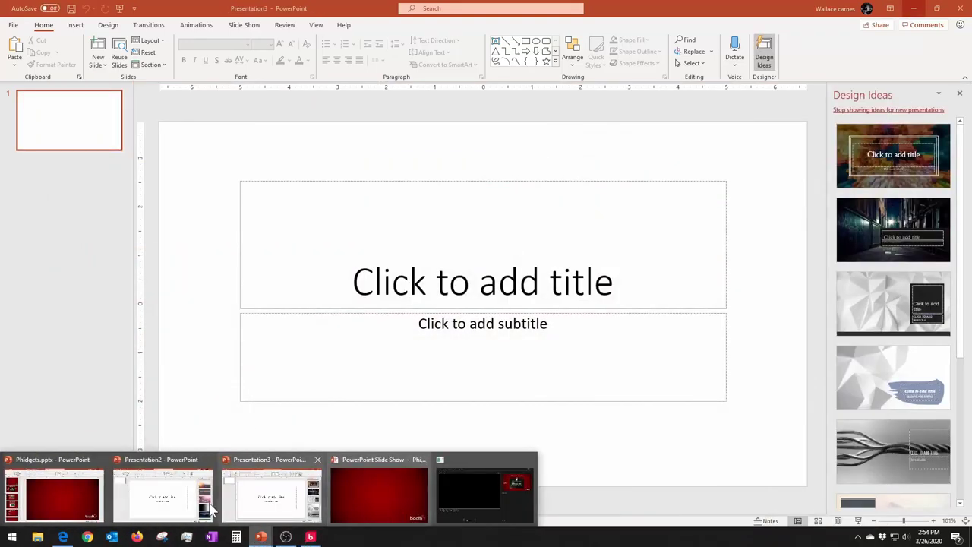
{"action": "left_click", "coordinate": [449, 488]}
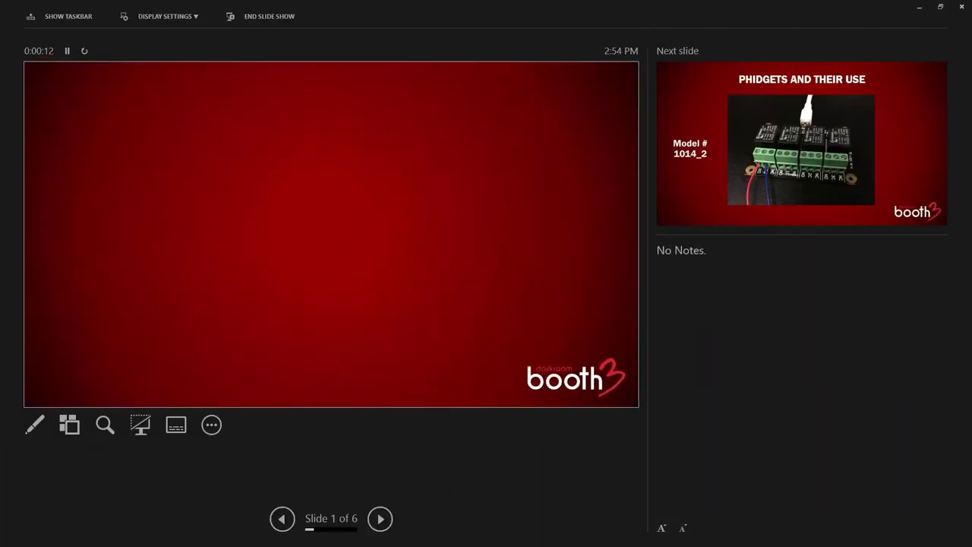
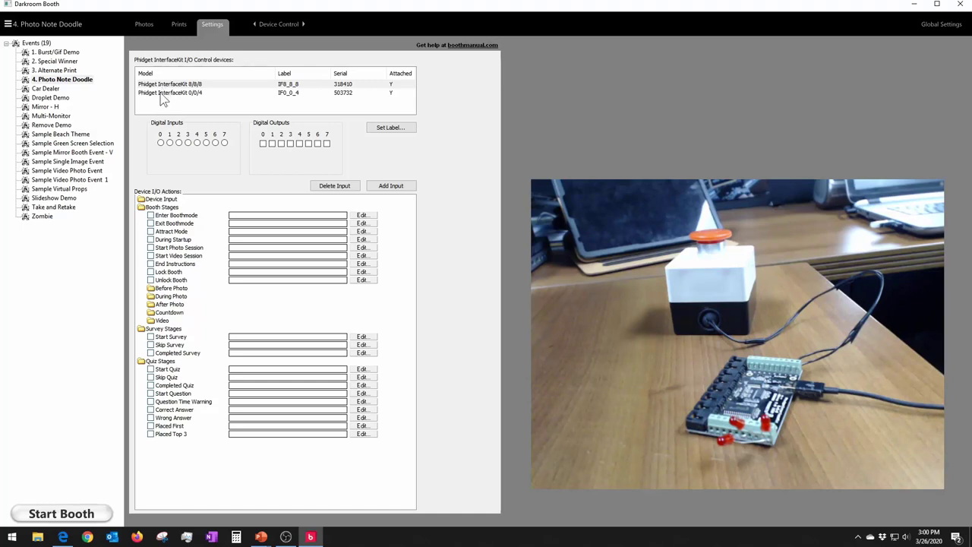
Compare the two attached Phidget interface kits and test digital outputs 0, 1 and 2 of the 8/8/8 kit by switching each on and off.
{"action": "left_click", "coordinate": [162, 94]}
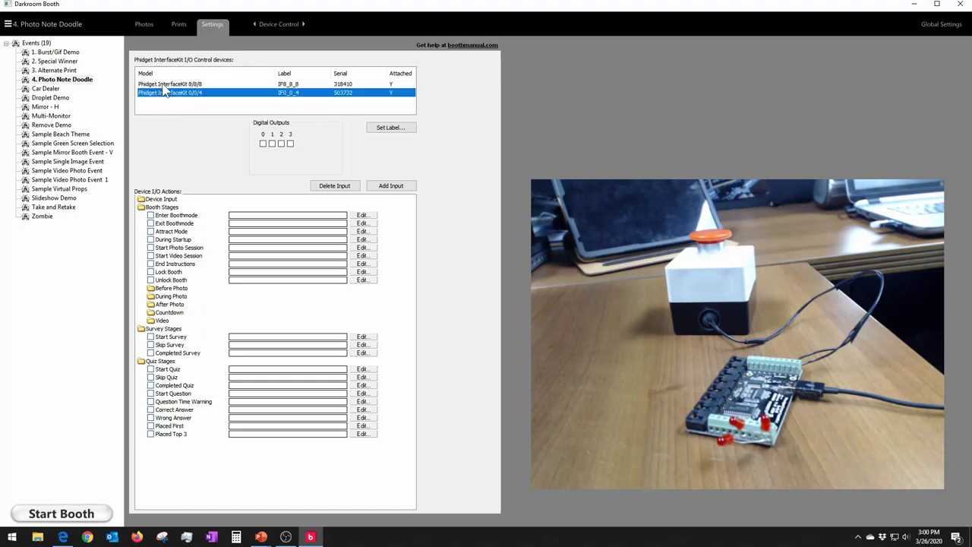
{"action": "left_click", "coordinate": [164, 85]}
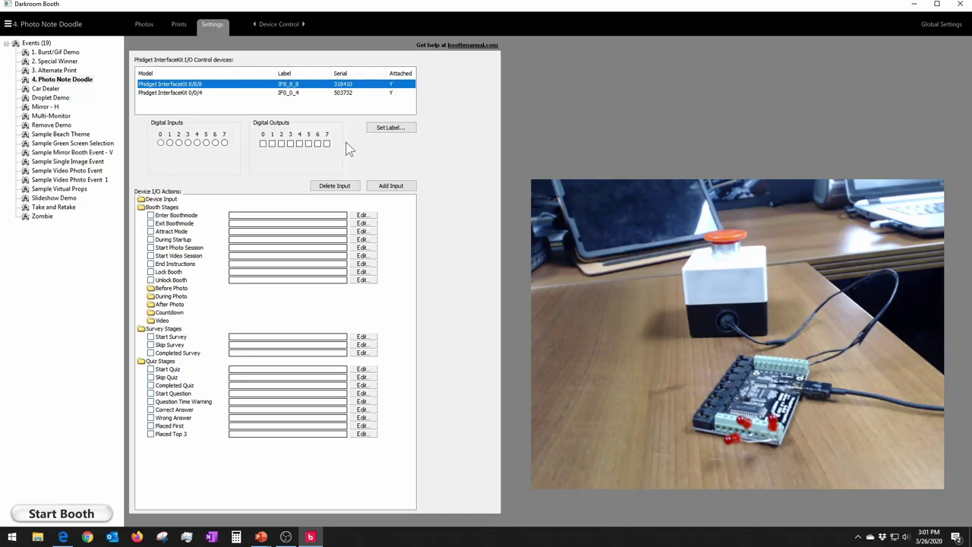
{"action": "left_click", "coordinate": [262, 144]}
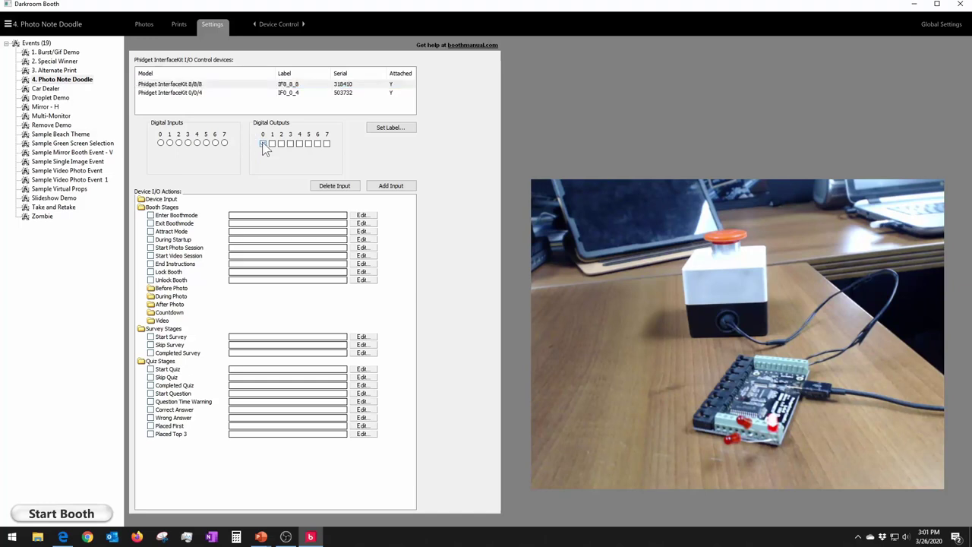
{"action": "left_click", "coordinate": [263, 144]}
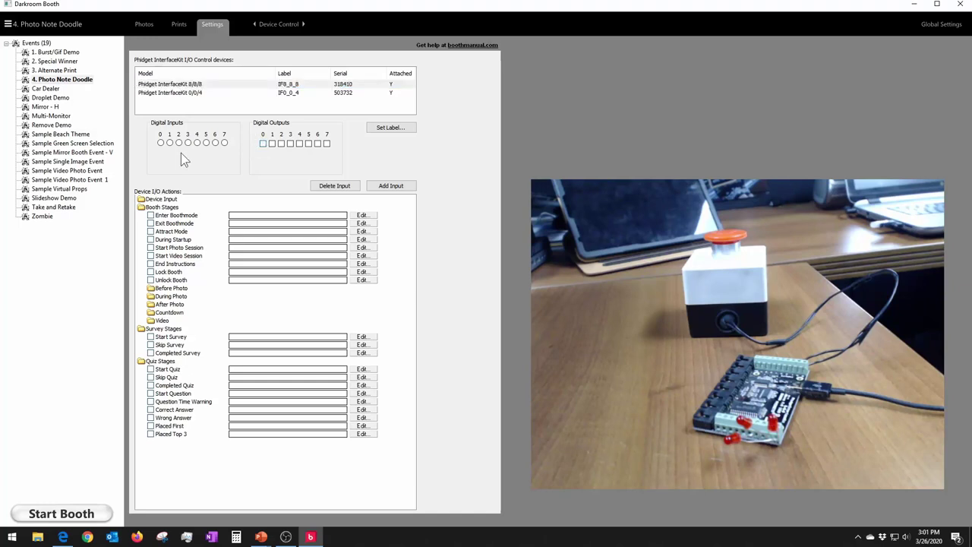
{"action": "left_click", "coordinate": [263, 143]}
{"action": "left_click", "coordinate": [263, 144]}
{"action": "left_click", "coordinate": [272, 143]}
{"action": "left_click", "coordinate": [272, 144]}
{"action": "left_click", "coordinate": [281, 143]}
{"action": "left_click", "coordinate": [280, 144]}
Enable the Attract Mode device action and assign it the Start Session booth command.
{"action": "left_click", "coordinate": [150, 231]}
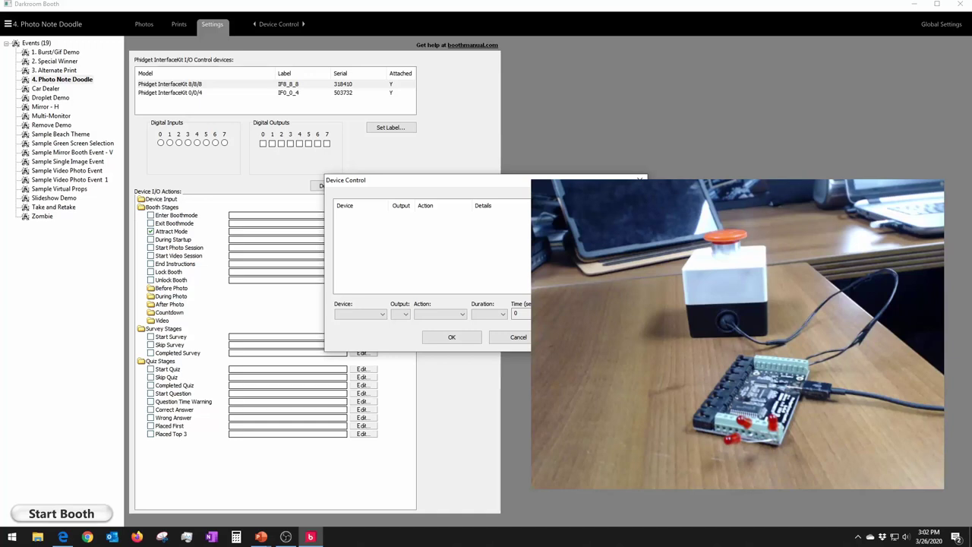
{"action": "left_click", "coordinate": [451, 334]}
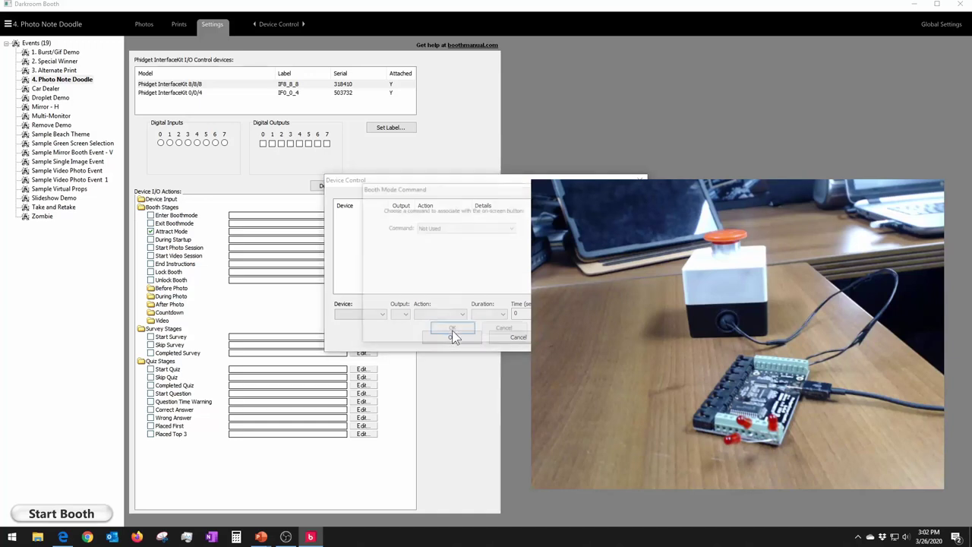
{"action": "left_click", "coordinate": [425, 228]}
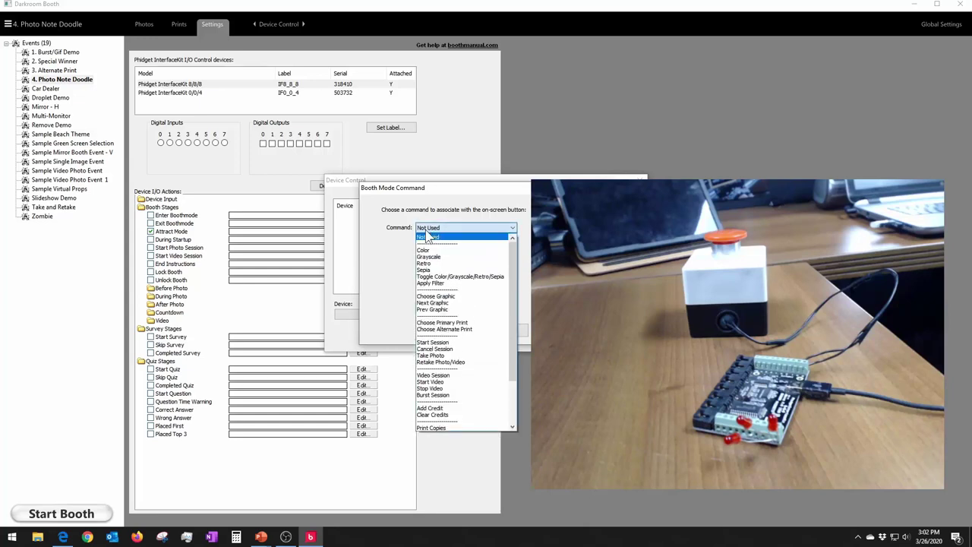
{"action": "left_click", "coordinate": [450, 343]}
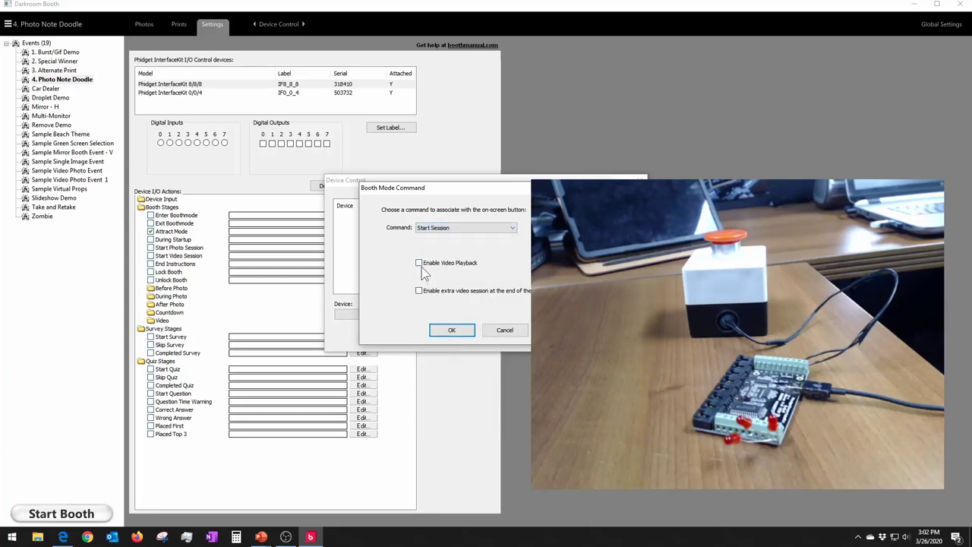
{"action": "left_click", "coordinate": [452, 331]}
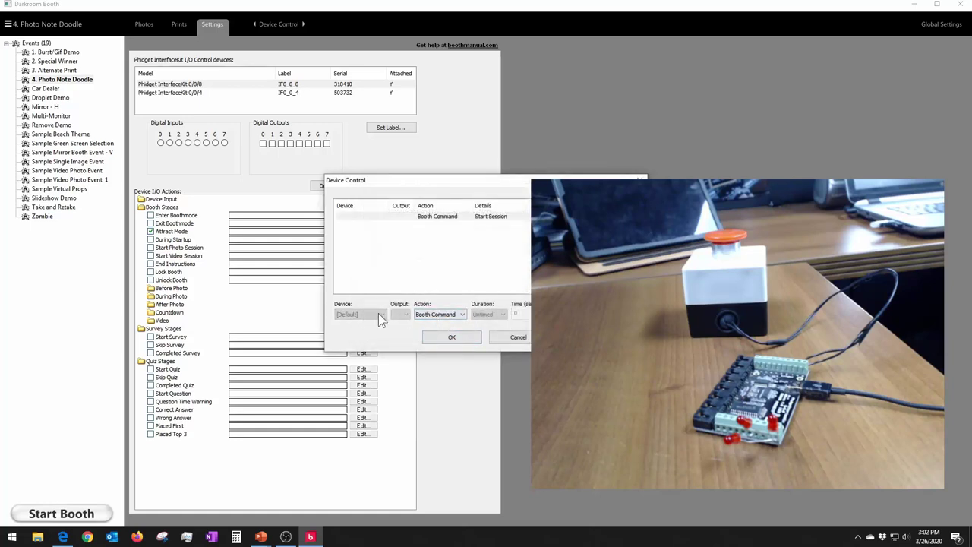
Close the device control settings for Attract Mode and disable the Attract Mode action.
{"action": "left_click", "coordinate": [449, 217]}
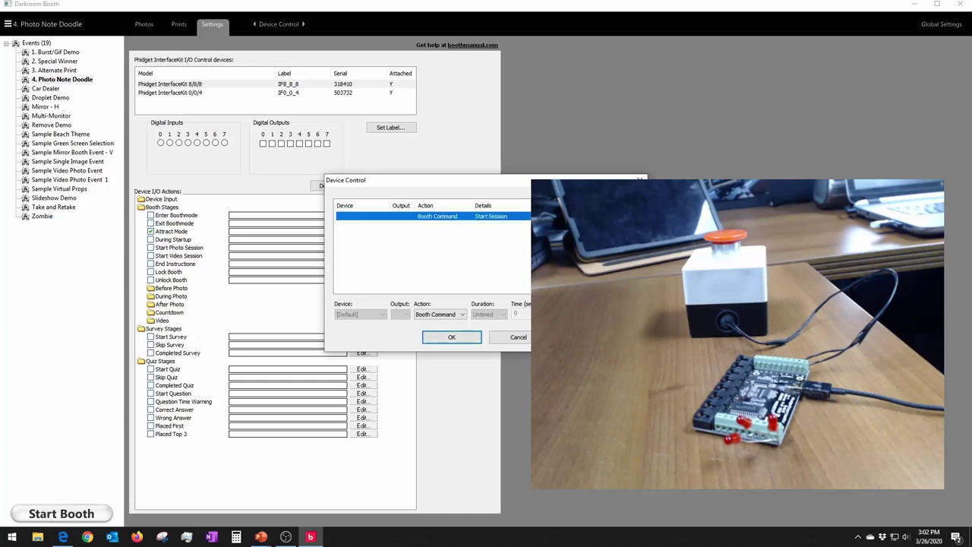
{"action": "left_click", "coordinate": [440, 314]}
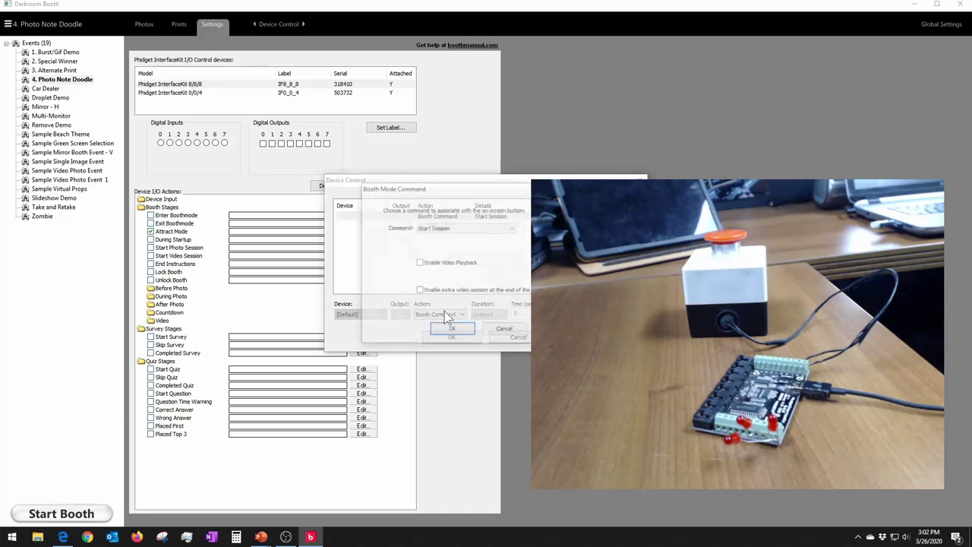
{"action": "left_click", "coordinate": [503, 331]}
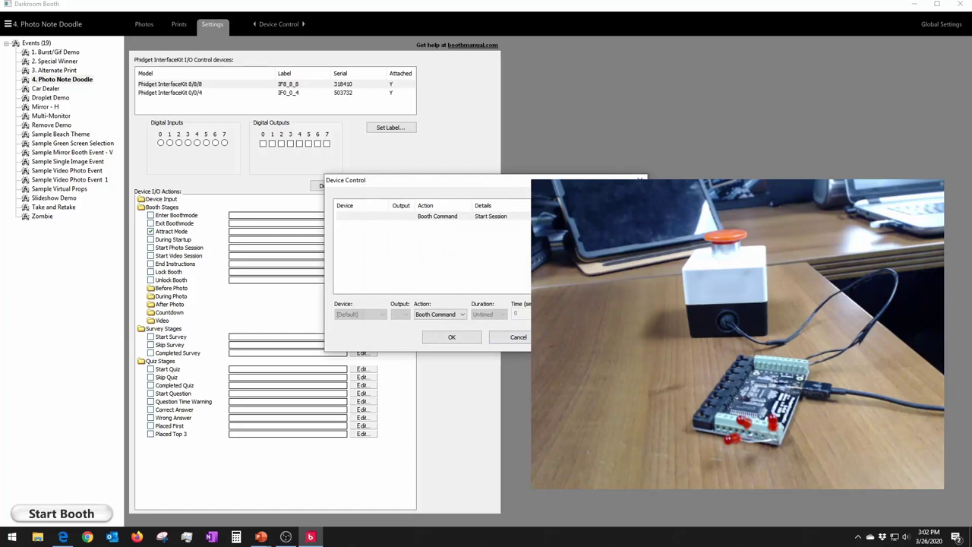
{"action": "left_click", "coordinate": [512, 238]}
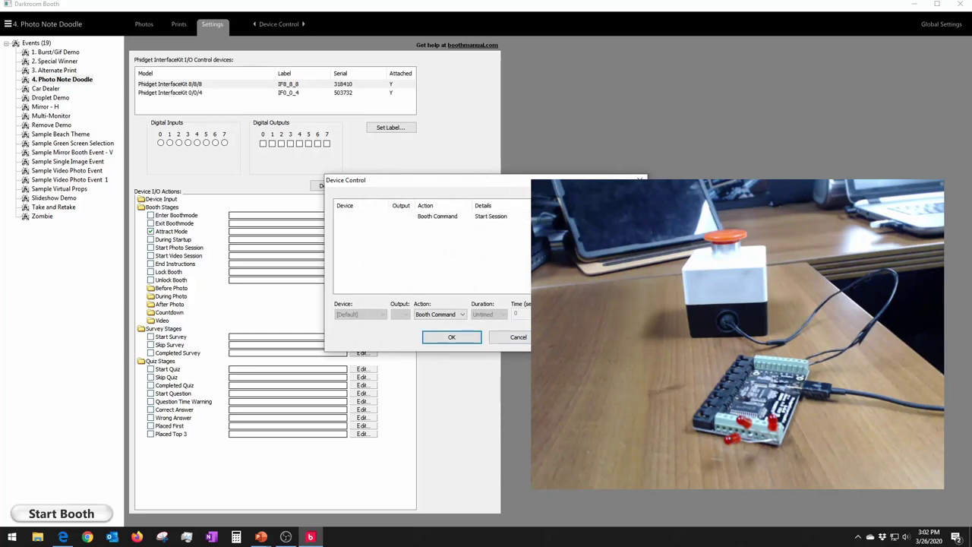
{"action": "left_click", "coordinate": [517, 337]}
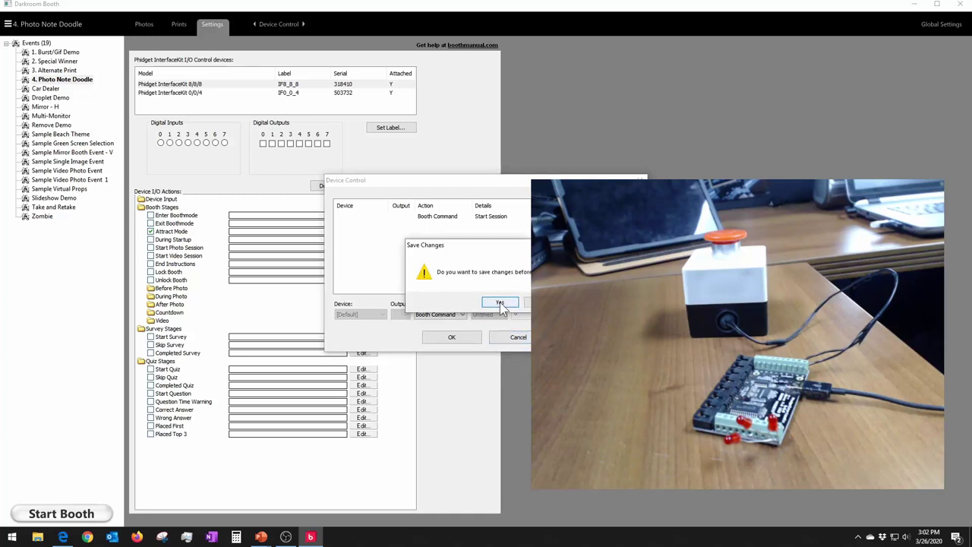
{"action": "left_click", "coordinate": [500, 304]}
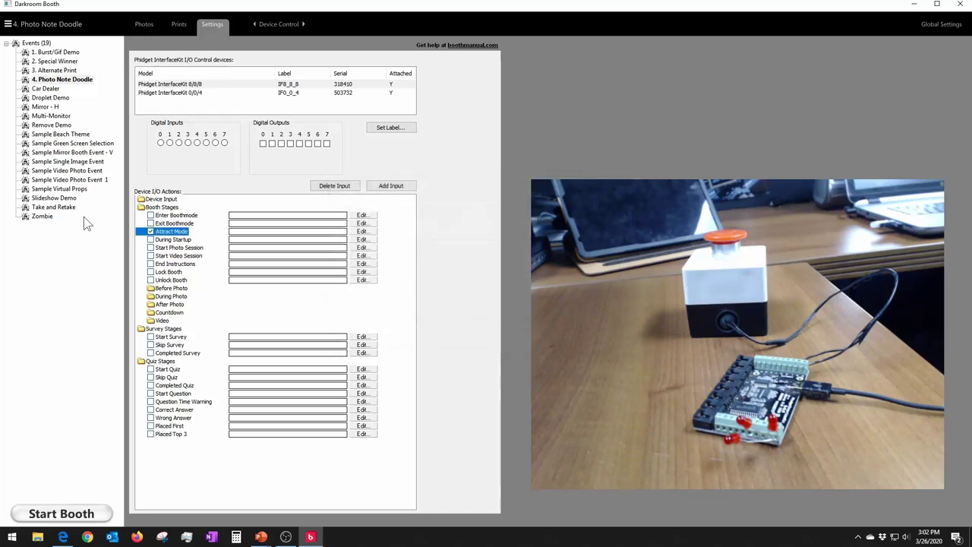
{"action": "left_click", "coordinate": [151, 231]}
Try to enable the Start Photo Session action with output 0 of device IF0_0_4 set to On, untimed.
{"action": "left_click", "coordinate": [151, 248]}
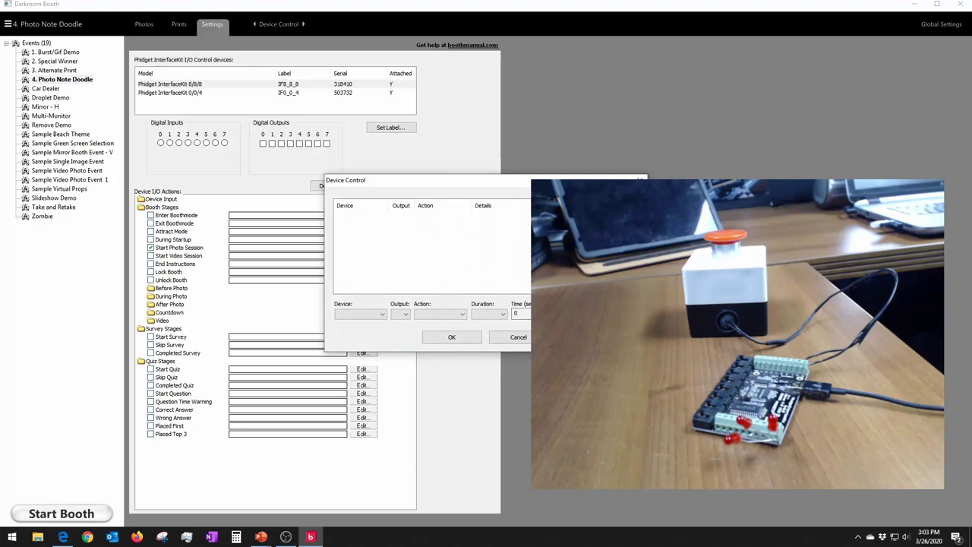
{"action": "left_click", "coordinate": [371, 314]}
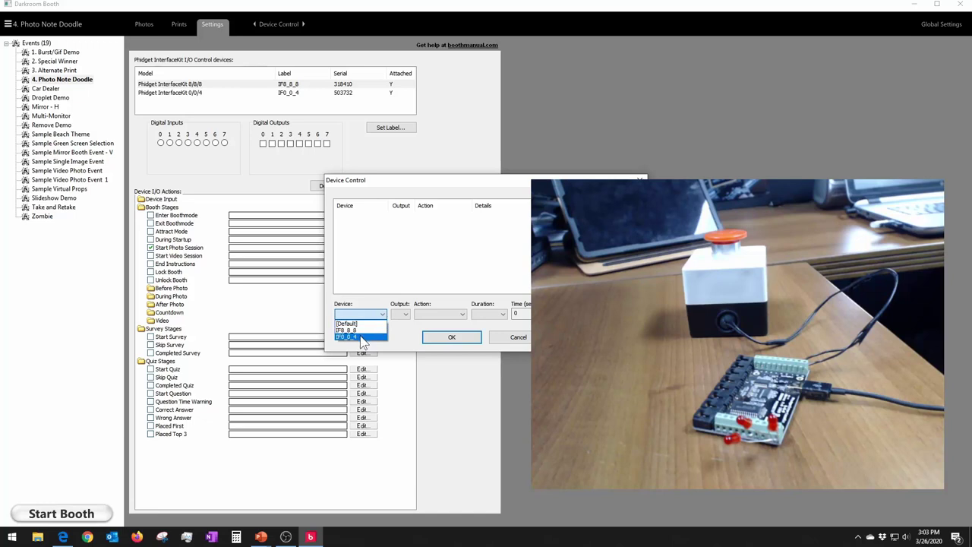
{"action": "left_click", "coordinate": [406, 315]}
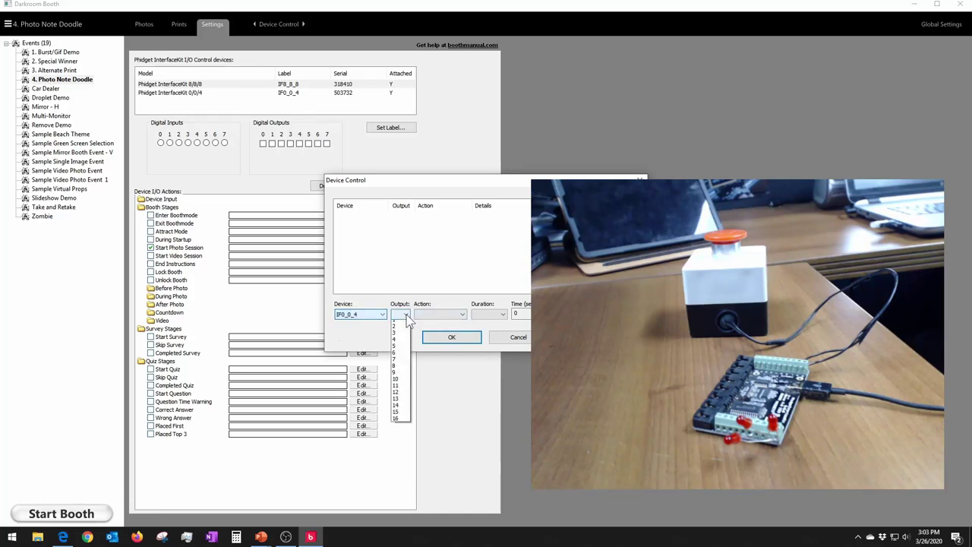
{"action": "left_click", "coordinate": [398, 330]}
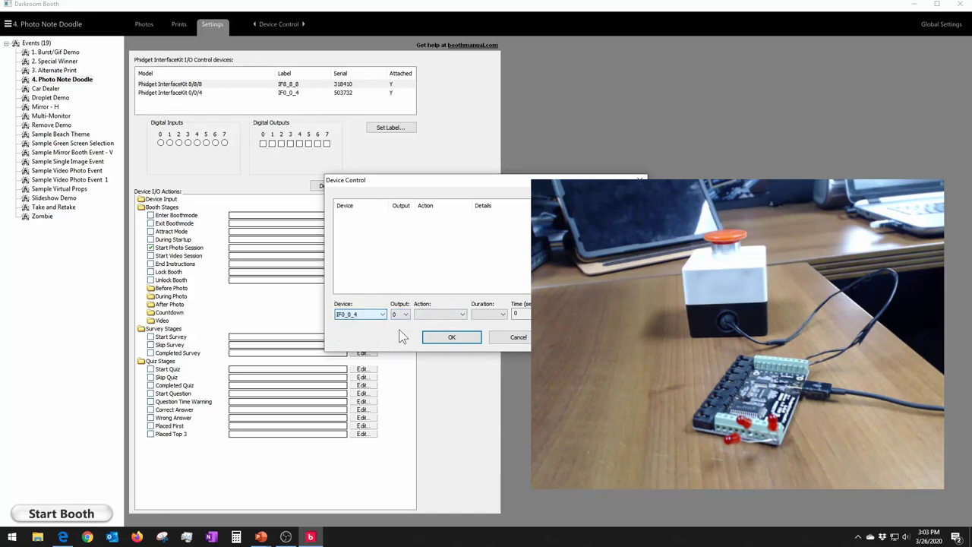
{"action": "left_click", "coordinate": [431, 318]}
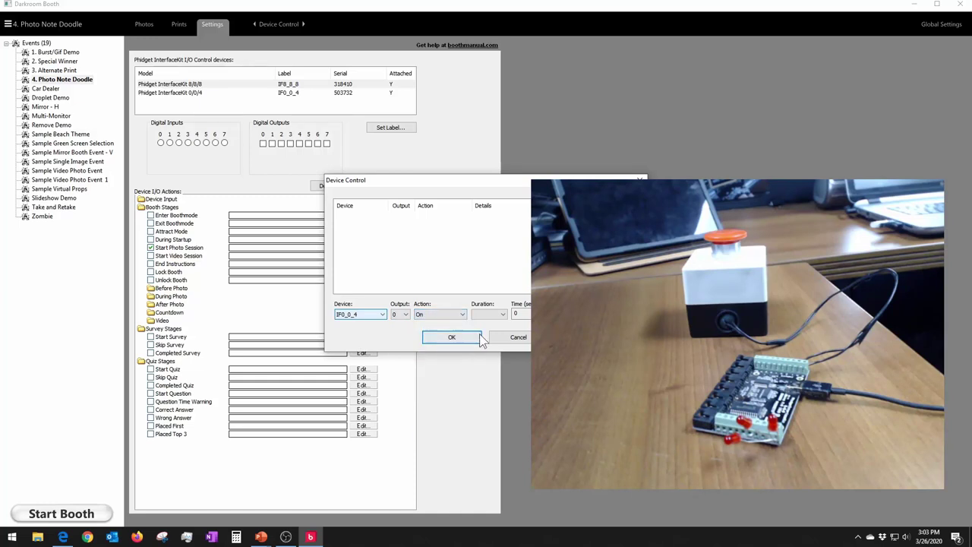
{"action": "left_click", "coordinate": [503, 315]}
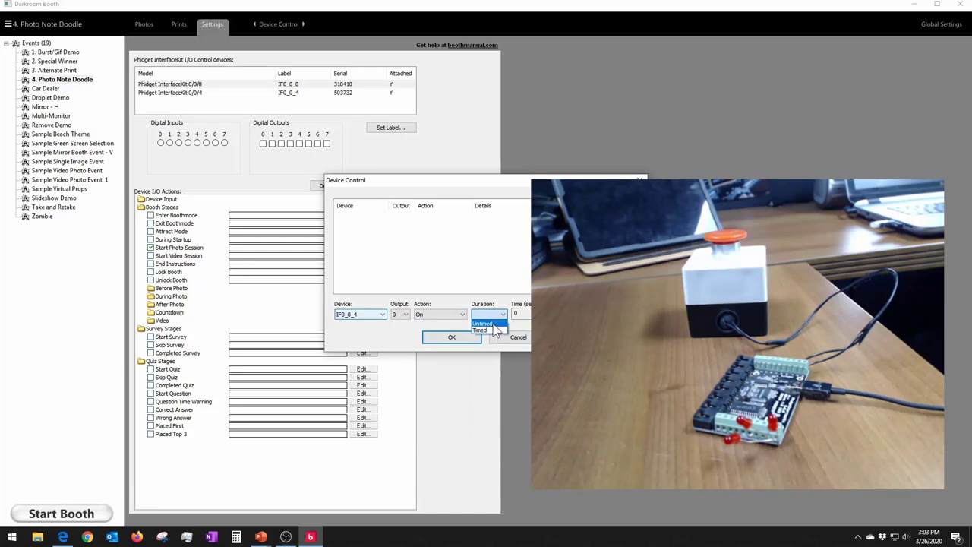
{"action": "left_click", "coordinate": [493, 325]}
{"action": "left_click", "coordinate": [474, 337]}
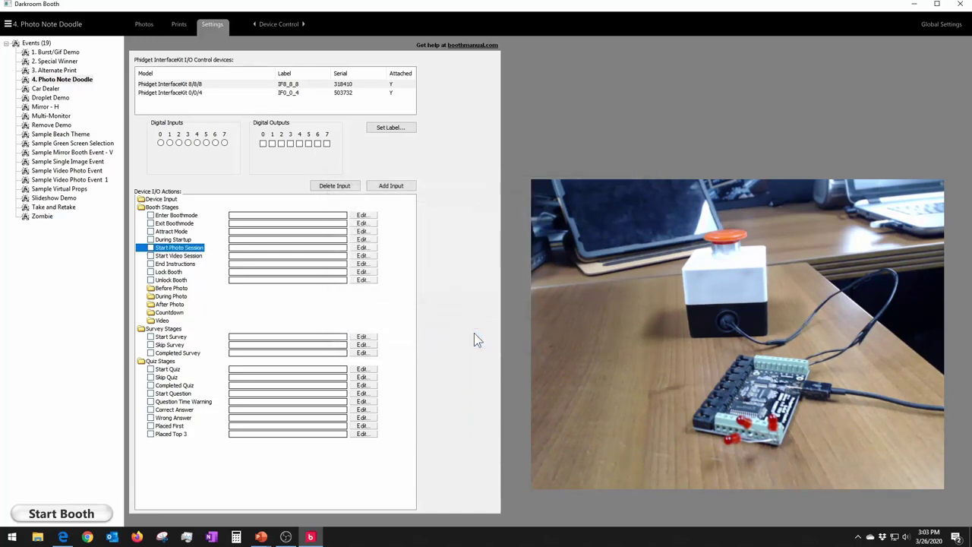
Add a device action to Start Photo Session that switches output 0 of IF0_0_4 on with an untimed duration.
{"action": "left_click", "coordinate": [362, 249]}
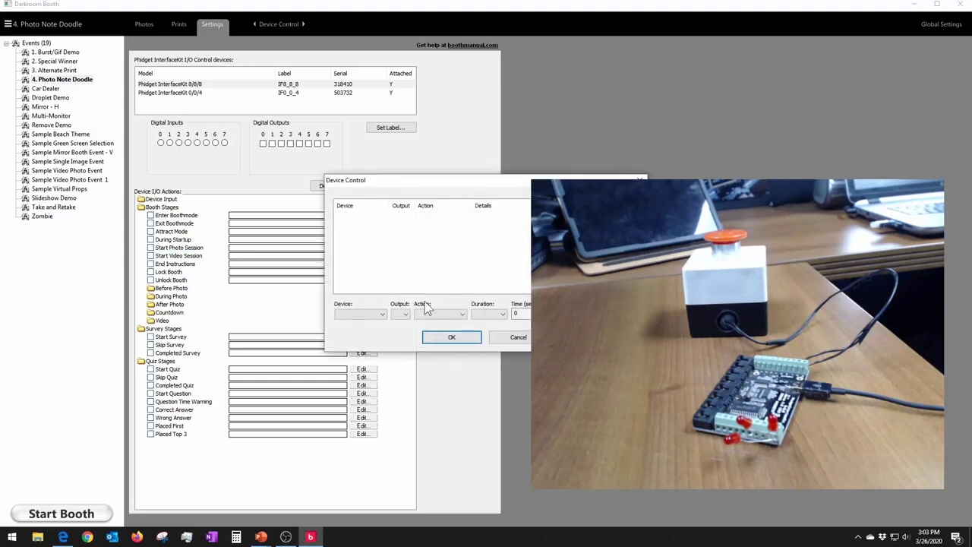
{"action": "left_click", "coordinate": [386, 317]}
{"action": "left_click", "coordinate": [360, 335]}
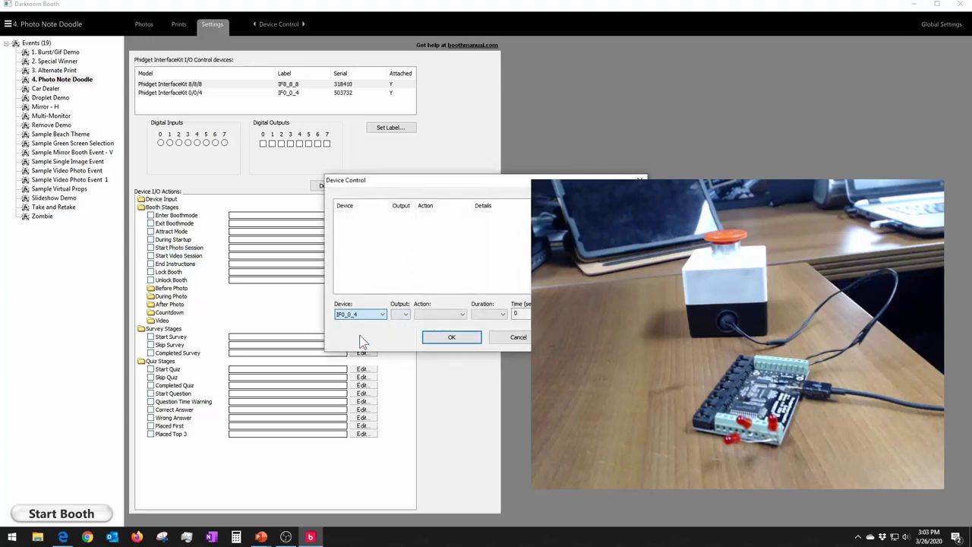
{"action": "left_click", "coordinate": [400, 315]}
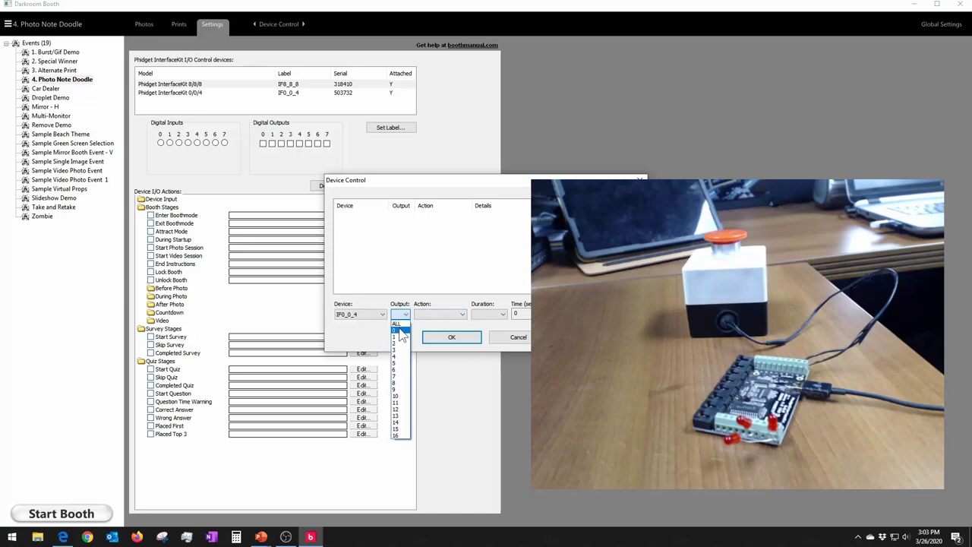
{"action": "left_click", "coordinate": [400, 325]}
{"action": "left_click", "coordinate": [435, 314]}
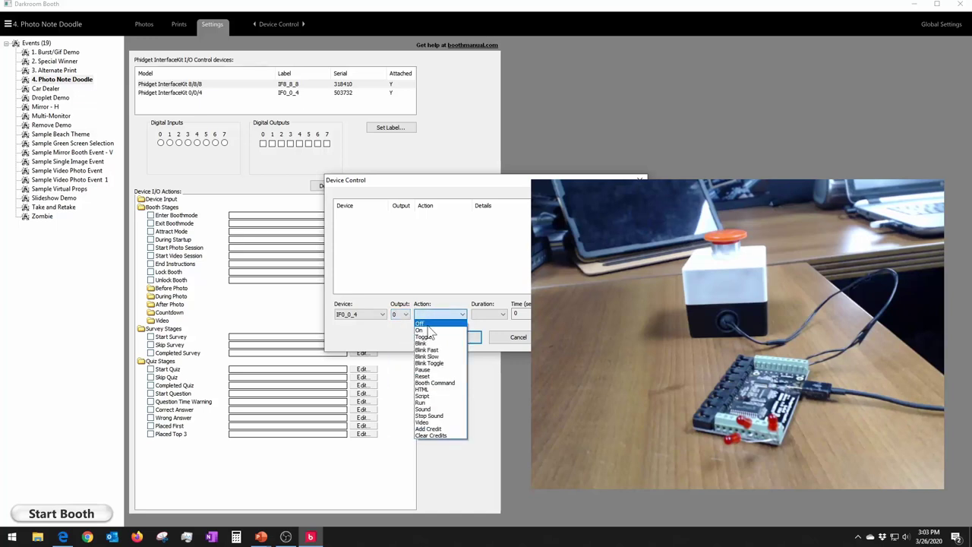
{"action": "left_click", "coordinate": [430, 331]}
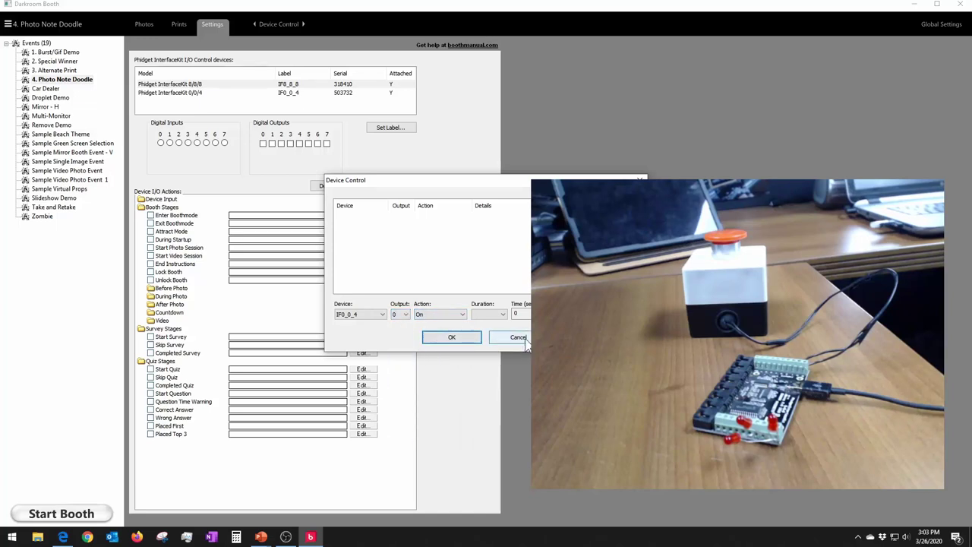
{"action": "left_click", "coordinate": [502, 314]}
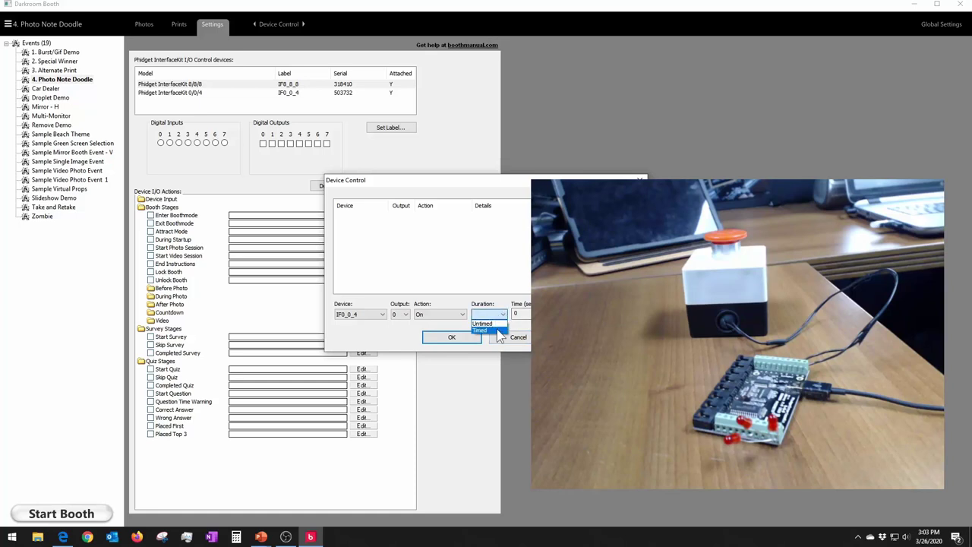
{"action": "left_click", "coordinate": [498, 325]}
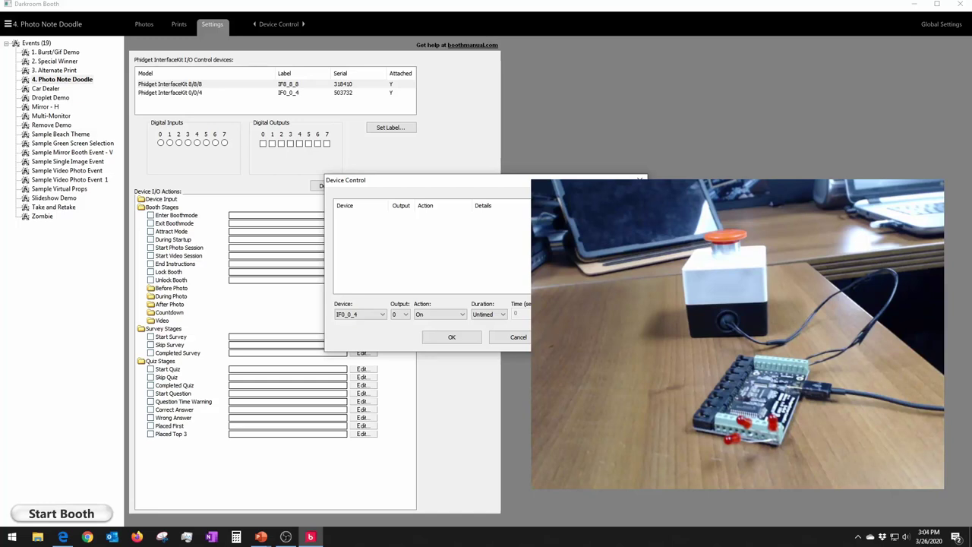
{"action": "left_click", "coordinate": [547, 314]}
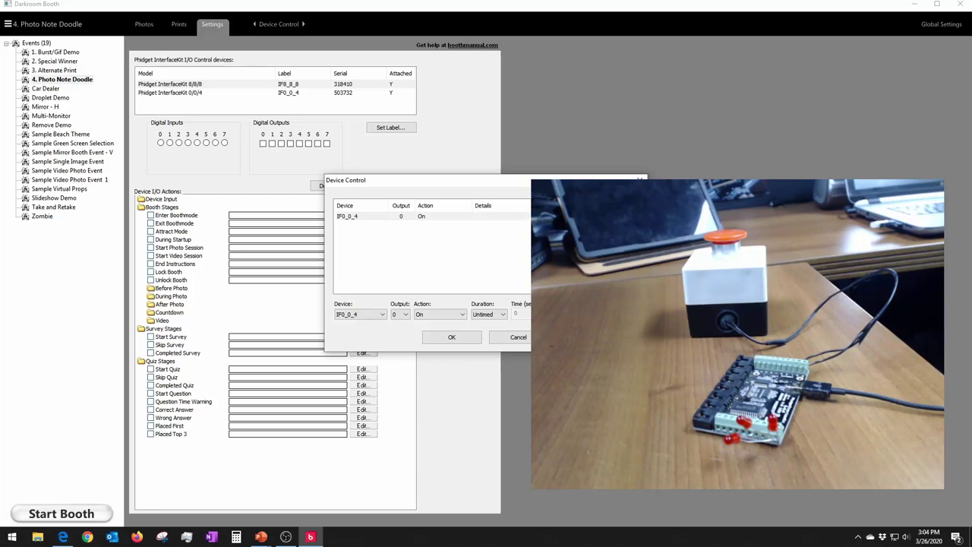
{"action": "left_click", "coordinate": [453, 339]}
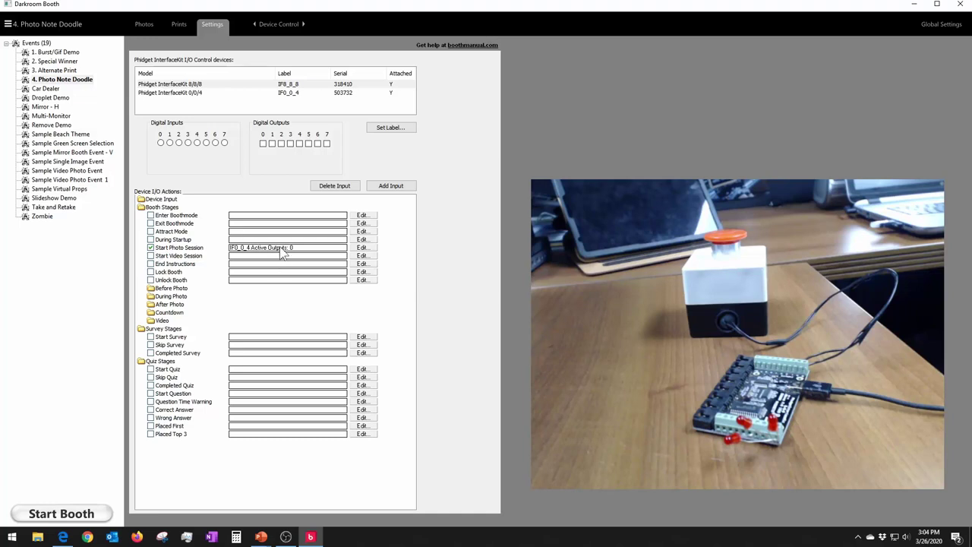
Enable the End Instructions action with output 0 set to Off, untimed, and try to assign it to device IF0_0_4.
{"action": "left_click", "coordinate": [151, 263]}
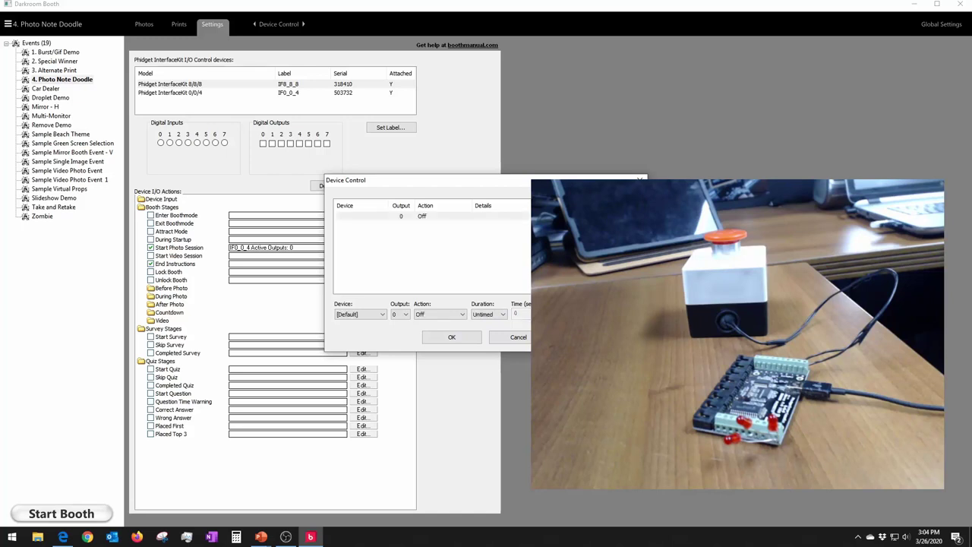
{"action": "left_click", "coordinate": [382, 313]}
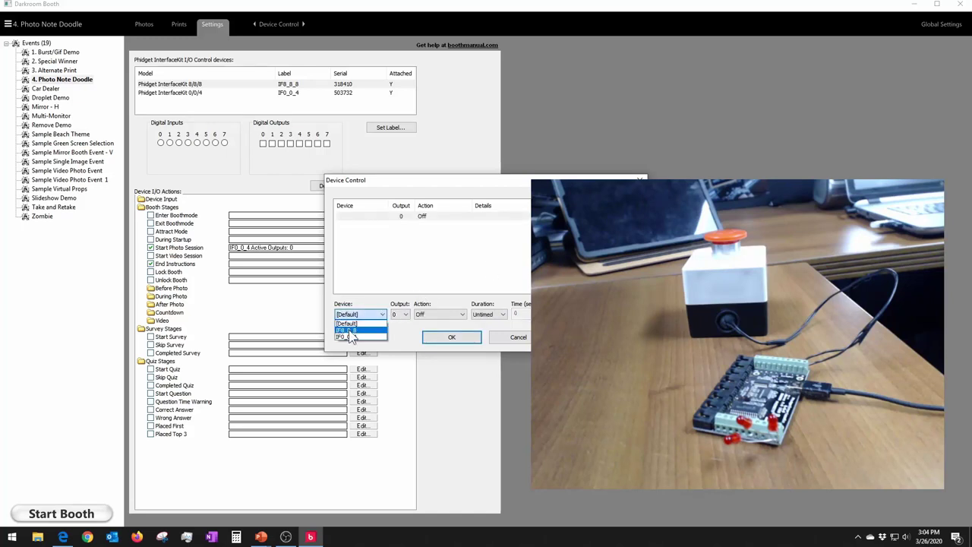
{"action": "left_click", "coordinate": [347, 336]}
{"action": "left_click", "coordinate": [399, 316]}
{"action": "left_click", "coordinate": [400, 316]}
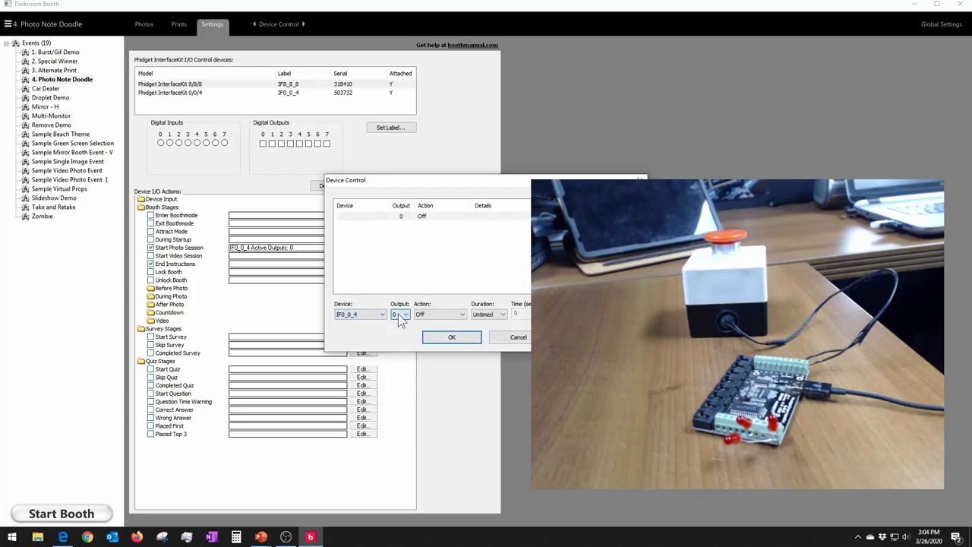
{"action": "left_click", "coordinate": [427, 314]}
{"action": "left_click", "coordinate": [428, 318]}
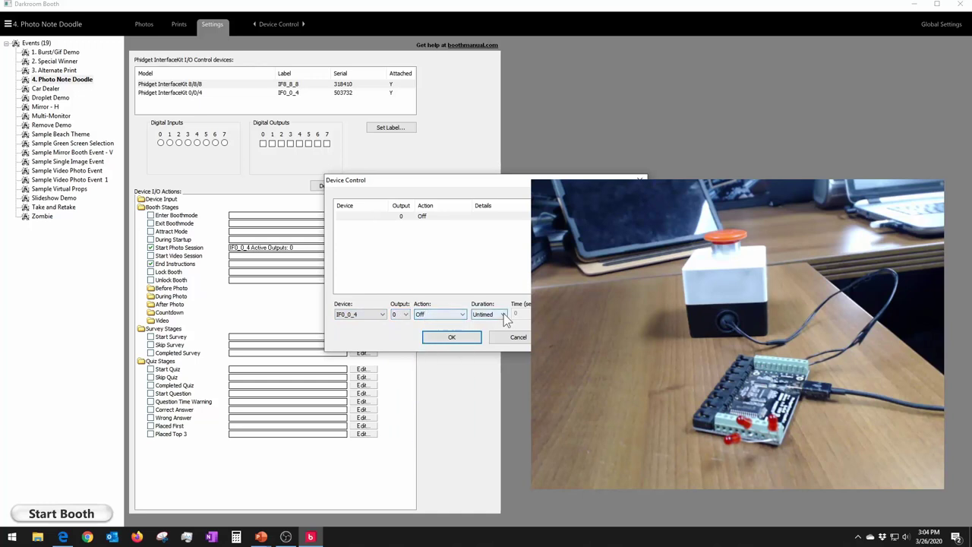
{"action": "left_click", "coordinate": [452, 338]}
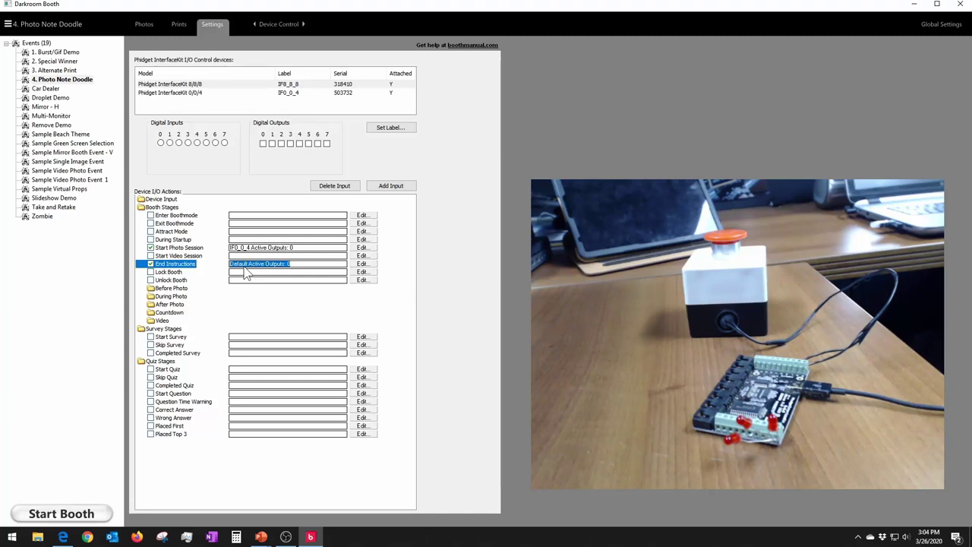
Disable the End Instructions and Start Photo Session device actions.
{"action": "left_click", "coordinate": [151, 263]}
{"action": "left_click", "coordinate": [150, 247]}
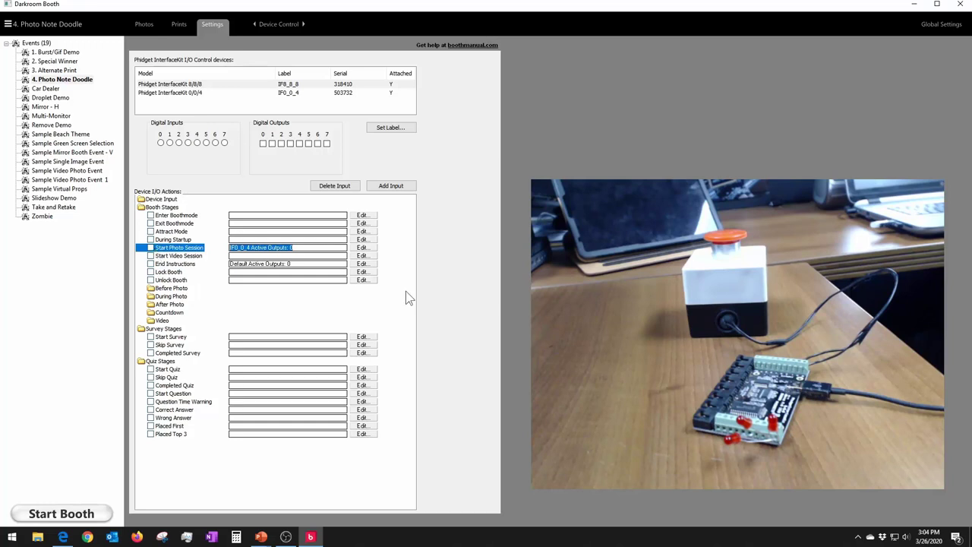